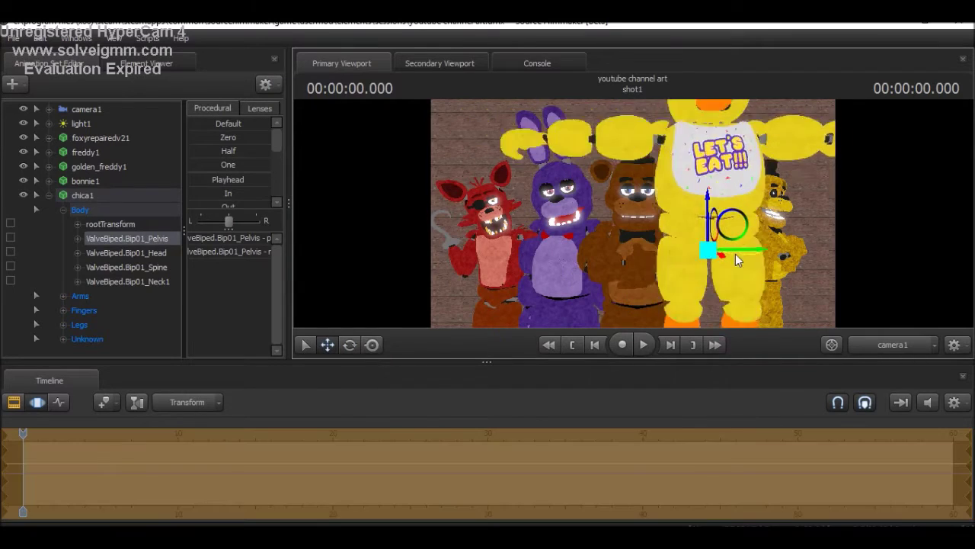
Rotate Chica's arms down from the T-pose and place her standing between Freddy and Golden Freddy.
{"action": "left_click", "coordinate": [640, 259]}
{"action": "key", "text": "e"}
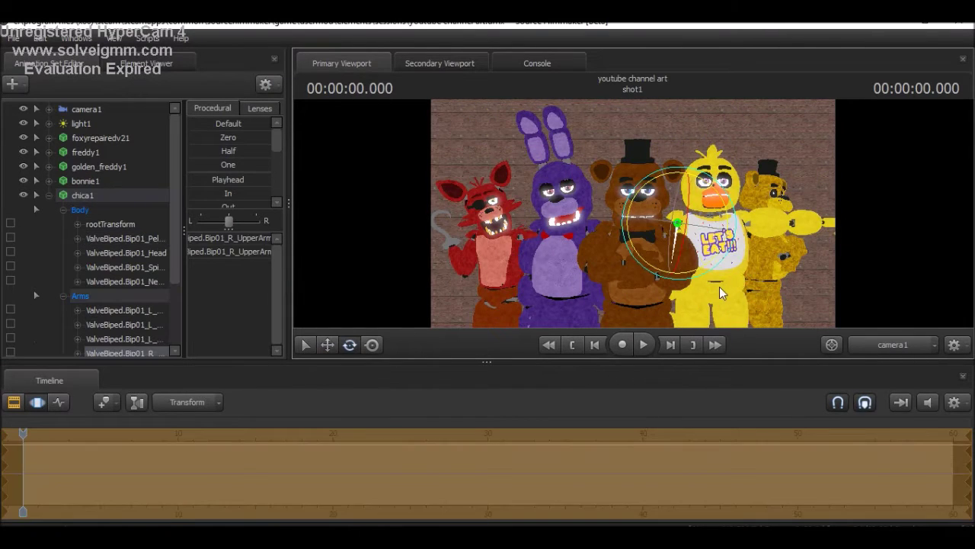
{"action": "left_click", "coordinate": [733, 199]}
{"action": "left_click", "coordinate": [711, 294]}
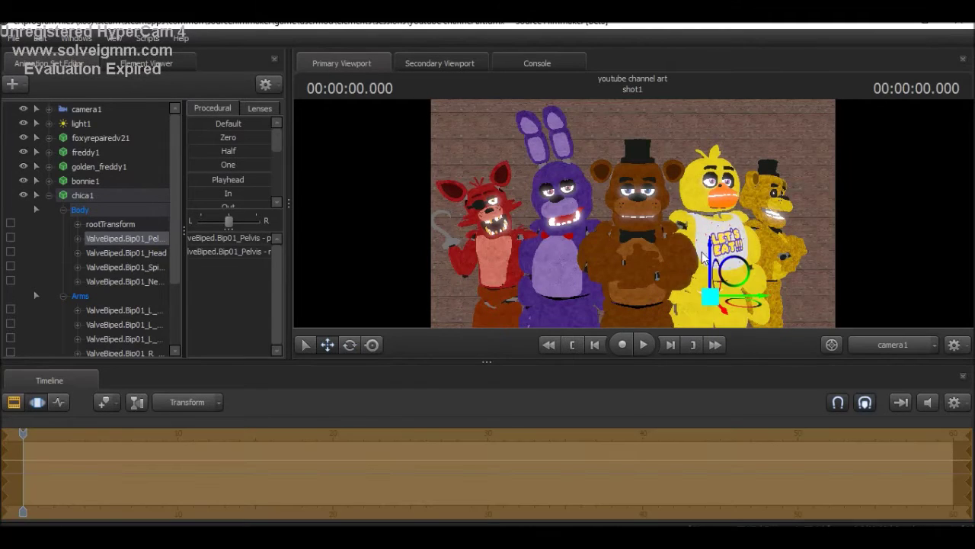
Rotate Chica's head slightly to the side and open her lower jaw.
{"action": "left_click", "coordinate": [713, 228]}
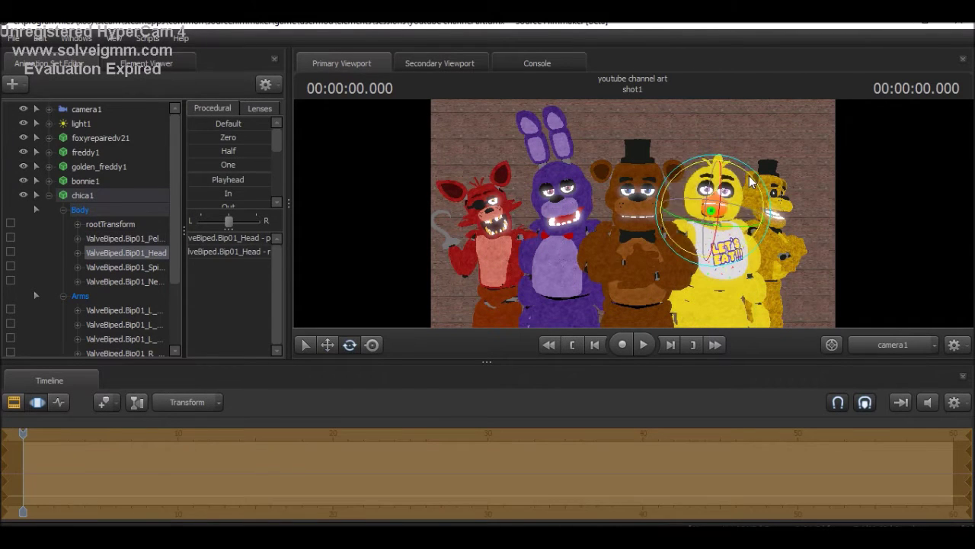
{"action": "key", "text": "ctrl"}
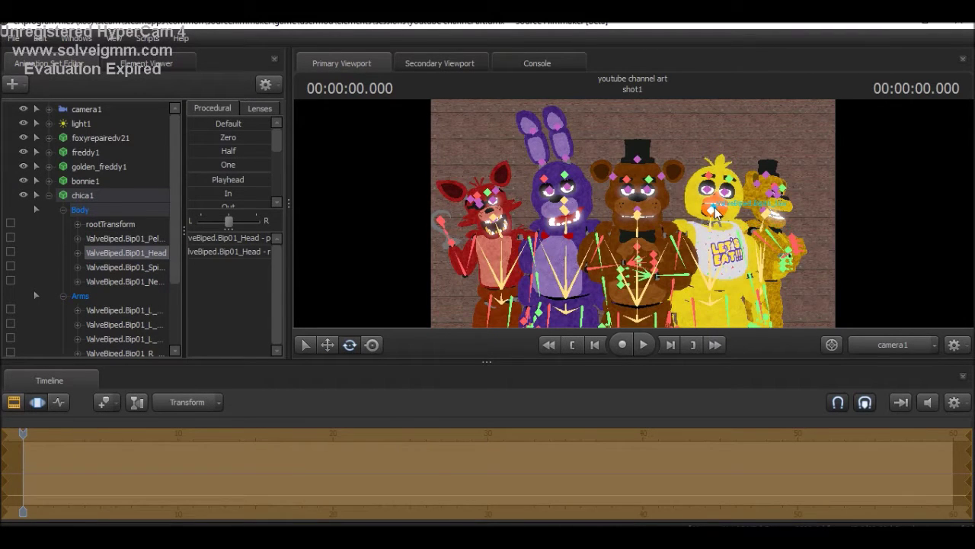
{"action": "left_click", "coordinate": [730, 218], "text": "ctrl"}
{"action": "left_click", "coordinate": [714, 199]}
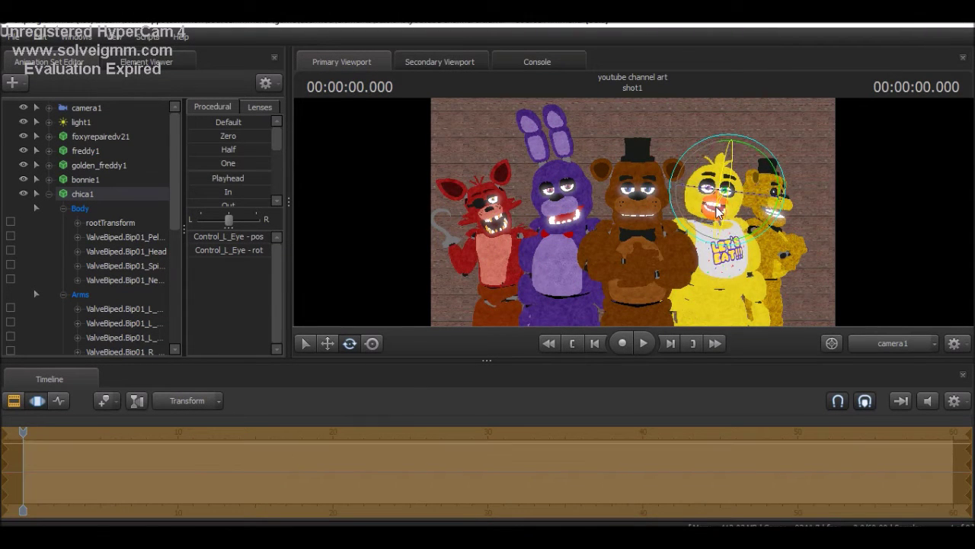
Pose Chica's eyes and rotate both of her eyelids, Control_L_Eyelid01 and Control_R_Eyelid01.
{"action": "left_click", "coordinate": [693, 202], "text": "ctrl"}
{"action": "left_click", "coordinate": [693, 202]}
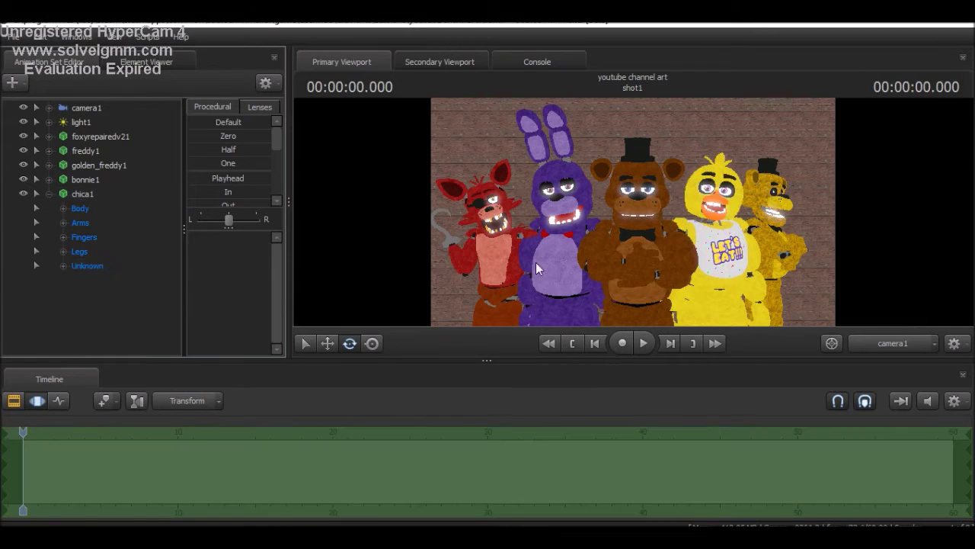
{"action": "left_click", "coordinate": [713, 189]}
{"action": "left_click", "coordinate": [721, 189], "text": "ctrl"}
{"action": "left_click", "coordinate": [74, 283]}
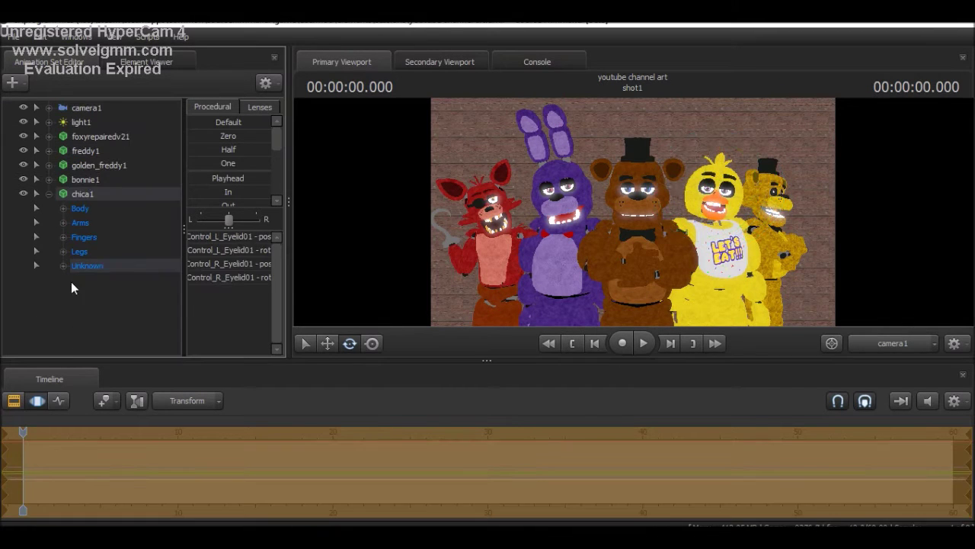
Move golden_freddy1 sideways clear of Chica by the pelvis and rotate foxyrepairedv21's right forearm with the hook.
{"action": "left_click", "coordinate": [766, 284]}
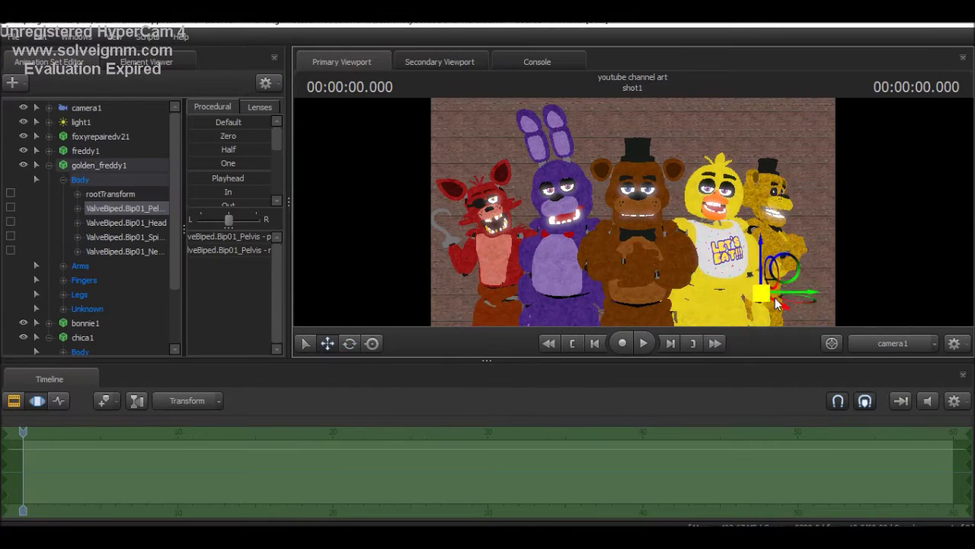
{"action": "left_click", "coordinate": [327, 343]}
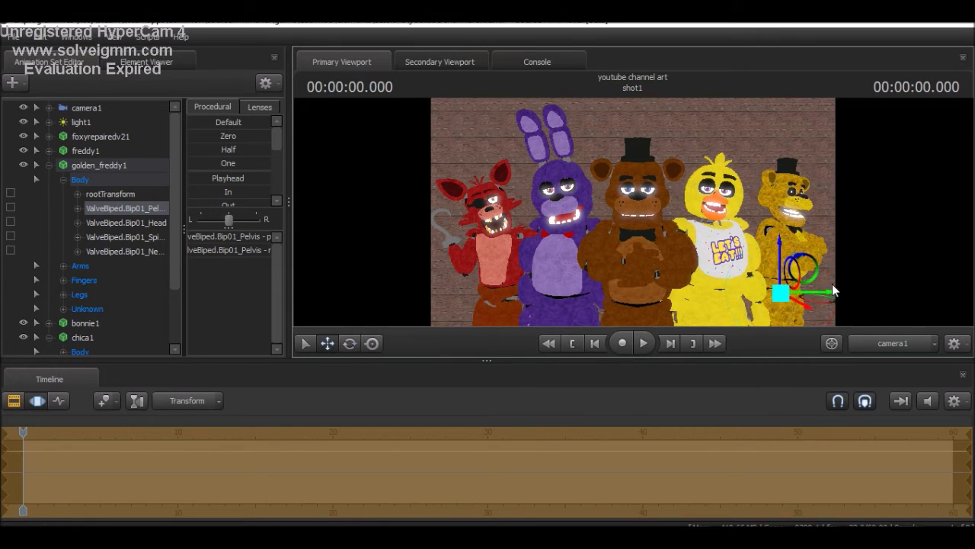
{"action": "left_click", "coordinate": [396, 303]}
{"action": "key", "text": "e"}
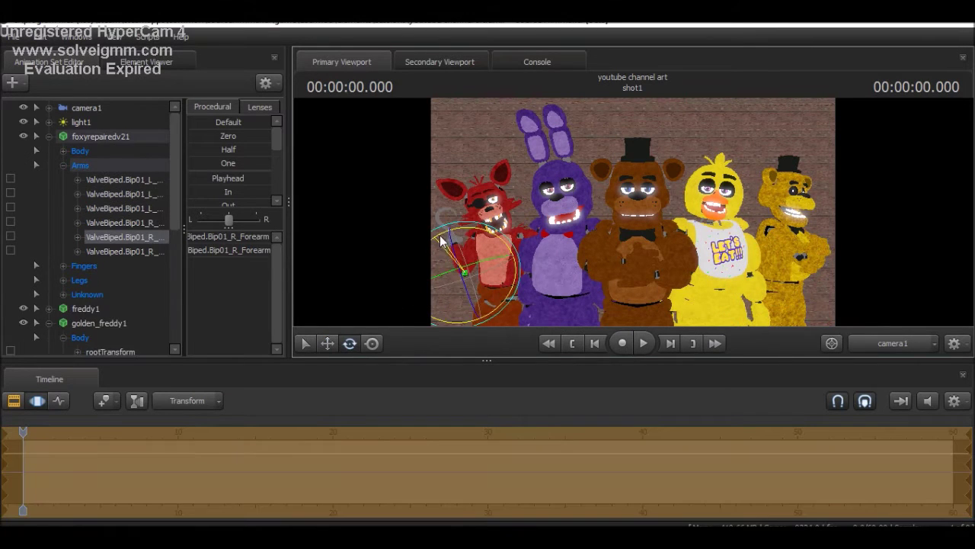
{"action": "left_click", "coordinate": [65, 244]}
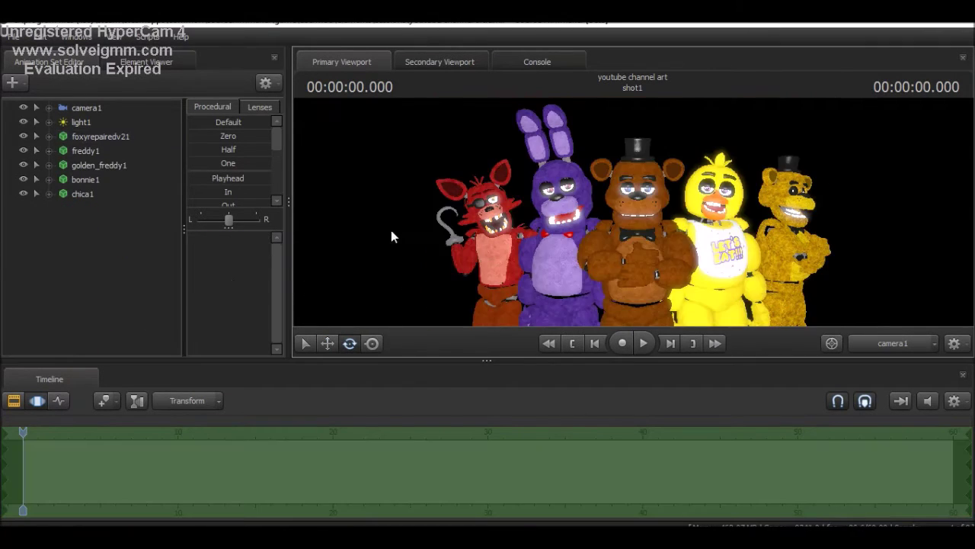
{"action": "left_click", "coordinate": [446, 219]}
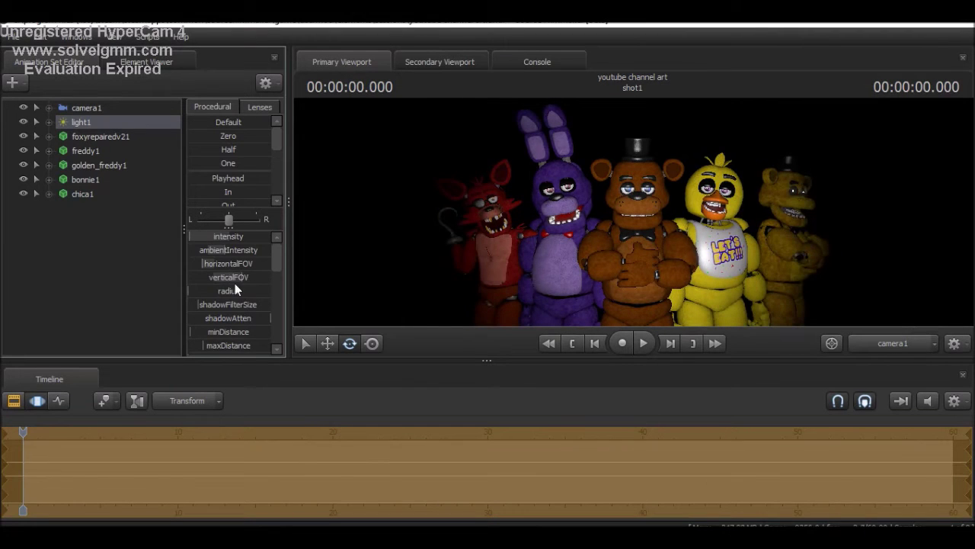
Create a new light, light2, and aim its narrowed beam closely at Freddy's right eye.
{"action": "right_click", "coordinate": [84, 223]}
{"action": "left_click", "coordinate": [126, 220]}
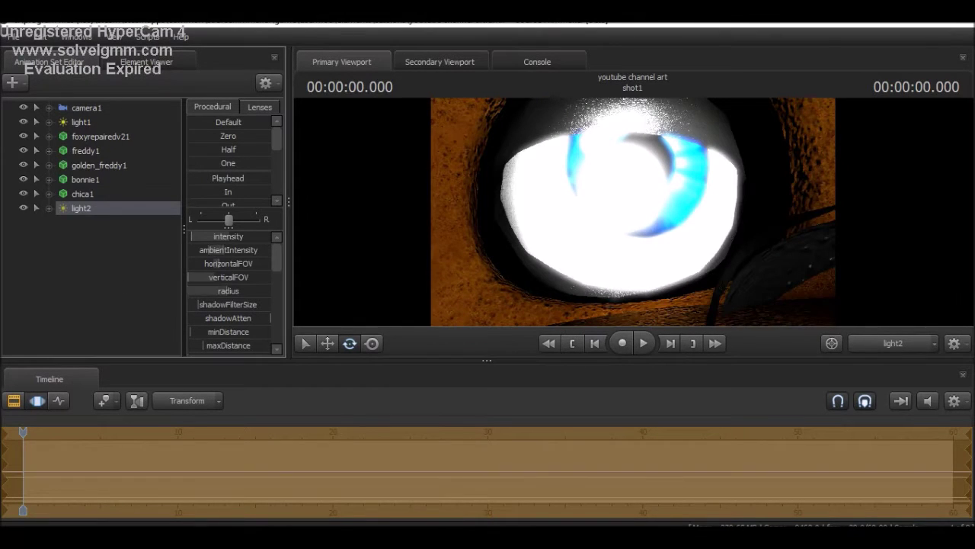
{"action": "scroll", "coordinate": [232, 299], "scroll_direction": "down", "scroll_amount": 5}
{"action": "left_click", "coordinate": [892, 343]}
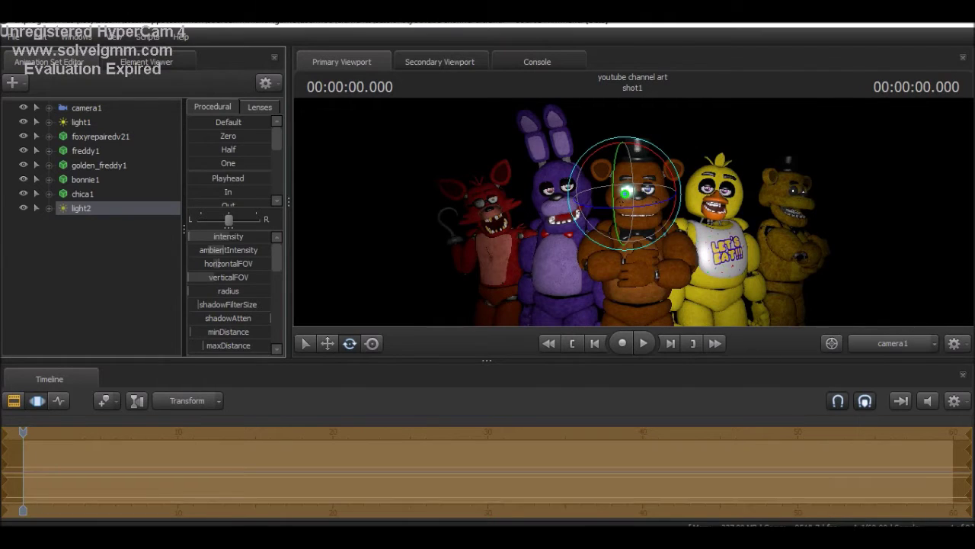
Adjust light2's color_red, color_green and color_blue levels to give the eye a warm white glow.
{"action": "scroll", "coordinate": [221, 317], "scroll_direction": "down", "scroll_amount": 3}
{"action": "scroll", "coordinate": [259, 315], "scroll_direction": "down", "scroll_amount": 2}
{"action": "mouse_move", "coordinate": [228, 293]}
{"action": "left_mouse_down"}
{"action": "mouse_move", "coordinate": [218, 303]}
{"action": "mouse_move", "coordinate": [257, 279]}
{"action": "left_mouse_up"}
{"action": "left_click_drag", "start_coordinate": [192, 292], "coordinate": [270, 292]}
{"action": "left_click_drag", "start_coordinate": [258, 279], "coordinate": [264, 282]}
{"action": "mouse_move", "coordinate": [208, 307]}
{"action": "left_mouse_down"}
{"action": "mouse_move", "coordinate": [269, 307]}
{"action": "mouse_move", "coordinate": [230, 306]}
{"action": "mouse_move", "coordinate": [260, 292]}
{"action": "left_mouse_up"}
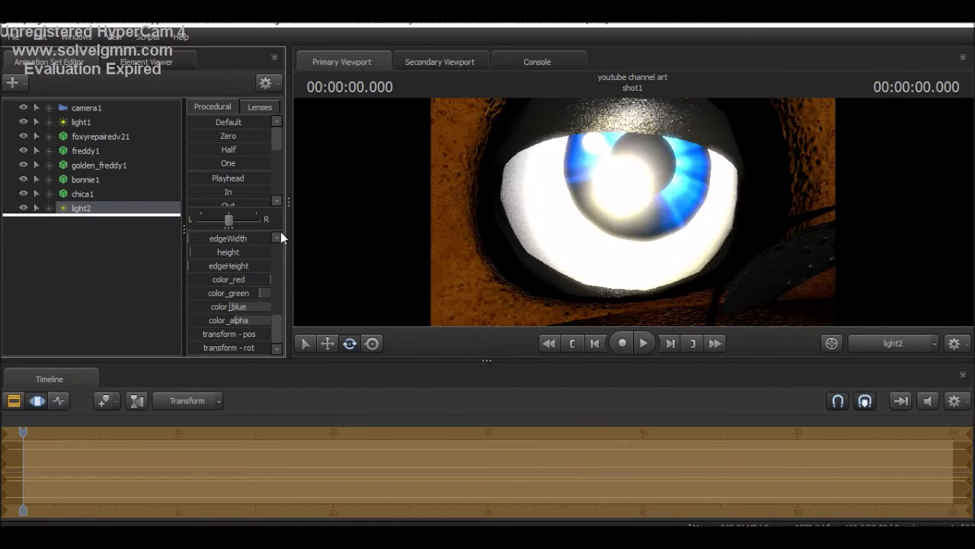
Lower light2's color_red to tint the glow teal and raise the light's radius.
{"action": "scroll", "coordinate": [223, 290], "scroll_direction": "up", "scroll_amount": 10}
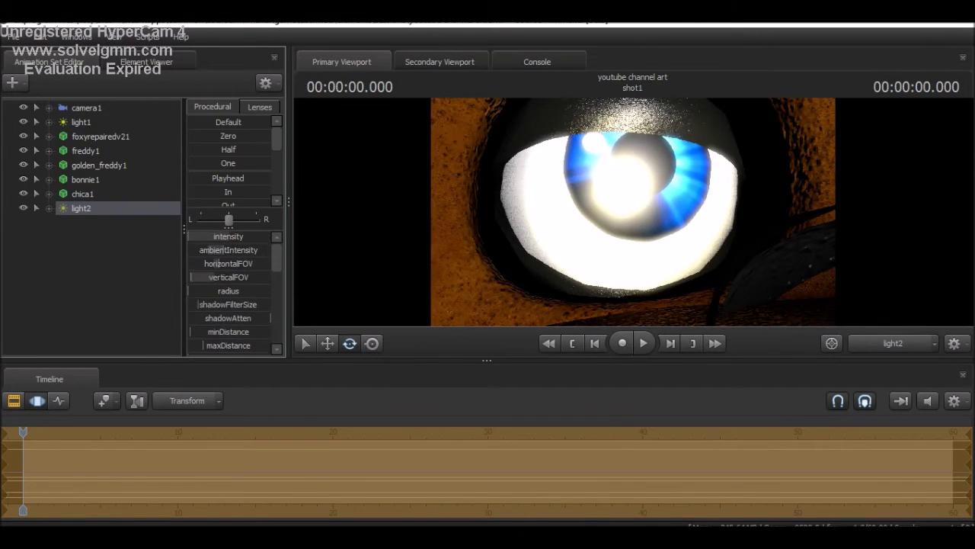
{"action": "scroll", "coordinate": [236, 313], "scroll_direction": "down", "scroll_amount": 10}
{"action": "left_click_drag", "start_coordinate": [269, 279], "coordinate": [245, 279]}
{"action": "scroll", "coordinate": [221, 288], "scroll_direction": "up", "scroll_amount": 5}
{"action": "scroll", "coordinate": [221, 288], "scroll_direction": "up", "scroll_amount": 5}
{"action": "left_click", "coordinate": [899, 345]}
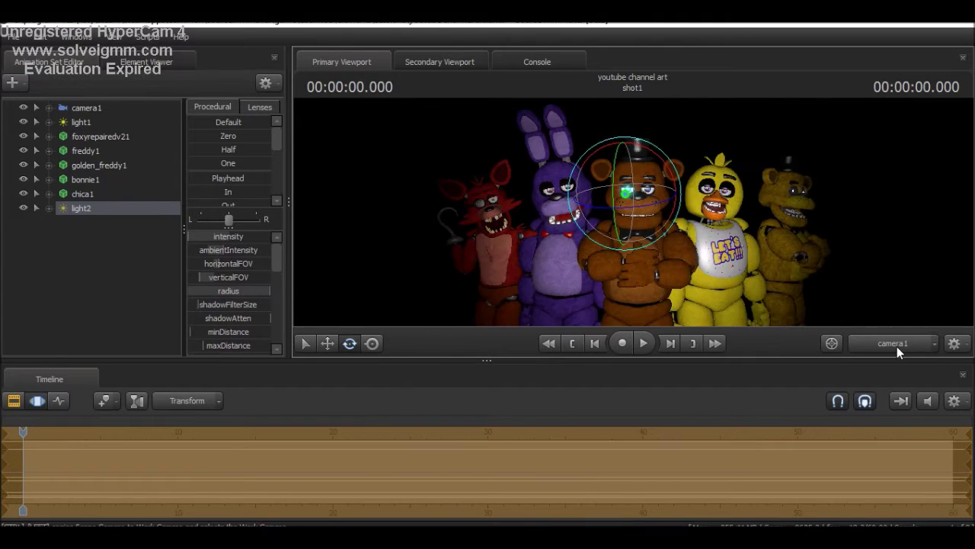
{"action": "scroll", "coordinate": [205, 281], "scroll_direction": "down", "scroll_amount": 8}
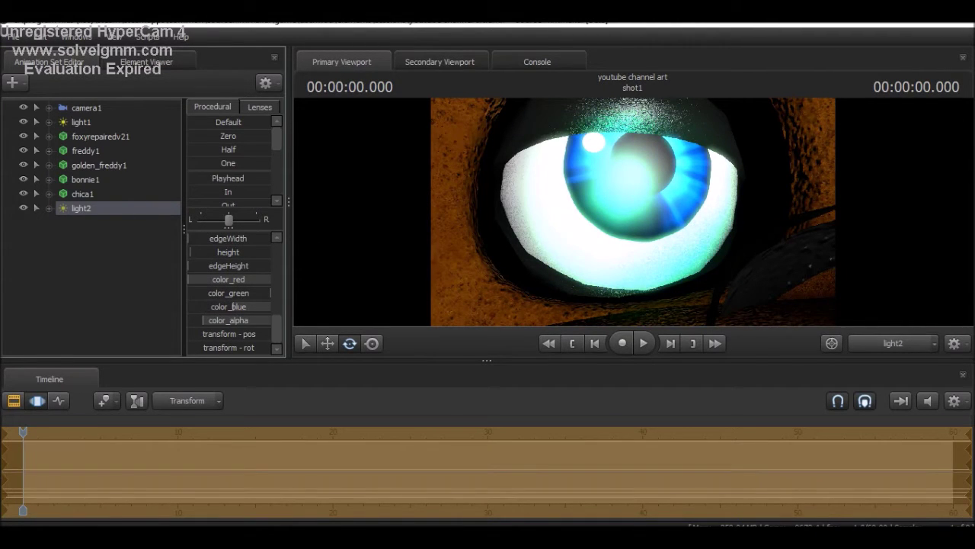
Re-aim light2 at Freddy's left eye and move the light slightly lower in front of it.
{"action": "left_click_drag", "start_coordinate": [485, 214], "coordinate": [725, 220]}
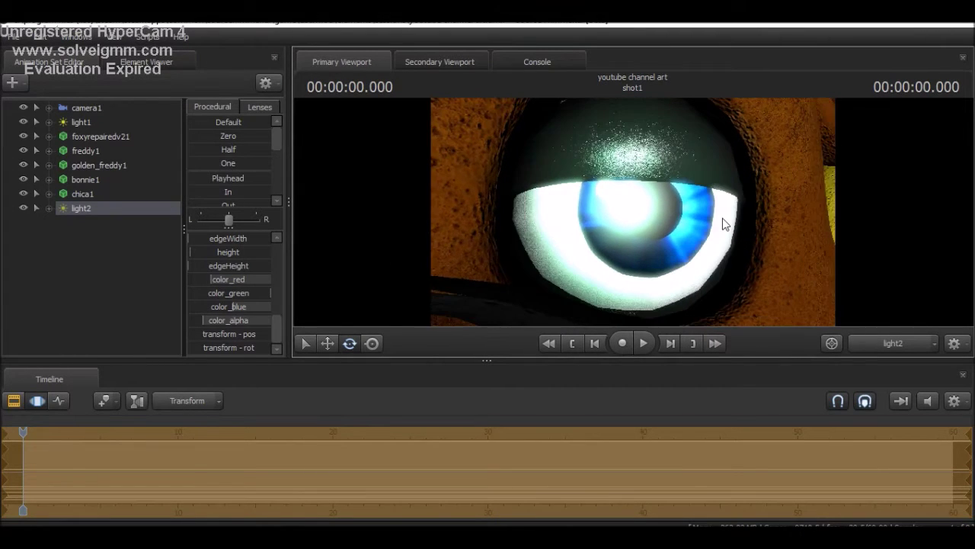
{"action": "left_click", "coordinate": [888, 343]}
{"action": "key", "text": "w"}
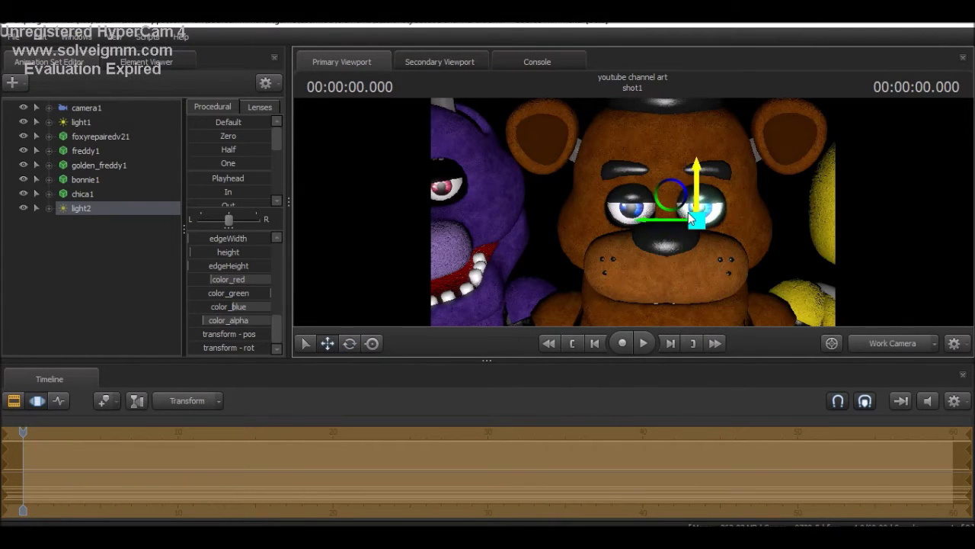
{"action": "left_click_drag", "start_coordinate": [688, 212], "coordinate": [699, 243]}
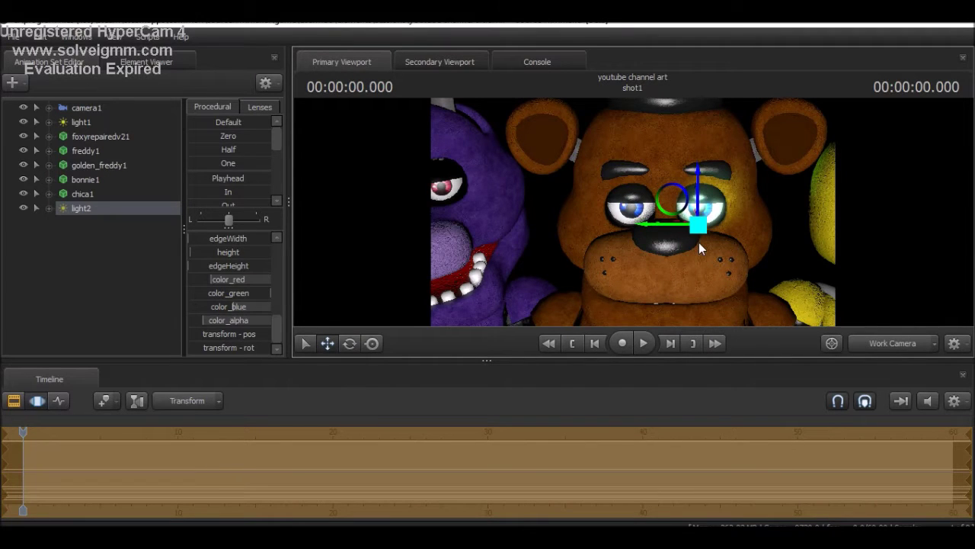
{"action": "scroll", "coordinate": [238, 260], "scroll_direction": "up", "scroll_amount": 5}
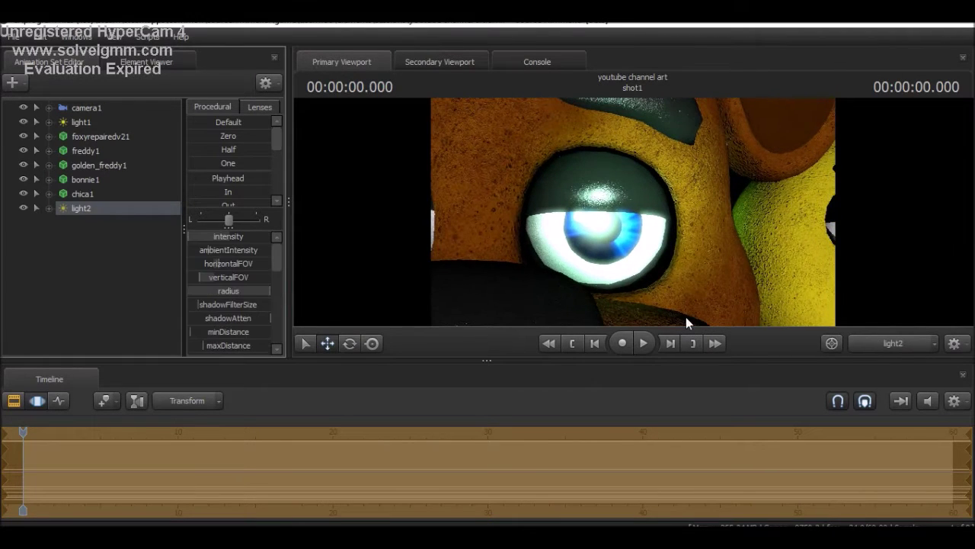
{"action": "left_click", "coordinate": [867, 343]}
Add light3 with the same teal glow aimed at Freddy's right eye, and return the viewport to camera1.
{"action": "right_click", "coordinate": [80, 239]}
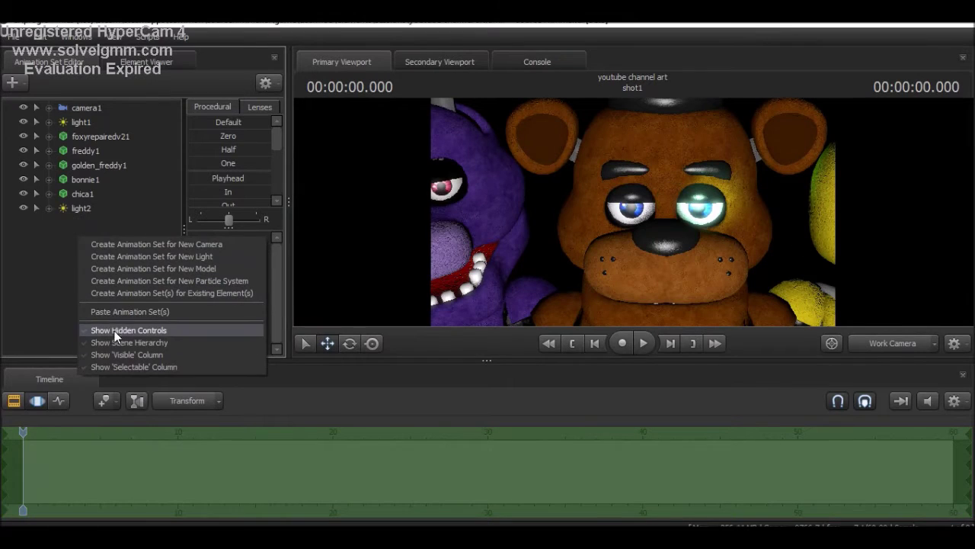
{"action": "left_click", "coordinate": [122, 257]}
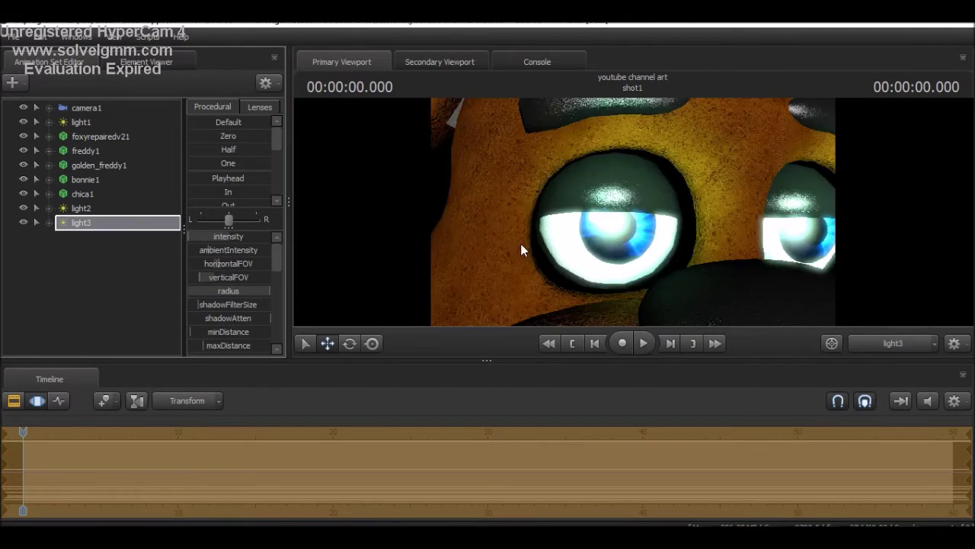
{"action": "left_click", "coordinate": [76, 208]}
{"action": "left_click", "coordinate": [886, 343]}
{"action": "left_click", "coordinate": [886, 342]}
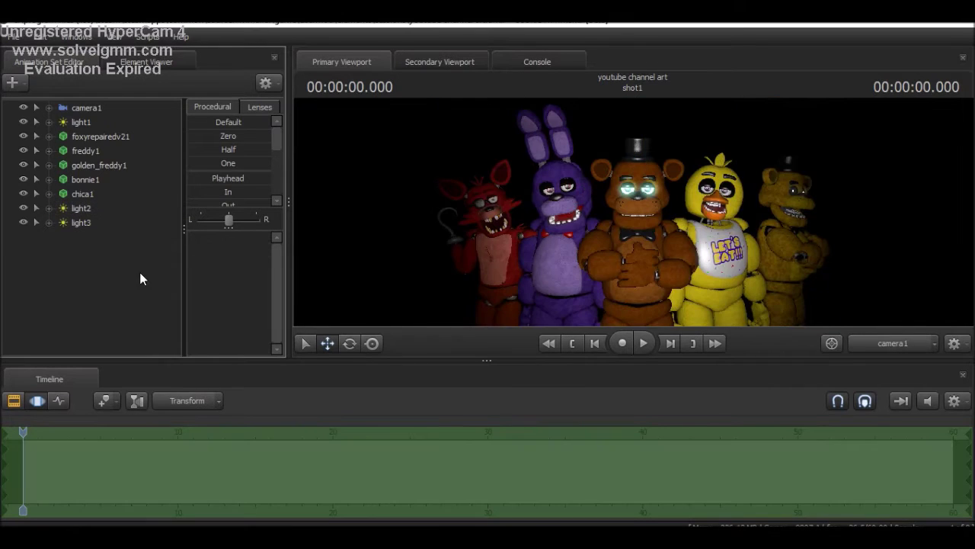
Create a new light, light4, and aim it with a narrowed field of view at Foxy's uncovered eye.
{"action": "right_click", "coordinate": [123, 254]}
{"action": "left_click", "coordinate": [192, 286]}
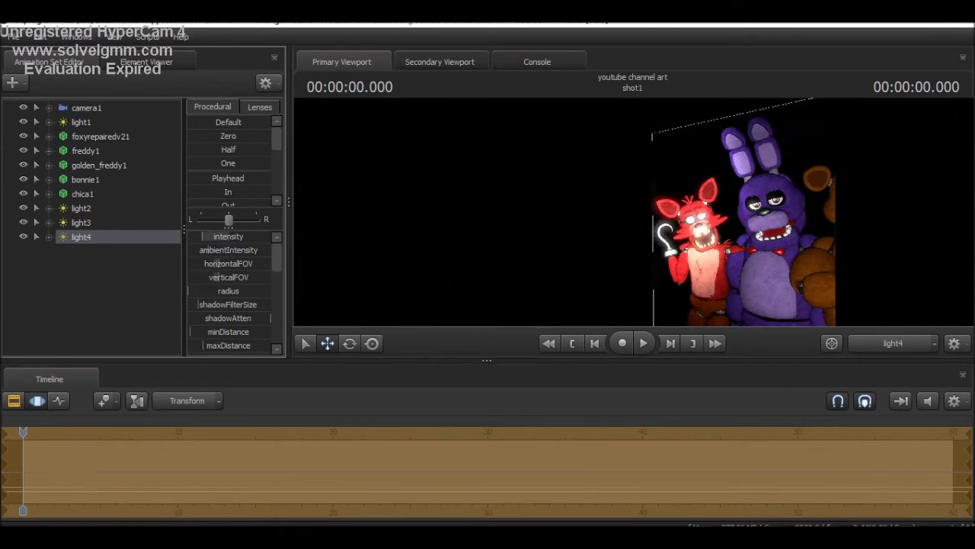
{"action": "left_click_drag", "start_coordinate": [560, 112], "coordinate": [602, 145]}
{"action": "left_click_drag", "start_coordinate": [223, 263], "coordinate": [214, 263]}
{"action": "left_click_drag", "start_coordinate": [632, 214], "coordinate": [644, 219]}
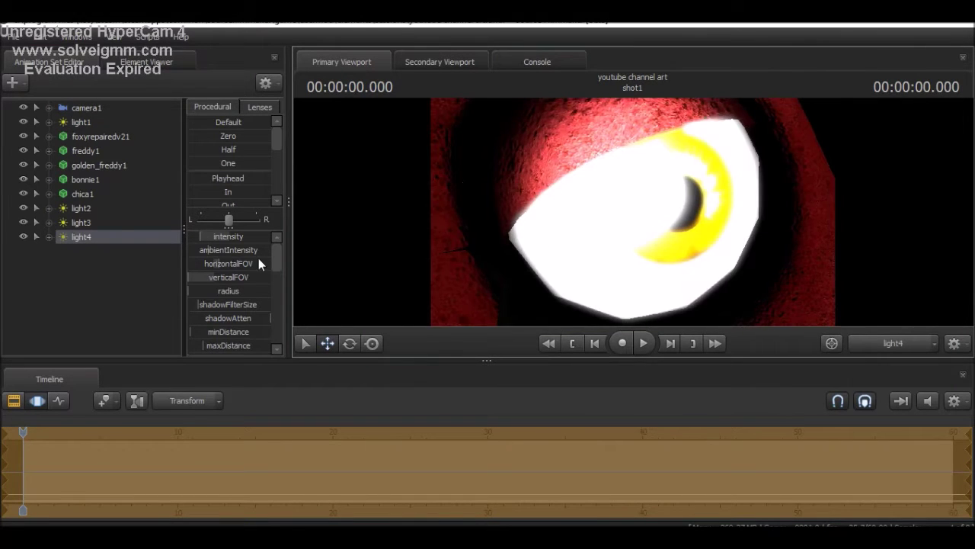
Lower light4's color_red, color_green and color_blue levels to tint the light on Foxy's eye.
{"action": "scroll", "coordinate": [258, 263], "scroll_direction": "down", "scroll_amount": 3}
{"action": "left_click_drag", "start_coordinate": [228, 293], "coordinate": [190, 293]}
{"action": "left_click_drag", "start_coordinate": [271, 307], "coordinate": [214, 293]}
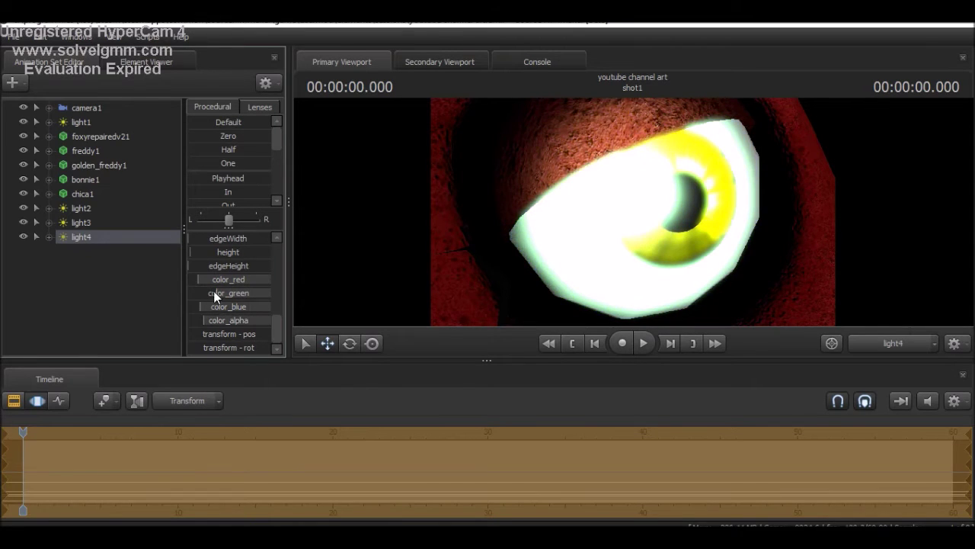
Switch the viewport to camera1 and fine-tune light4's intensity and color for Foxy's eye glow.
{"action": "left_click", "coordinate": [866, 343]}
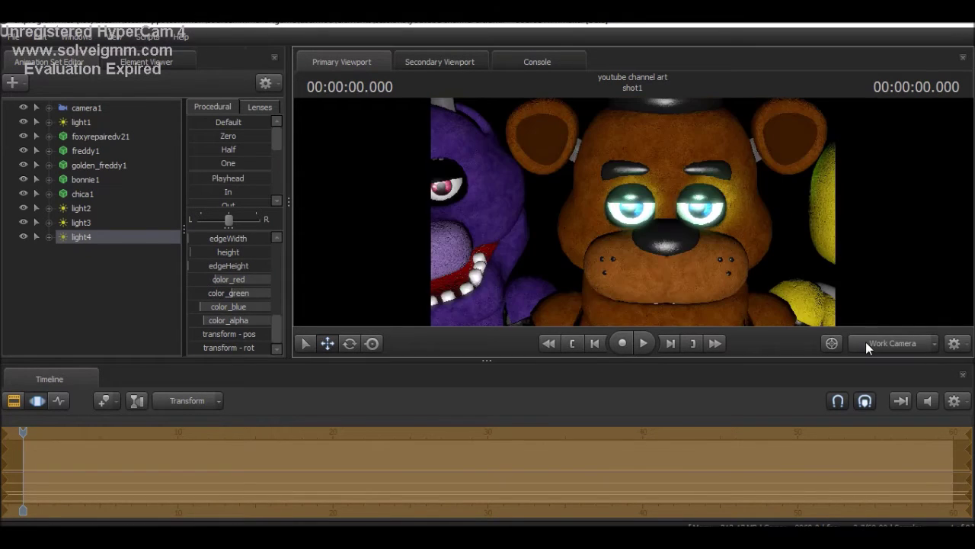
{"action": "left_click", "coordinate": [866, 343]}
{"action": "left_click", "coordinate": [172, 237]}
{"action": "left_click", "coordinate": [305, 343]}
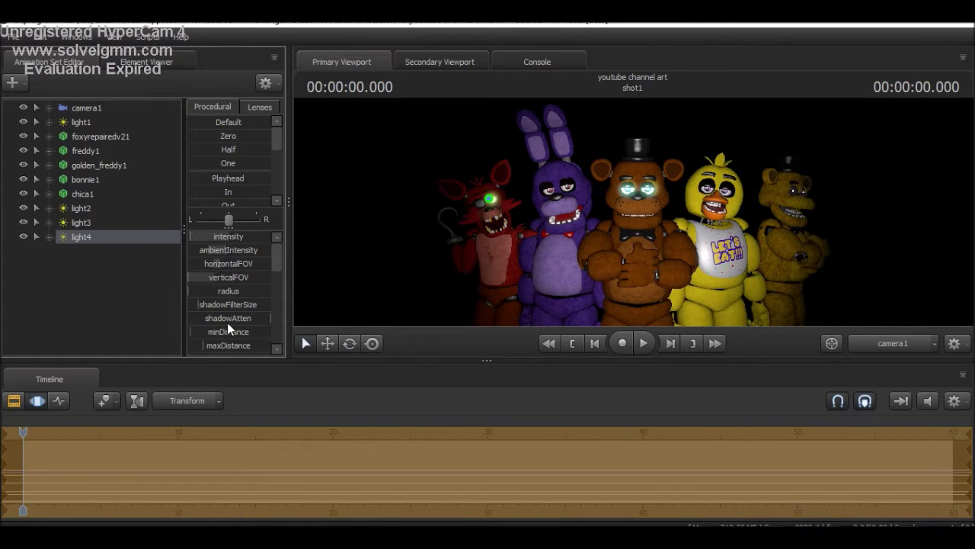
{"action": "scroll", "coordinate": [227, 323], "scroll_direction": "down", "scroll_amount": 5}
{"action": "left_click", "coordinate": [116, 243]}
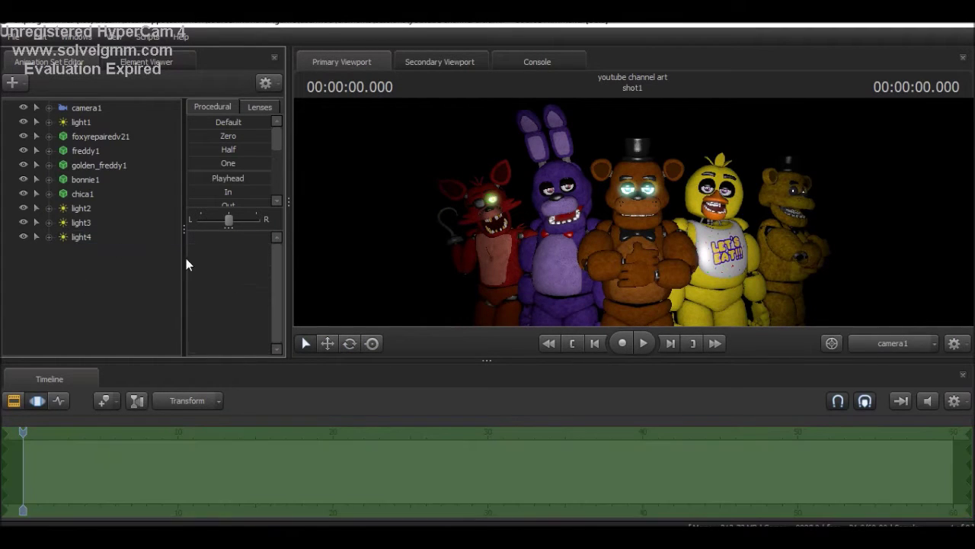
Create a new light, light5, and aim its narrowed beam closely at one of Bonnie's eyes.
{"action": "left_click", "coordinate": [81, 237]}
{"action": "left_click", "coordinate": [96, 289]}
{"action": "right_click", "coordinate": [97, 273]}
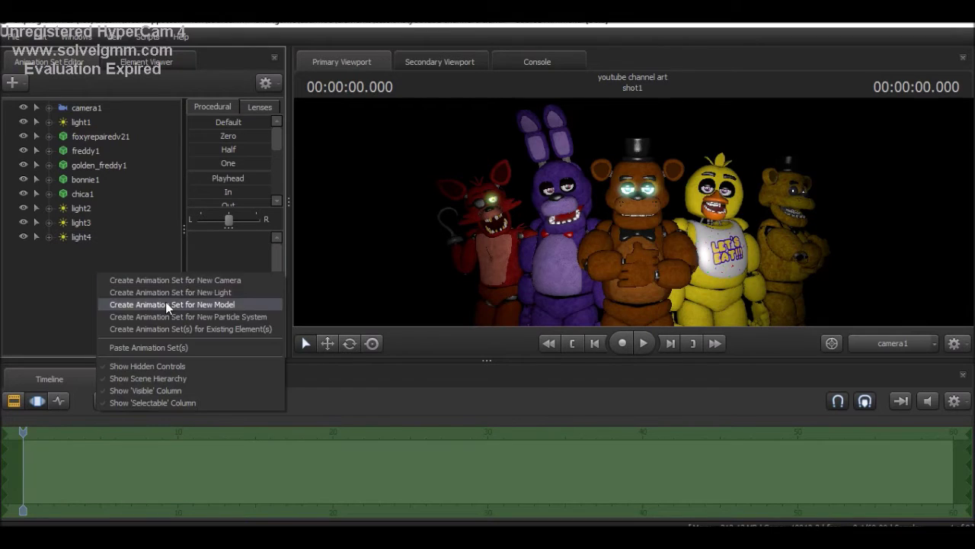
{"action": "left_click", "coordinate": [164, 292]}
{"action": "scroll", "coordinate": [220, 301], "scroll_direction": "down", "scroll_amount": 3}
{"action": "scroll", "coordinate": [221, 301], "scroll_direction": "up", "scroll_amount": 3}
{"action": "double_click", "coordinate": [142, 250]}
{"action": "left_click_drag", "start_coordinate": [531, 224], "coordinate": [512, 221]}
{"action": "key", "text": "w"}
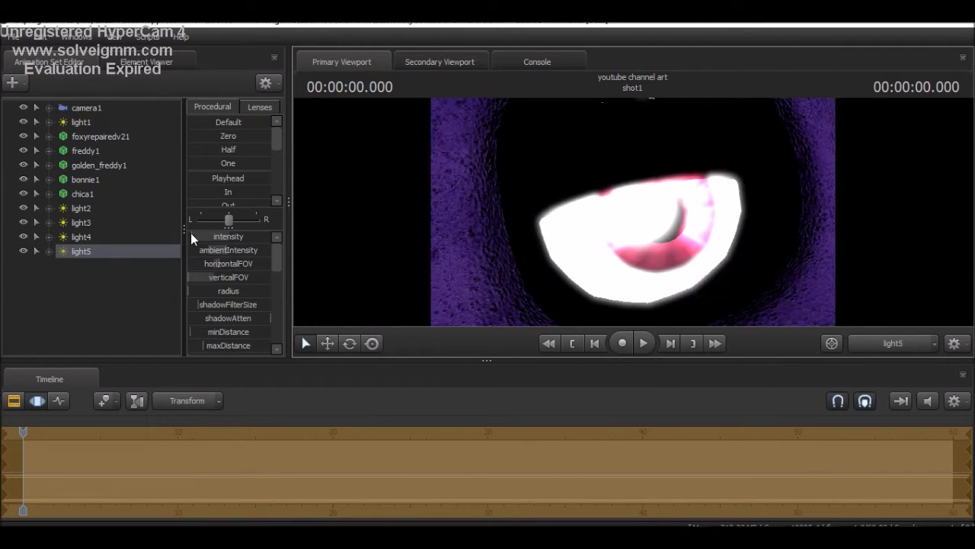
Lower light5's color_red, color_green and color_blue levels to tint Bonnie's eye, and switch the viewport back to the Work Camera.
{"action": "scroll", "coordinate": [191, 237], "scroll_direction": "down", "scroll_amount": 3}
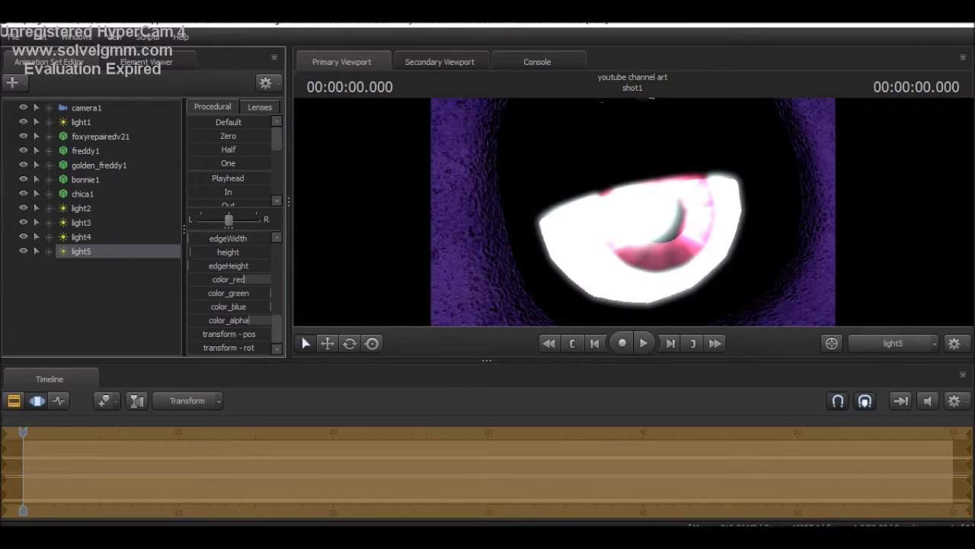
{"action": "left_click_drag", "start_coordinate": [229, 307], "coordinate": [205, 292]}
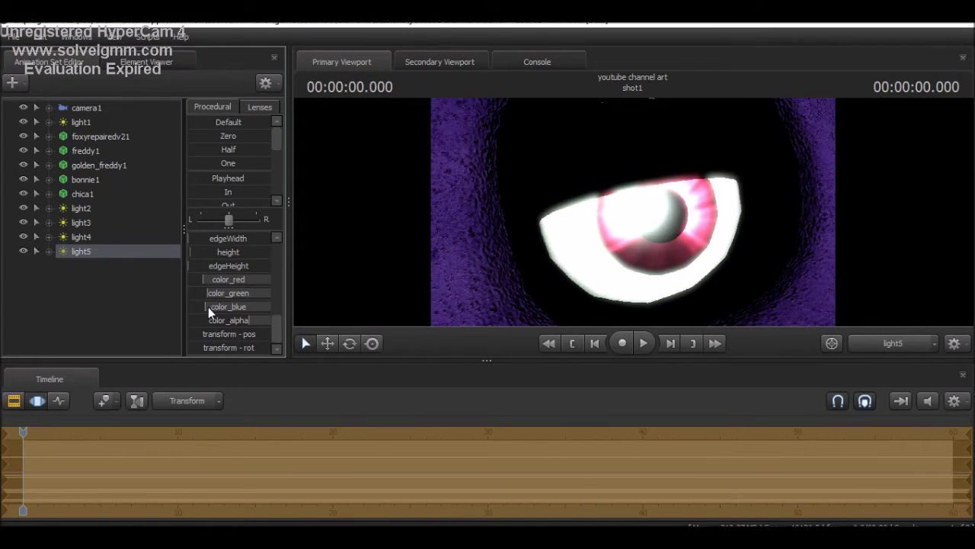
{"action": "left_click", "coordinate": [892, 343]}
{"action": "left_click", "coordinate": [884, 365]}
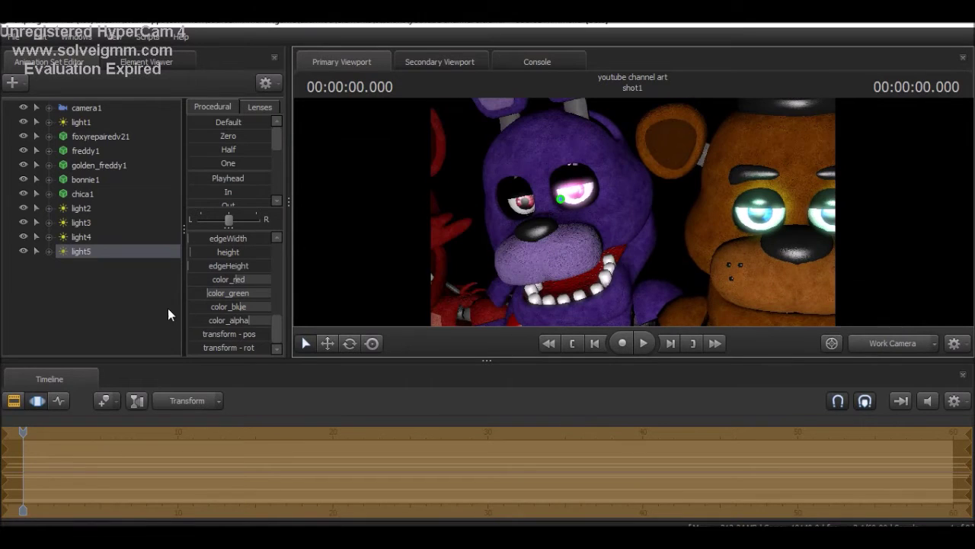
Create a new light, light6, place it as a pink glow on Bonnie's other eye, and view the scene through camera1.
{"action": "right_click", "coordinate": [94, 256]}
{"action": "right_click", "coordinate": [100, 281]}
{"action": "left_click", "coordinate": [135, 311]}
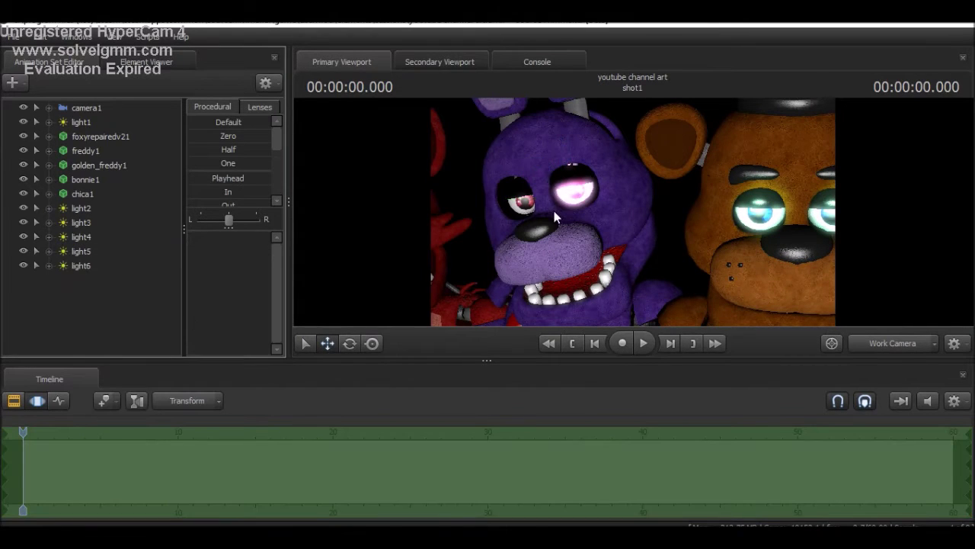
{"action": "left_click_drag", "start_coordinate": [497, 206], "coordinate": [481, 208]}
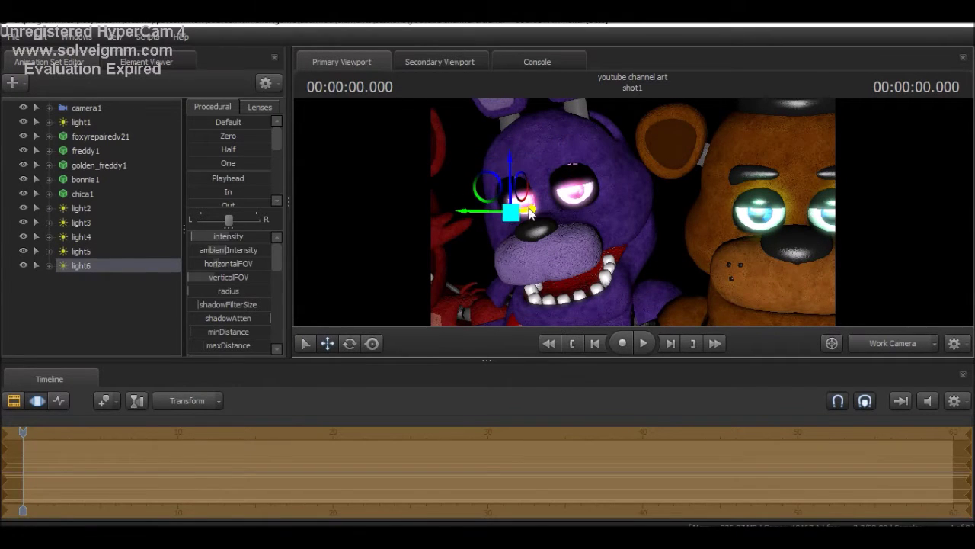
{"action": "left_click", "coordinate": [81, 250]}
{"action": "left_click", "coordinate": [874, 343]}
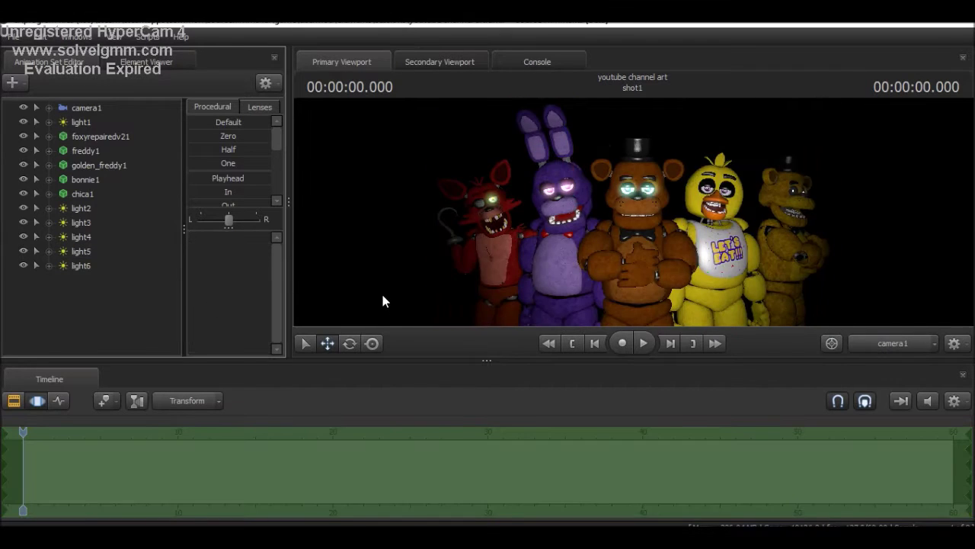
Look through light4 and adjust its color_red, color_green and color_blue levels to give Foxy's eye a yellow tint.
{"action": "left_click", "coordinate": [81, 236]}
{"action": "scroll", "coordinate": [206, 320], "scroll_direction": "down", "scroll_amount": 5}
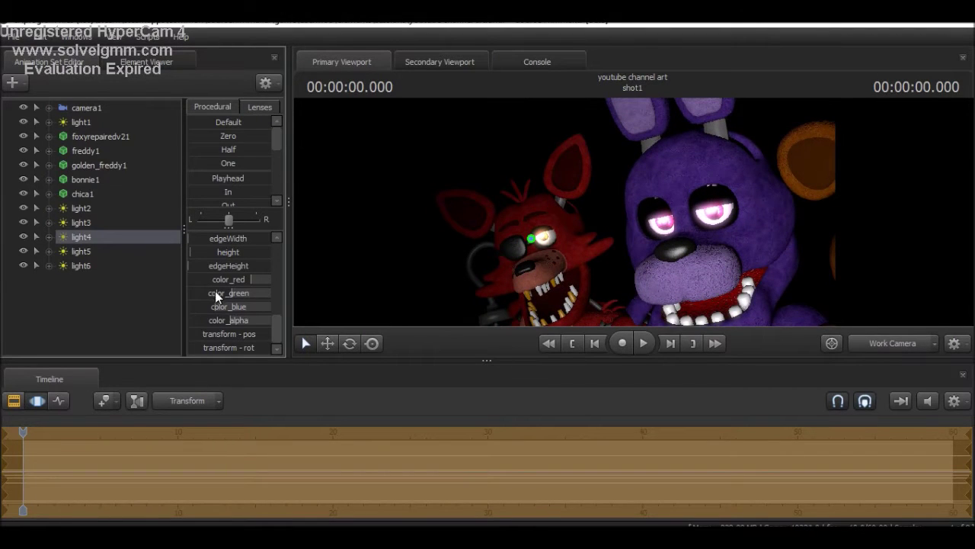
{"action": "left_click", "coordinate": [838, 347]}
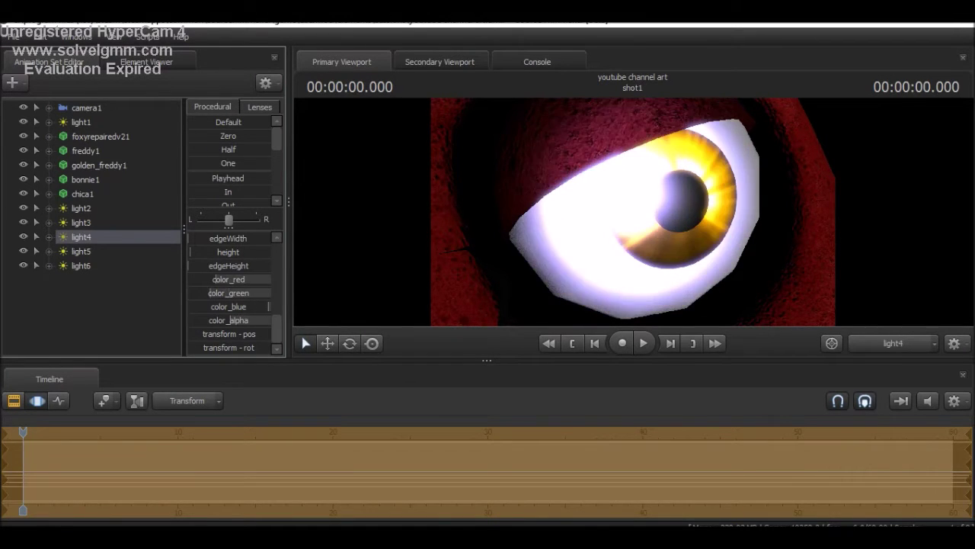
{"action": "left_click_drag", "start_coordinate": [268, 307], "coordinate": [203, 279]}
{"action": "left_click_drag", "start_coordinate": [208, 292], "coordinate": [229, 306]}
{"action": "mouse_move", "coordinate": [566, 186]}
{"action": "left_mouse_down"}
{"action": "mouse_move", "coordinate": [526, 185]}
{"action": "mouse_move", "coordinate": [548, 187]}
{"action": "left_mouse_up"}
{"action": "left_click_drag", "start_coordinate": [234, 307], "coordinate": [192, 306]}
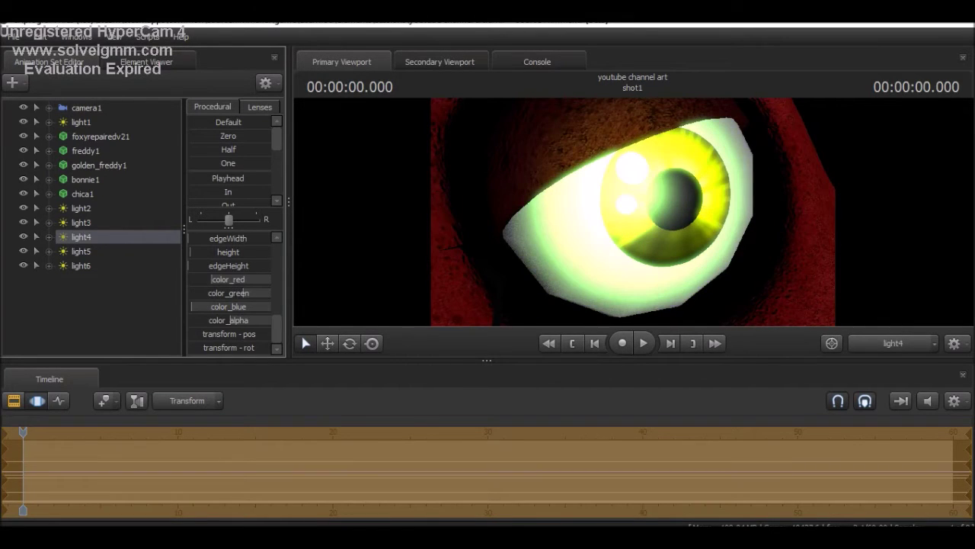
Switch the viewport to camera1, fine-tune light4's color levels there, and deselect the light.
{"action": "left_click", "coordinate": [893, 343]}
{"action": "left_click", "coordinate": [884, 360]}
{"action": "left_click", "coordinate": [866, 344]}
{"action": "left_click", "coordinate": [884, 373]}
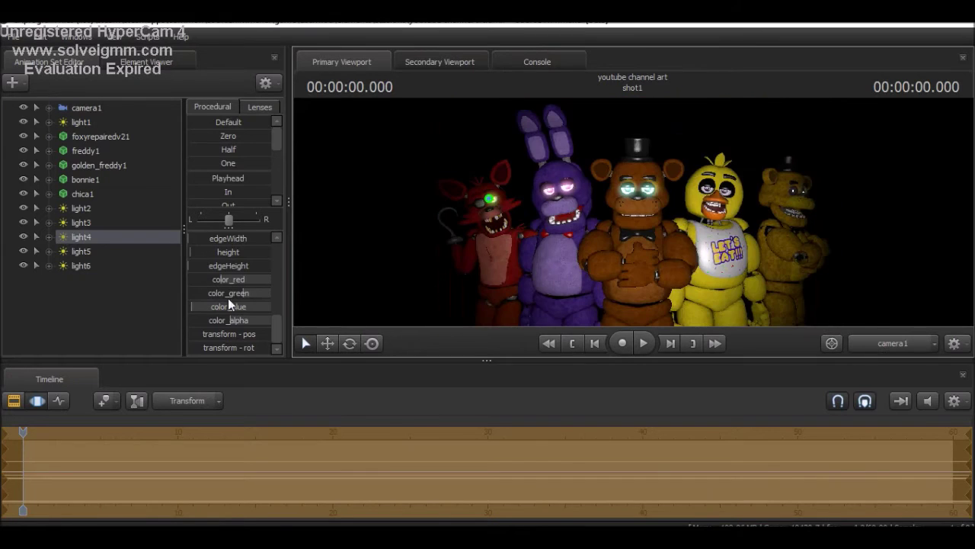
{"action": "left_click", "coordinate": [368, 273]}
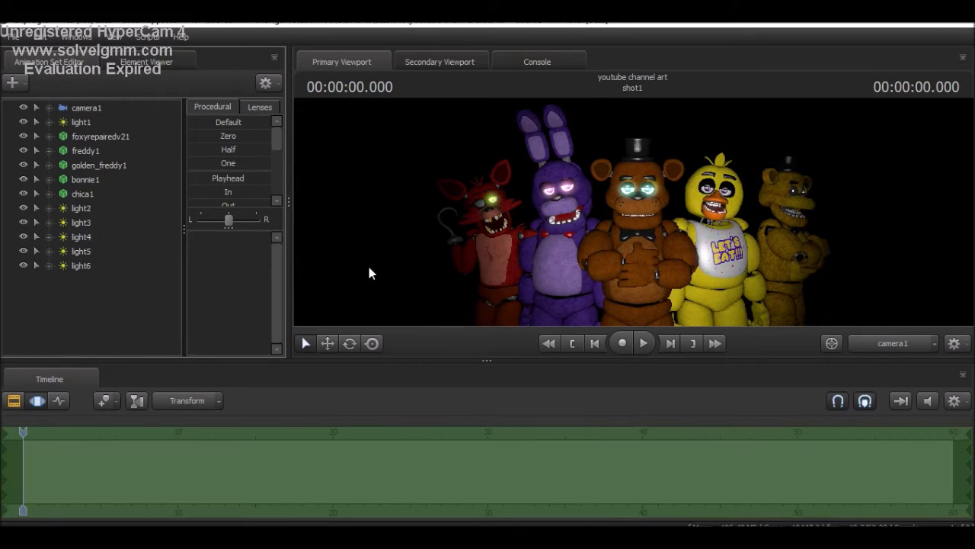
Create a new light, light7, and aim its narrowed beam closely at one of Chica's eyes.
{"action": "right_click", "coordinate": [73, 279]}
{"action": "left_click", "coordinate": [91, 289]}
{"action": "left_click_drag", "start_coordinate": [435, 231], "coordinate": [667, 234]}
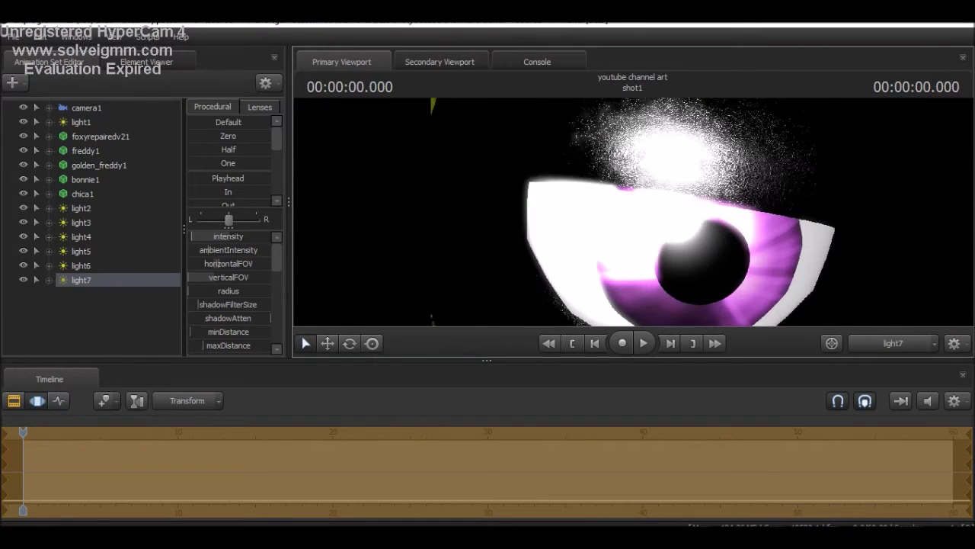
Lower light7's color_blue and color_red levels and check the glow on Chica's eye through camera1.
{"action": "scroll", "coordinate": [222, 301], "scroll_direction": "down", "scroll_amount": 5}
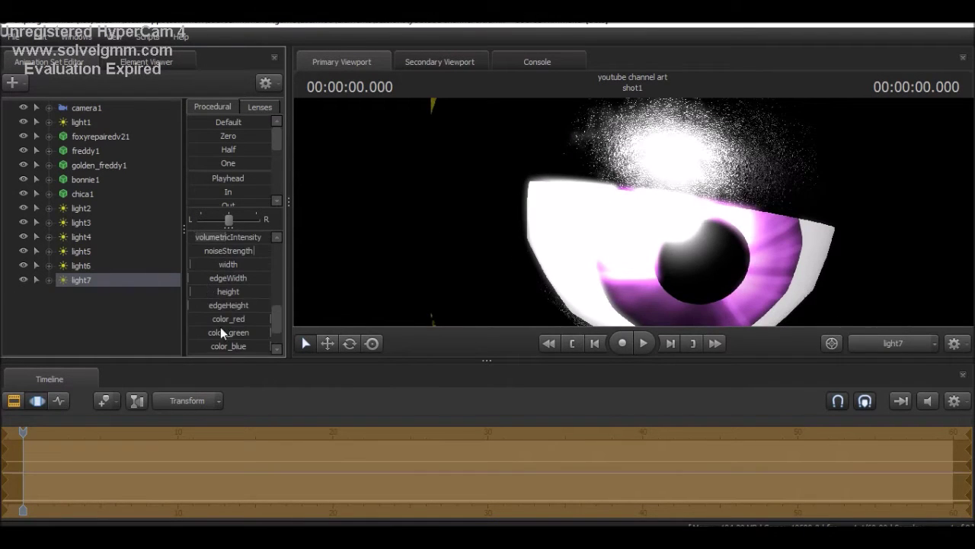
{"action": "scroll", "coordinate": [220, 327], "scroll_direction": "down", "scroll_amount": 2}
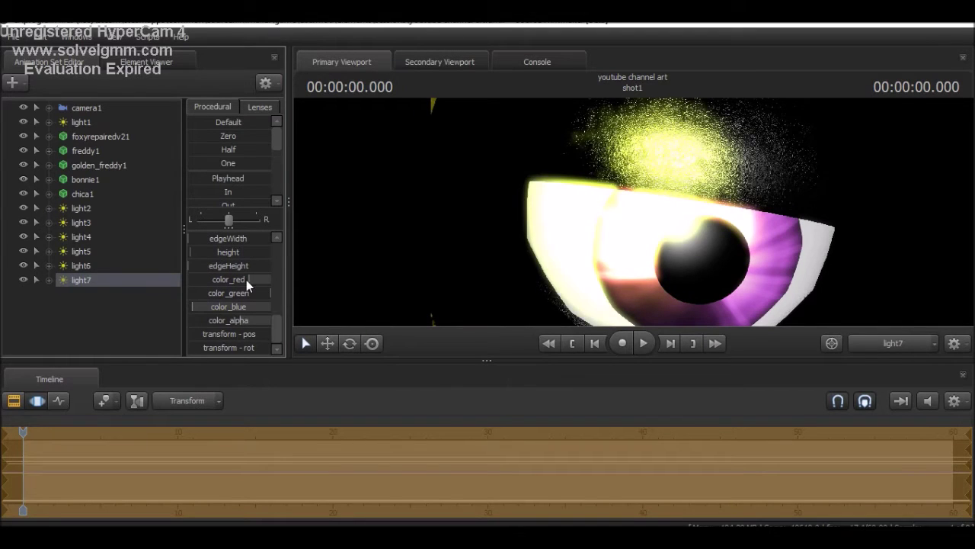
{"action": "left_click", "coordinate": [94, 282]}
{"action": "left_click", "coordinate": [94, 282]}
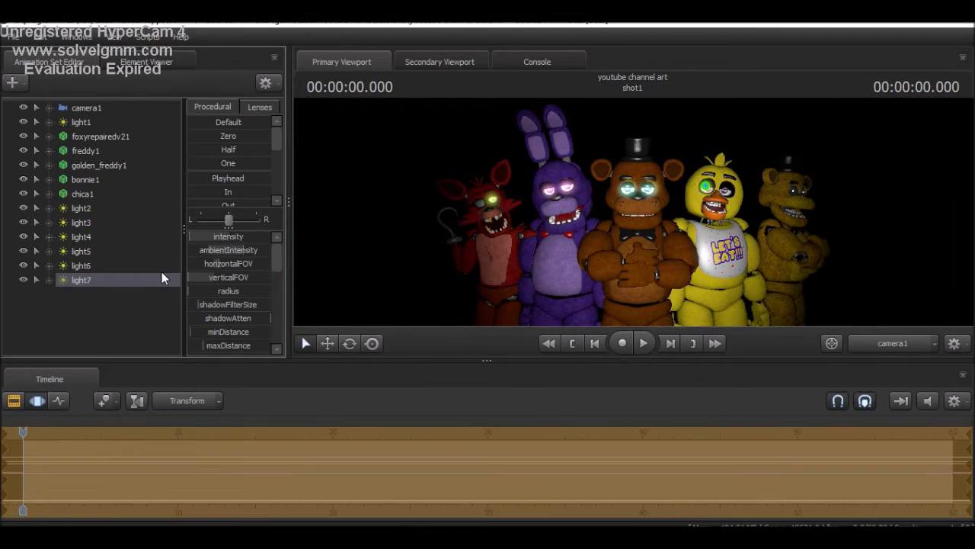
Adjust light6's color_red level and lower its color_blue level for the glow on Bonnie's eye.
{"action": "left_click", "coordinate": [161, 268]}
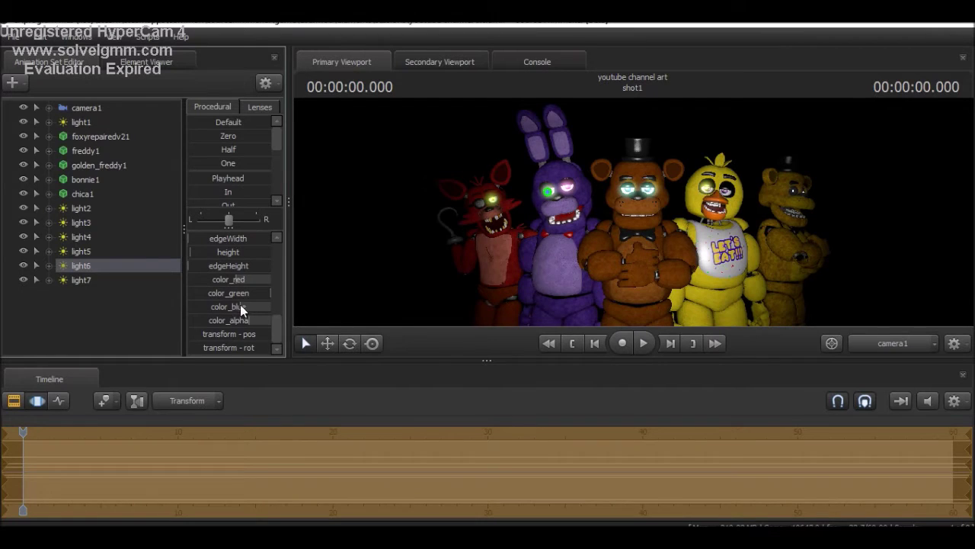
{"action": "left_click", "coordinate": [522, 209]}
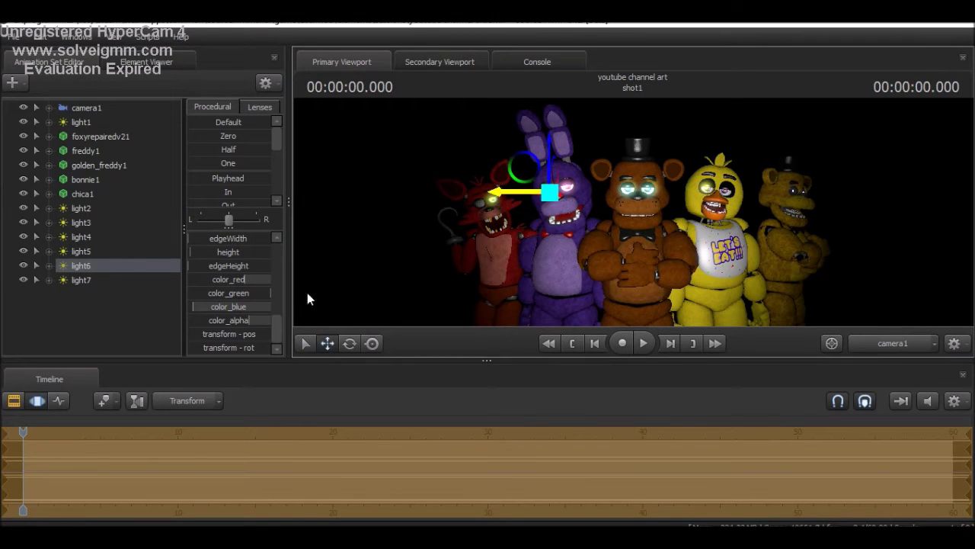
Look through light7 and rebalance its color_red, color_green and color_blue levels to tint Chica's eye pinkish purple.
{"action": "left_click", "coordinate": [94, 281]}
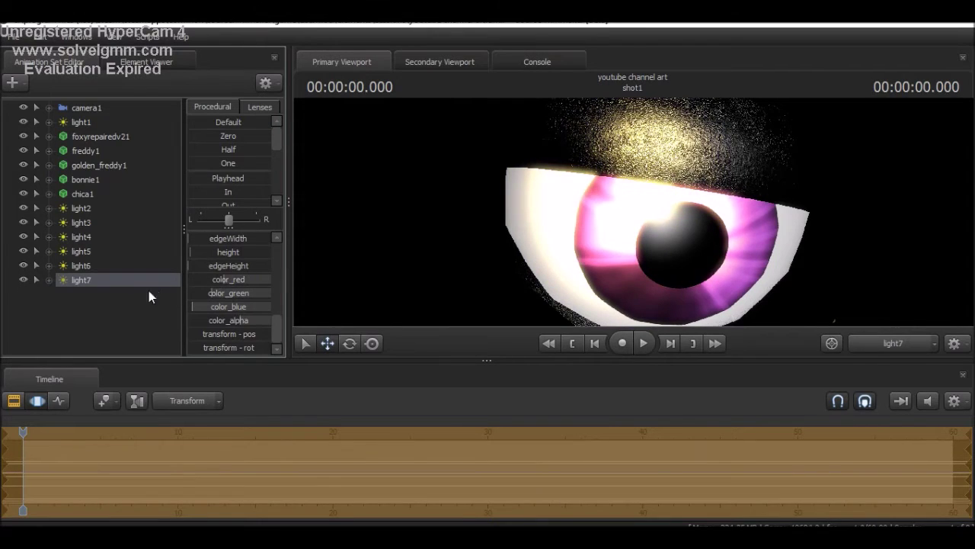
{"action": "left_click_drag", "start_coordinate": [214, 279], "coordinate": [188, 292]}
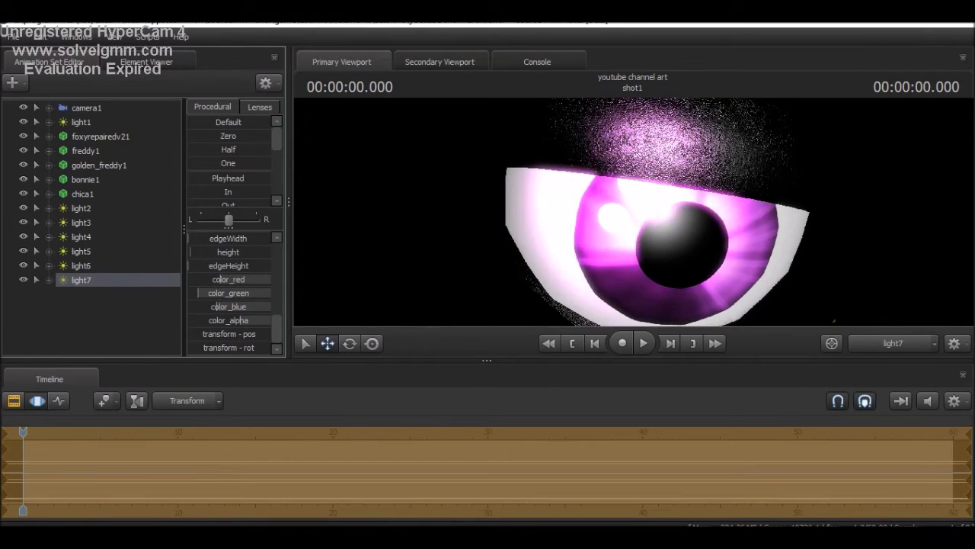
{"action": "left_click", "coordinate": [831, 343]}
Reposition light6 slightly over Bonnie's eye in the camera1 view and deselect it.
{"action": "left_click", "coordinate": [105, 265]}
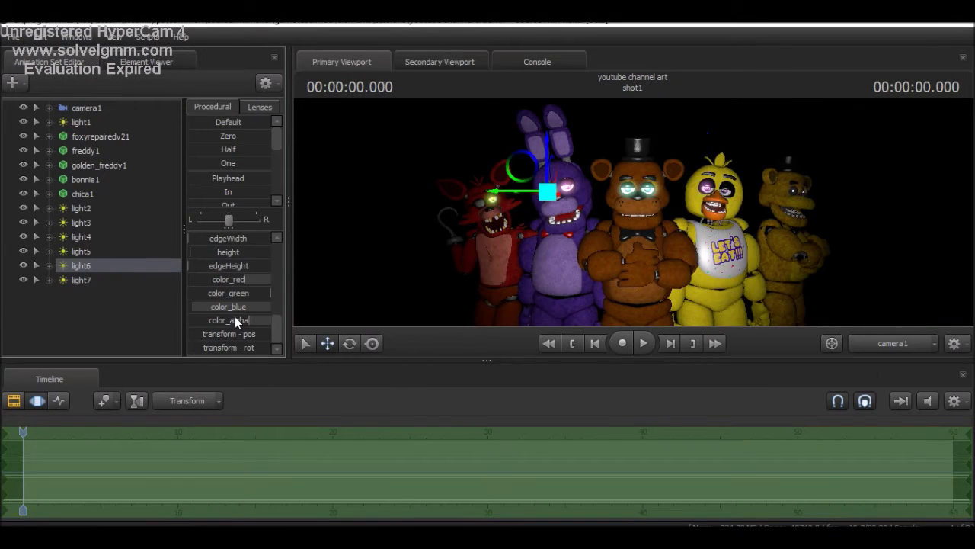
{"action": "right_click", "coordinate": [104, 265]}
{"action": "left_click", "coordinate": [96, 257]}
{"action": "right_click", "coordinate": [104, 280]}
{"action": "left_click", "coordinate": [88, 266]}
{"action": "double_click", "coordinate": [88, 265]}
{"action": "key", "text": "Escape"}
{"action": "key", "text": "f"}
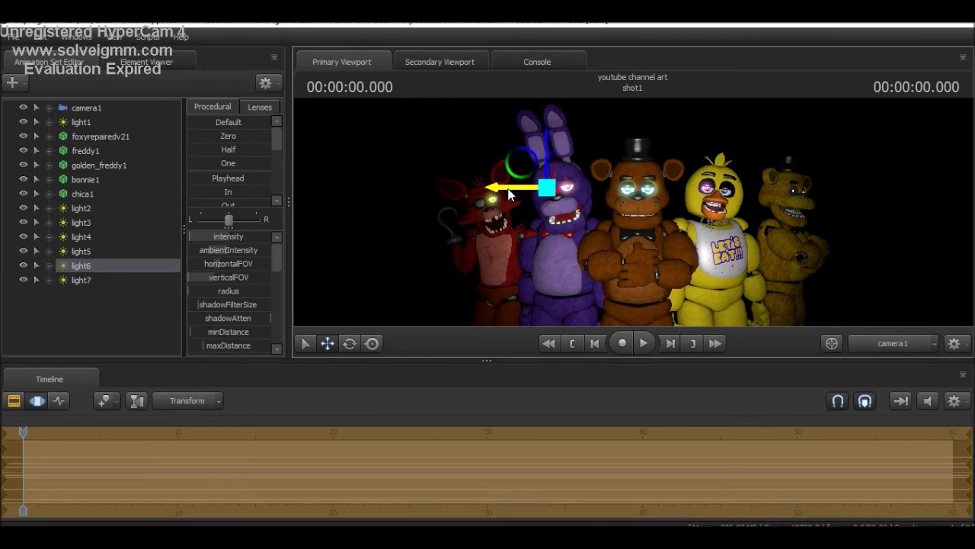
{"action": "left_click", "coordinate": [832, 343]}
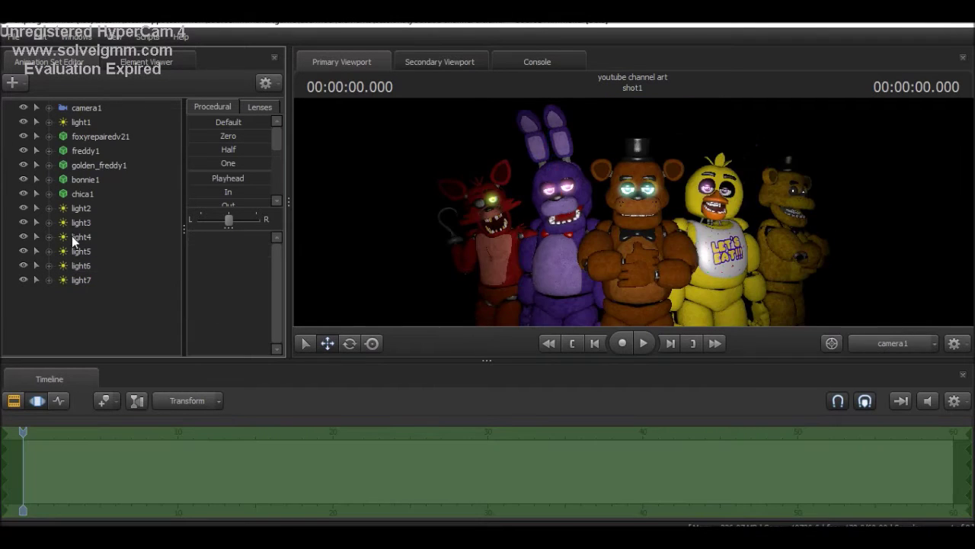
Look through light4 and raise its color_red and color_green levels for a warmer yellow glow on Foxy's eye.
{"action": "left_click_drag", "start_coordinate": [81, 236], "coordinate": [380, 262]}
{"action": "scroll", "coordinate": [247, 291], "scroll_direction": "down", "scroll_amount": 2}
{"action": "left_click", "coordinate": [247, 291]}
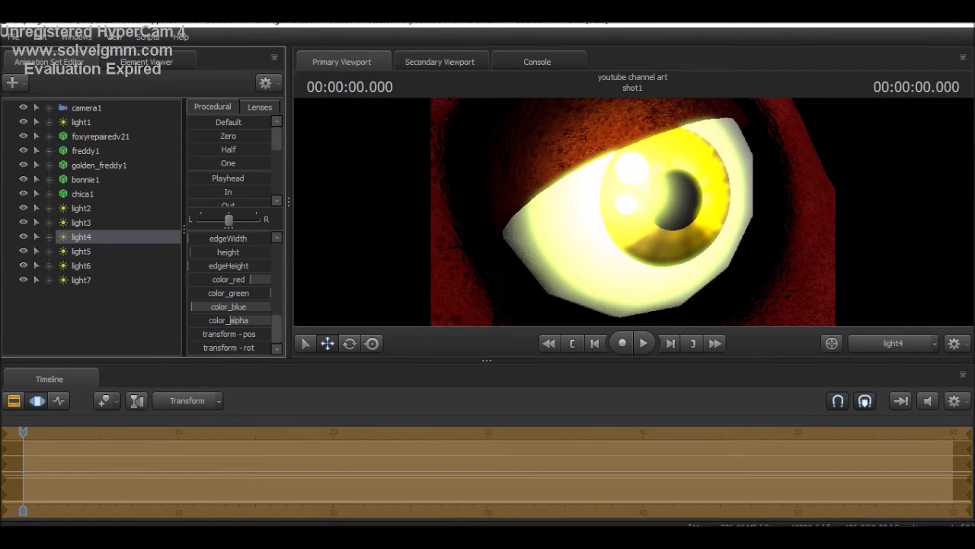
{"action": "left_click", "coordinate": [832, 343]}
Rotate light7 to center its beam on Chica's eye in the camera1 view and fine-tune its intensity and color_red.
{"action": "left_click_drag", "start_coordinate": [81, 280], "coordinate": [625, 253]}
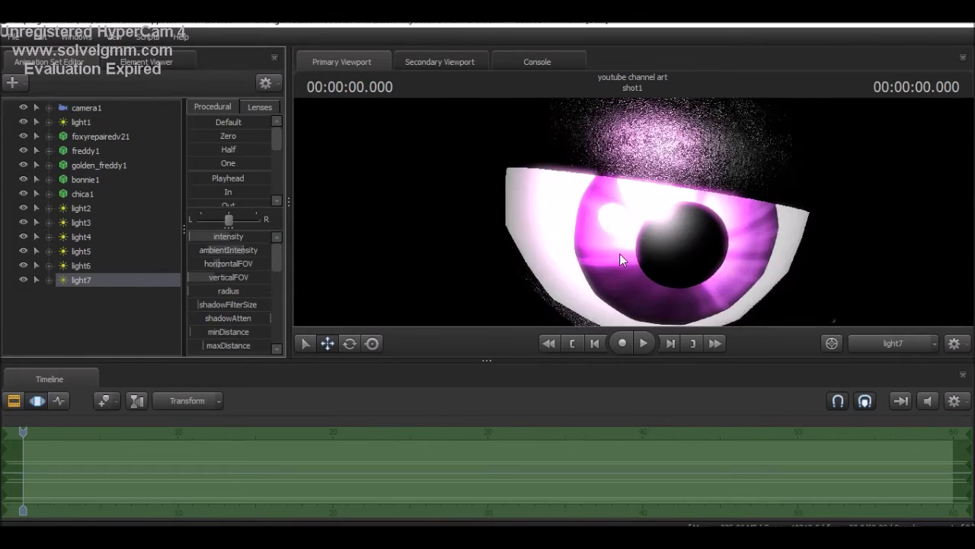
{"action": "left_click", "coordinate": [832, 343]}
{"action": "left_click_drag", "start_coordinate": [81, 279], "coordinate": [701, 232]}
{"action": "left_click", "coordinate": [905, 344]}
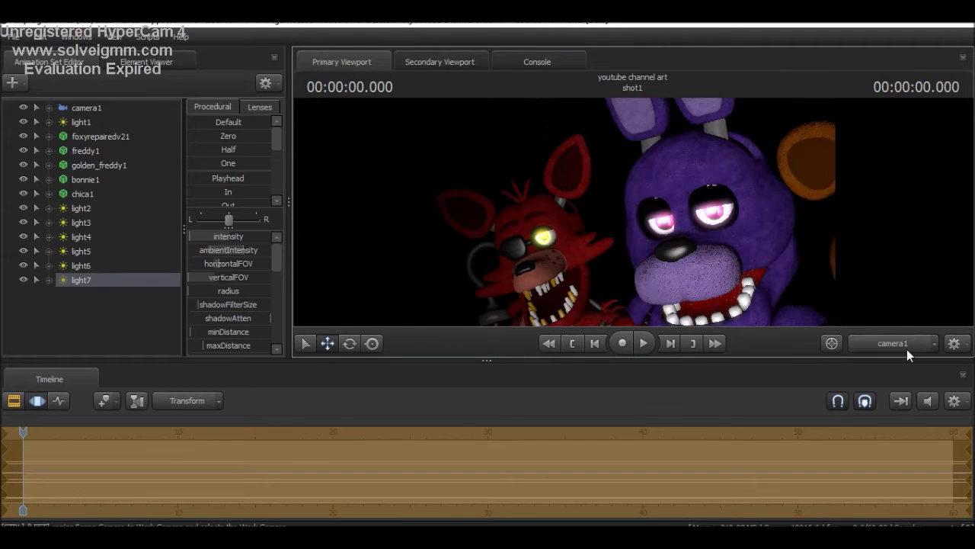
{"action": "key", "text": "e"}
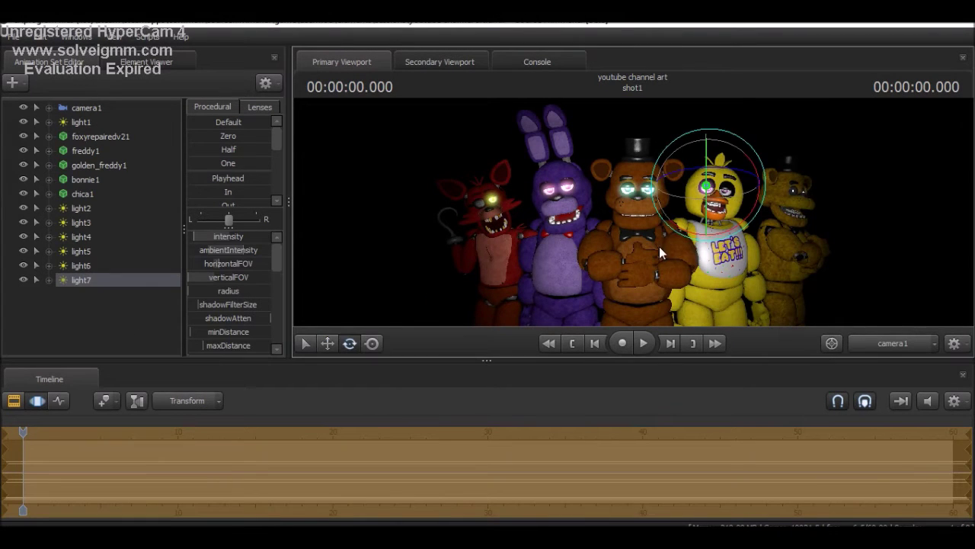
{"action": "left_click_drag", "start_coordinate": [723, 167], "coordinate": [690, 172]}
{"action": "scroll", "coordinate": [217, 279], "scroll_direction": "down", "scroll_amount": 4}
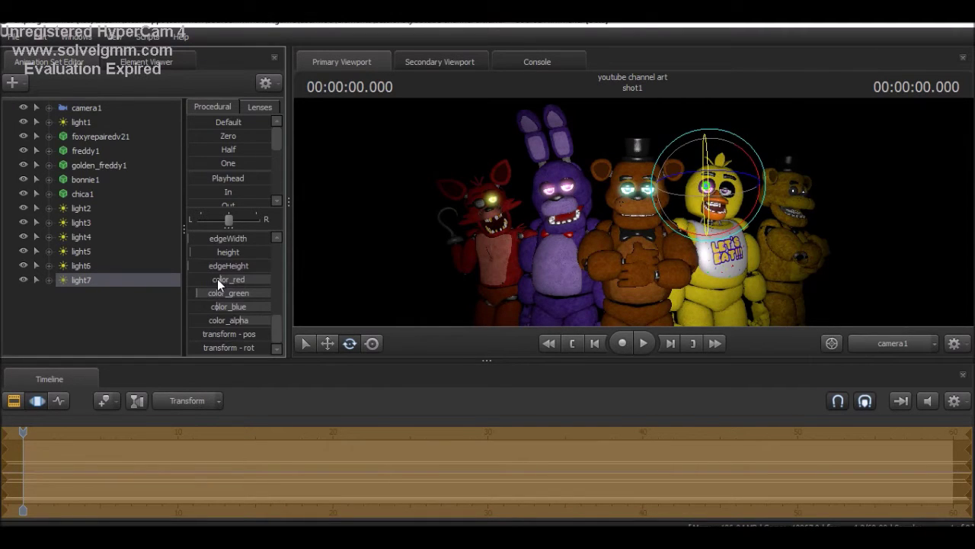
{"action": "left_click", "coordinate": [304, 343]}
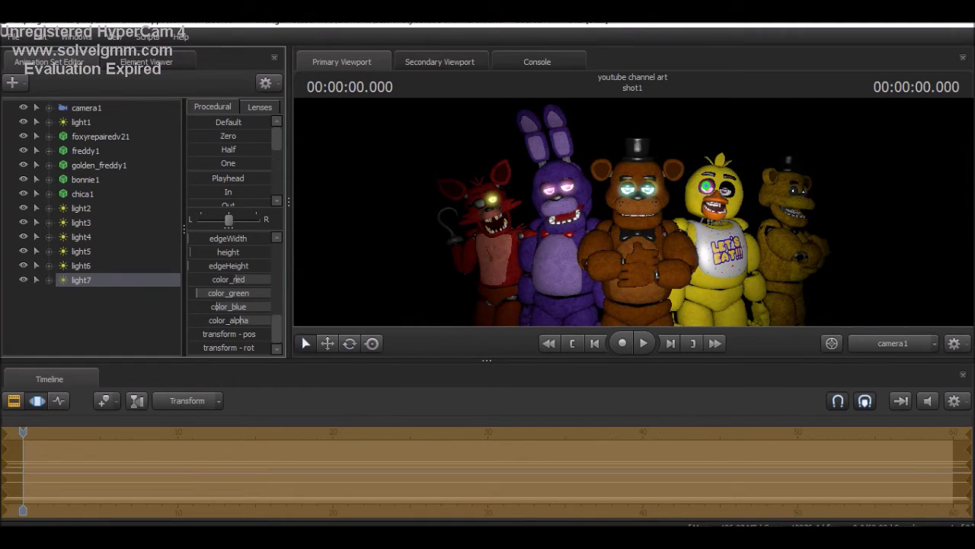
{"action": "scroll", "coordinate": [228, 290], "scroll_direction": "up", "scroll_amount": 4}
Create a new light, light8, and move and rotate it to light Chica's other eye with a matching pink glow.
{"action": "right_click", "coordinate": [113, 280]}
{"action": "left_click", "coordinate": [148, 298]}
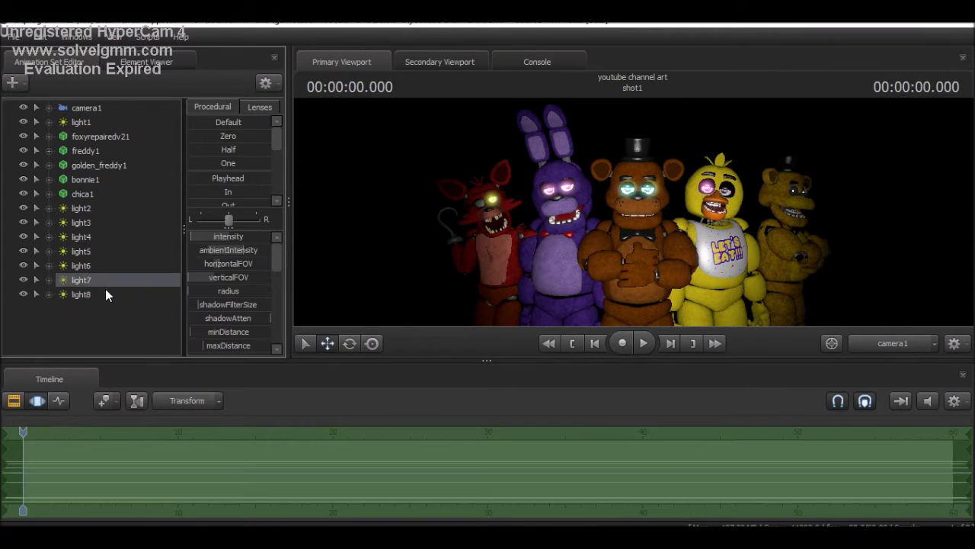
{"action": "left_click", "coordinate": [122, 295]}
{"action": "double_click", "coordinate": [104, 295]}
{"action": "left_click_drag", "start_coordinate": [633, 214], "coordinate": [342, 345]}
{"action": "left_click", "coordinate": [344, 345]}
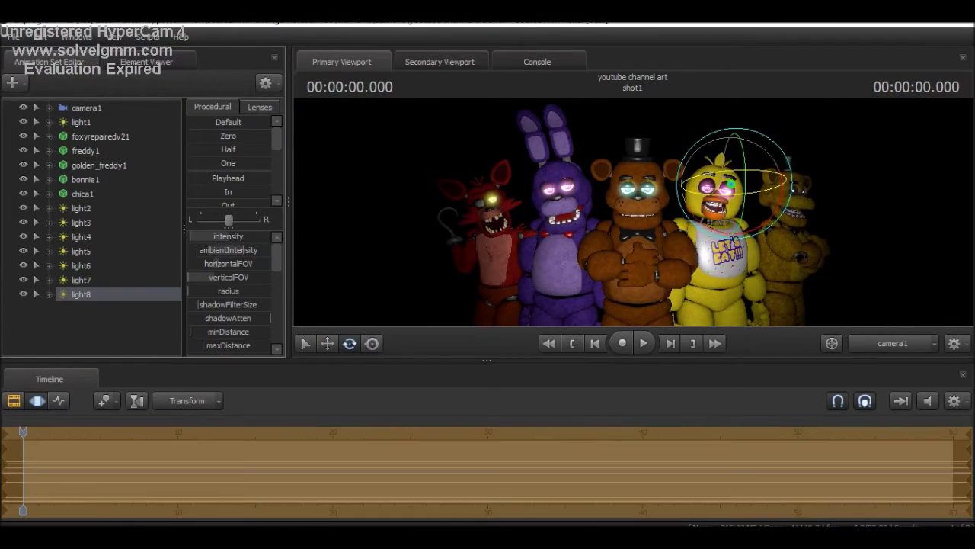
{"action": "left_click", "coordinate": [111, 316]}
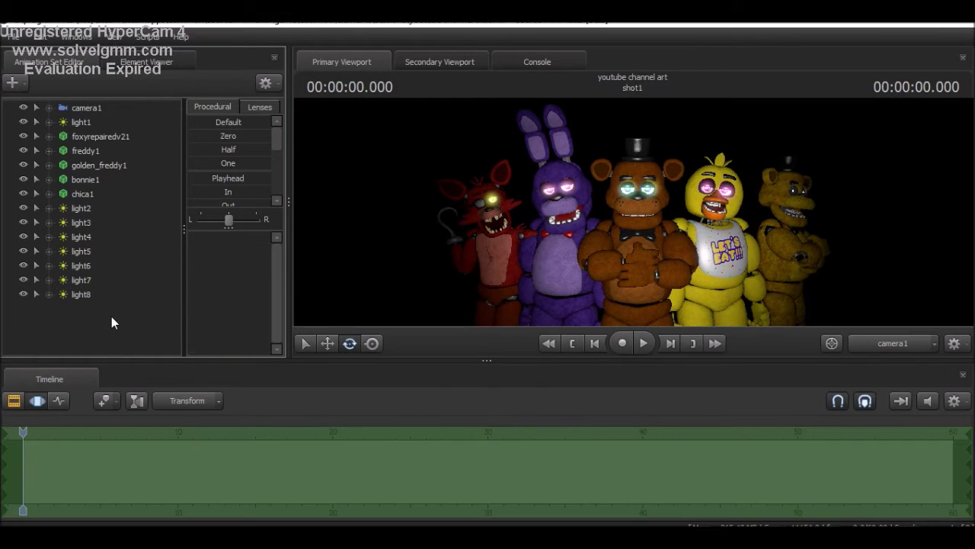
Rotate Freddy's Control_Jaw to open his mouth and show his teeth, and deselect the model.
{"action": "left_click", "coordinate": [637, 208]}
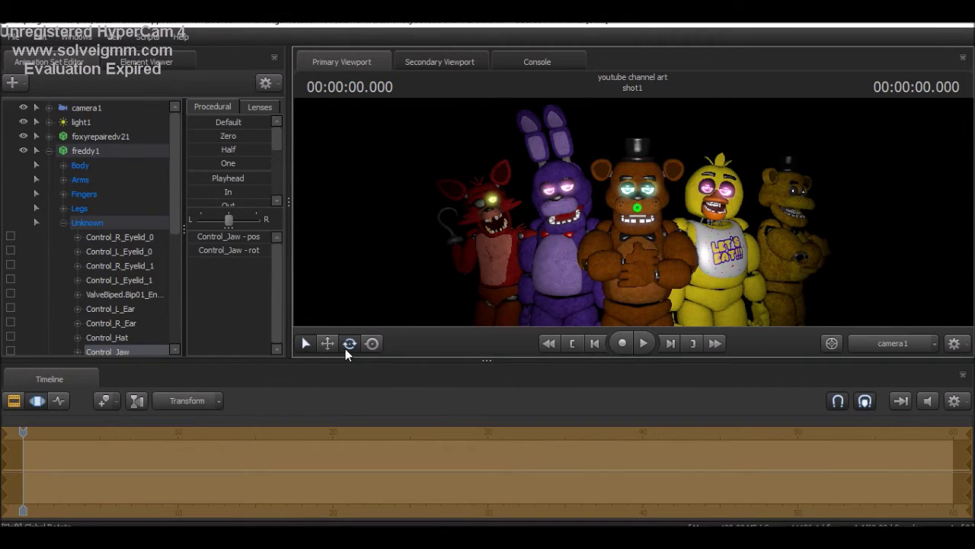
{"action": "left_click", "coordinate": [94, 341]}
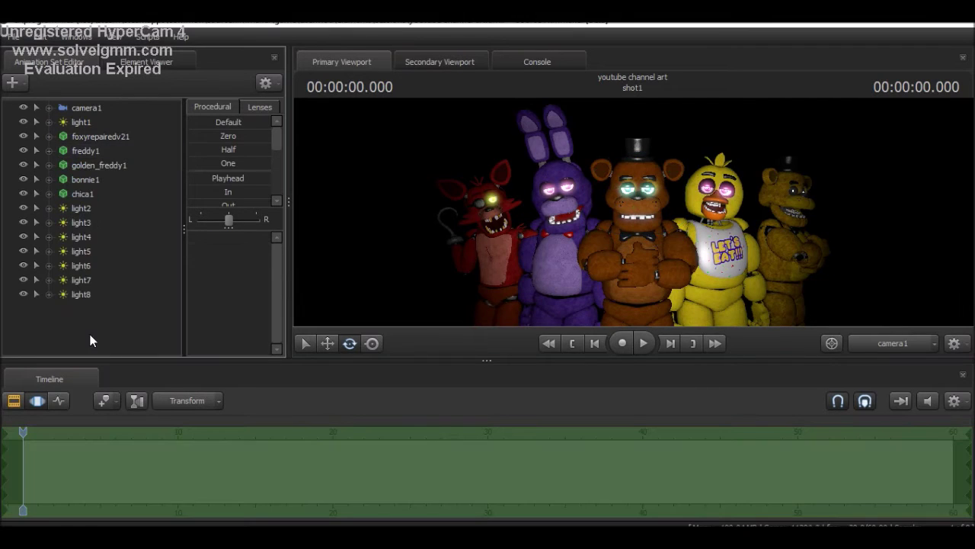
Reframe camera1 so the characters sit lower in the shot with more space above Bonnie's ears.
{"action": "left_click", "coordinate": [76, 107]}
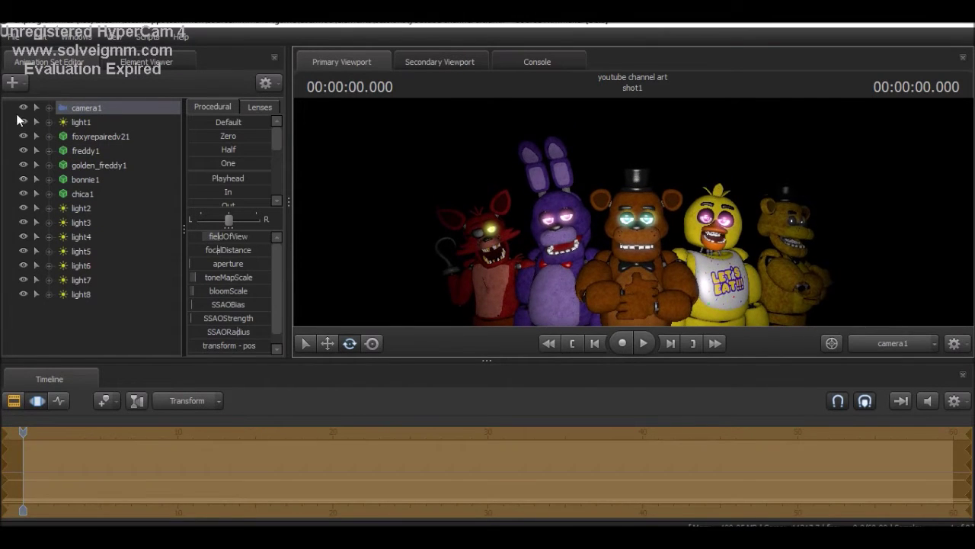
Start publishing an image to Steam and set its title to "my youtube channel art".
{"action": "left_click", "coordinate": [13, 36]}
{"action": "mouse_move", "coordinate": [31, 180]}
{"action": "mouse_move", "coordinate": [76, 193]}
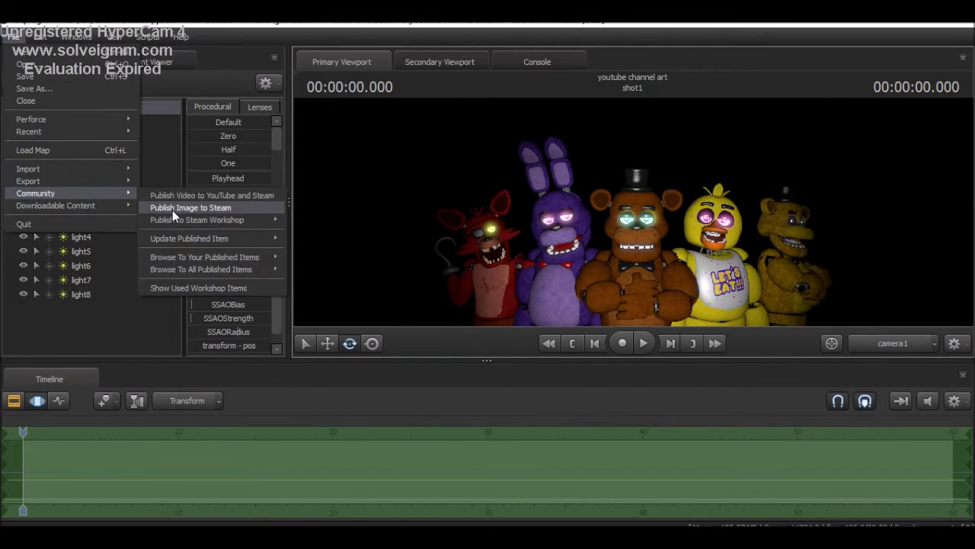
{"action": "left_click", "coordinate": [172, 207]}
{"action": "type", "text": "my youtub"}
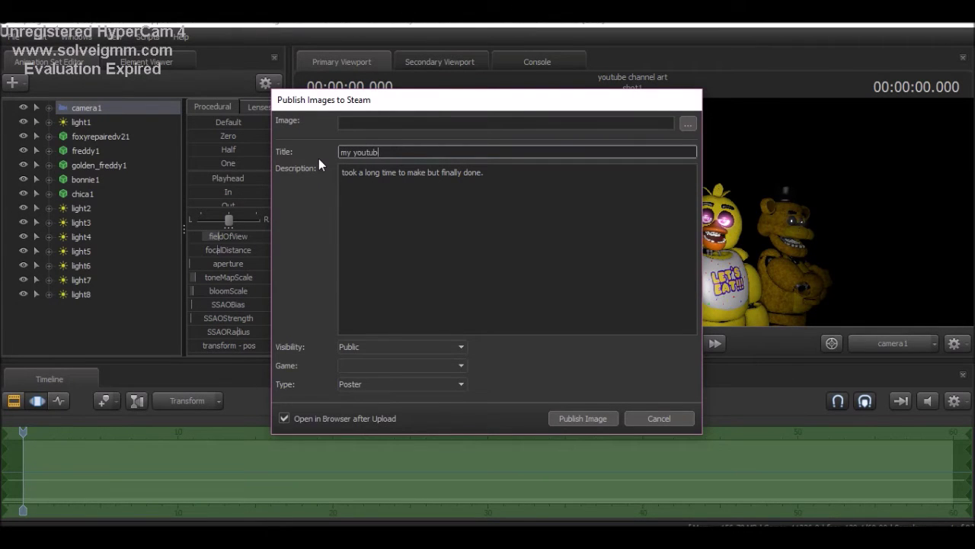
{"action": "type", "text": "e channel art"}
{"action": "left_click", "coordinate": [485, 202]}
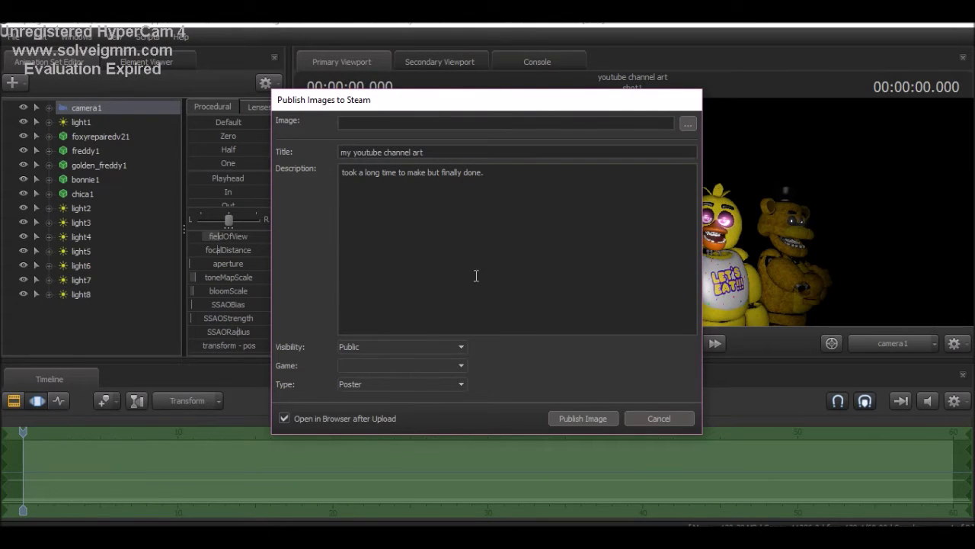
Set the game to Original IP for the Steam image and try to publish it.
{"action": "left_click", "coordinate": [402, 365]}
{"action": "scroll", "coordinate": [413, 448], "scroll_direction": "down", "scroll_amount": 2}
{"action": "scroll", "coordinate": [409, 431], "scroll_direction": "down", "scroll_amount": 2}
{"action": "scroll", "coordinate": [405, 412], "scroll_direction": "up", "scroll_amount": 5}
{"action": "scroll", "coordinate": [427, 420], "scroll_direction": "down", "scroll_amount": 7}
{"action": "scroll", "coordinate": [400, 430], "scroll_direction": "up", "scroll_amount": 6}
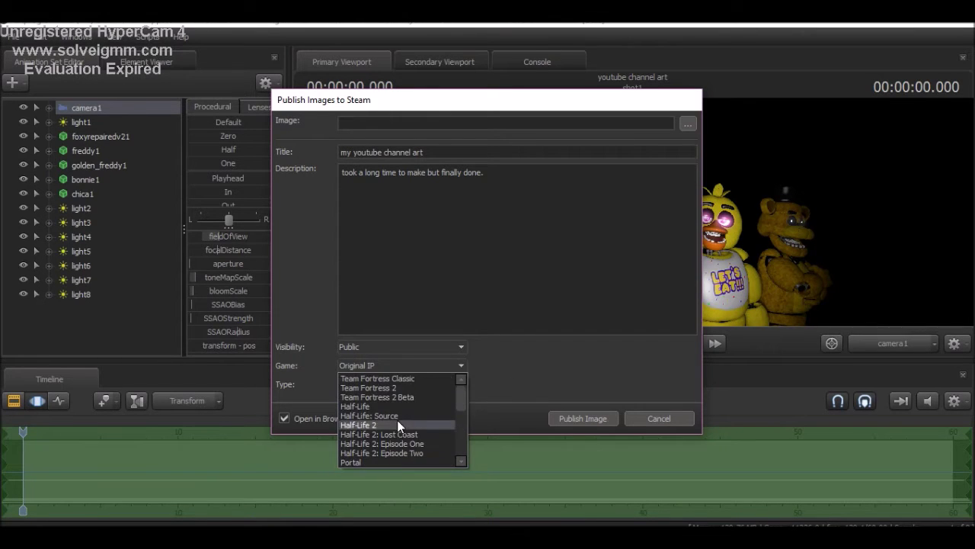
{"action": "key", "text": "Escape"}
{"action": "left_click", "coordinate": [562, 418]}
{"action": "left_click", "coordinate": [488, 280]}
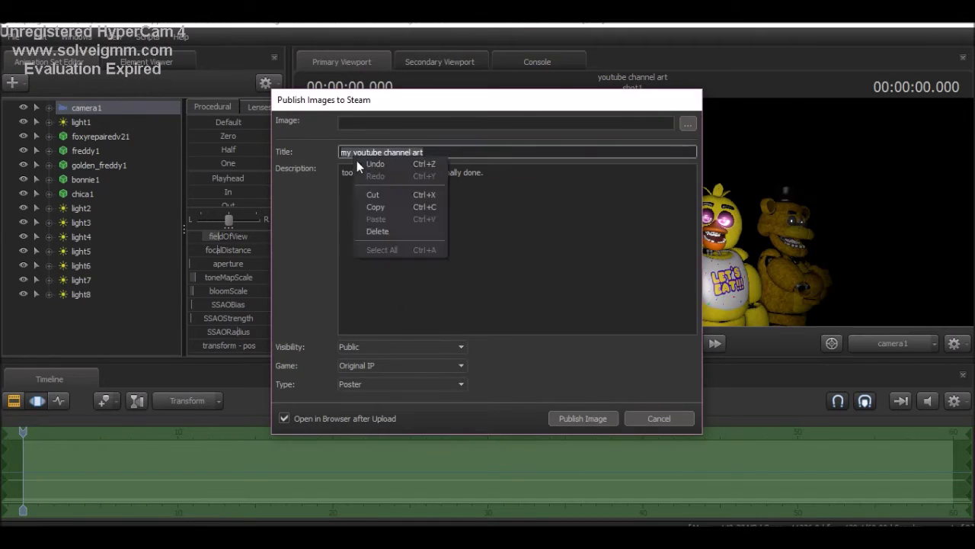
Leave the Steam publishing and try to export the viewport image under the copied title "my youtube channel art".
{"action": "left_click", "coordinate": [659, 418]}
{"action": "left_click", "coordinate": [13, 36]}
{"action": "mouse_move", "coordinate": [70, 181]}
{"action": "left_click", "coordinate": [189, 205]}
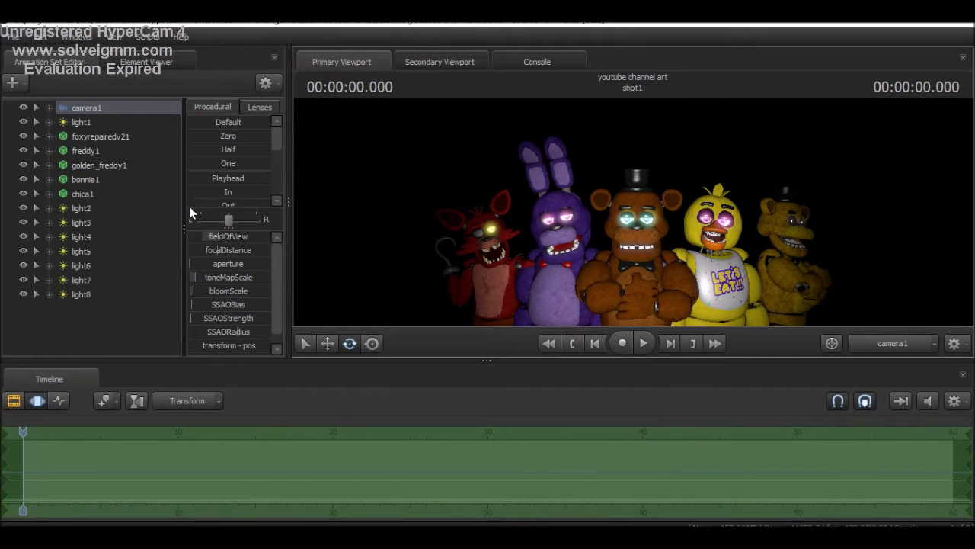
{"action": "right_click", "coordinate": [359, 387]}
{"action": "left_click", "coordinate": [679, 381]}
Look in the SourceFilmmaker game folder for the exported image to publish to Steam.
{"action": "left_click", "coordinate": [13, 36]}
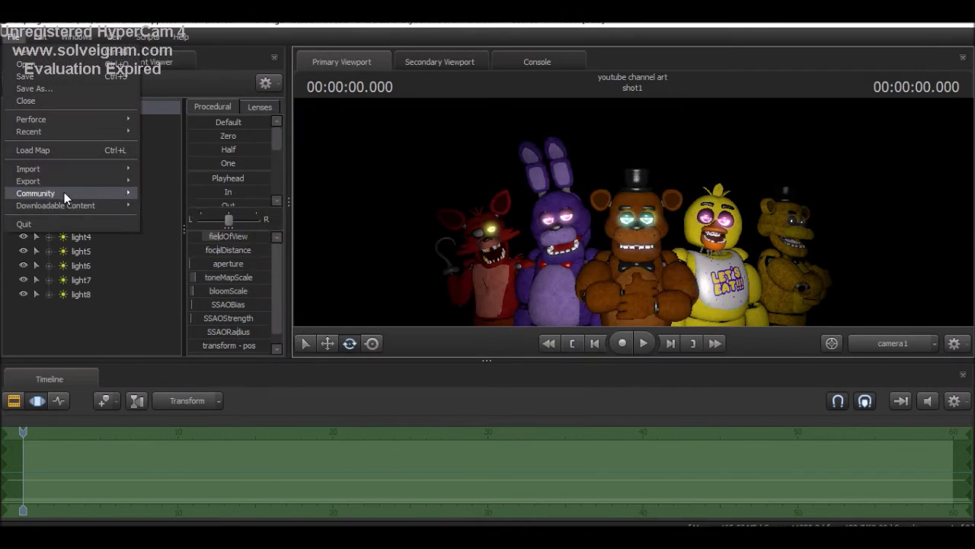
{"action": "left_click", "coordinate": [156, 206]}
{"action": "double_click", "coordinate": [627, 198]}
{"action": "double_click", "coordinate": [466, 201]}
{"action": "double_click", "coordinate": [377, 162]}
{"action": "double_click", "coordinate": [377, 162]}
{"action": "double_click", "coordinate": [373, 174]}
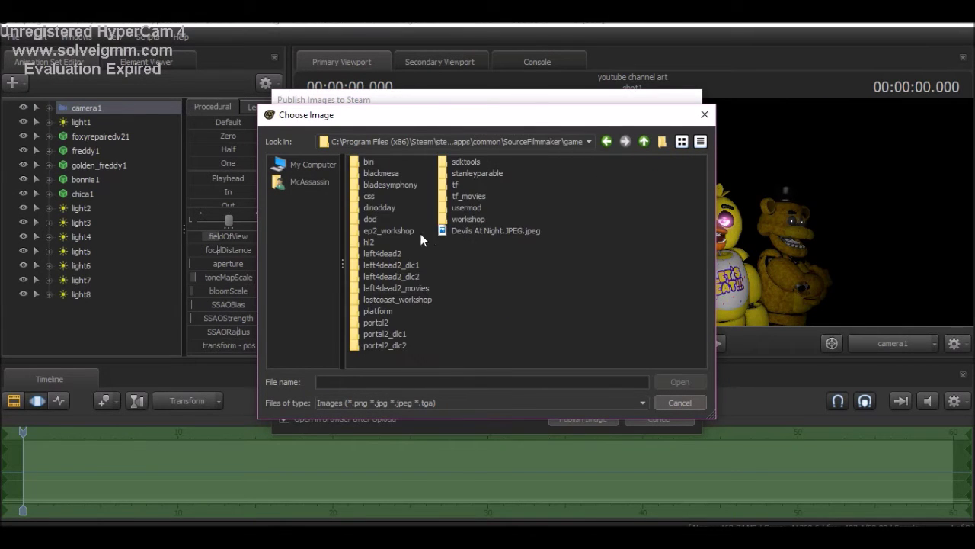
Try choosing the image by the file name "my youtube channel art", check the sdktools\photoshop folder, and cancel publishing.
{"action": "left_click", "coordinate": [403, 381]}
{"action": "type", "text": "my youtube channel art"}
{"action": "key", "text": "Tab"}
{"action": "left_click", "coordinate": [423, 266]}
{"action": "double_click", "coordinate": [374, 185]}
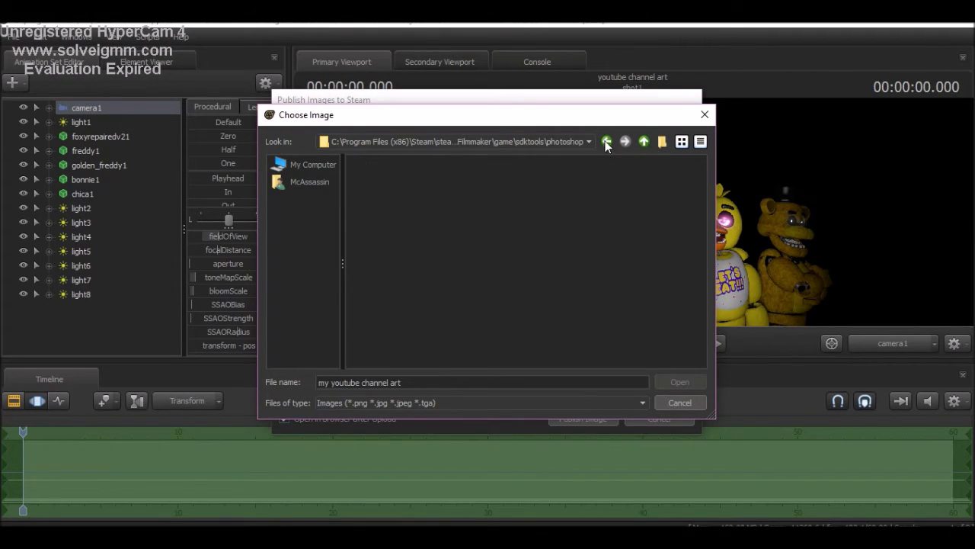
{"action": "left_click", "coordinate": [606, 141]}
{"action": "double_click", "coordinate": [466, 162]}
{"action": "key", "text": "Escape"}
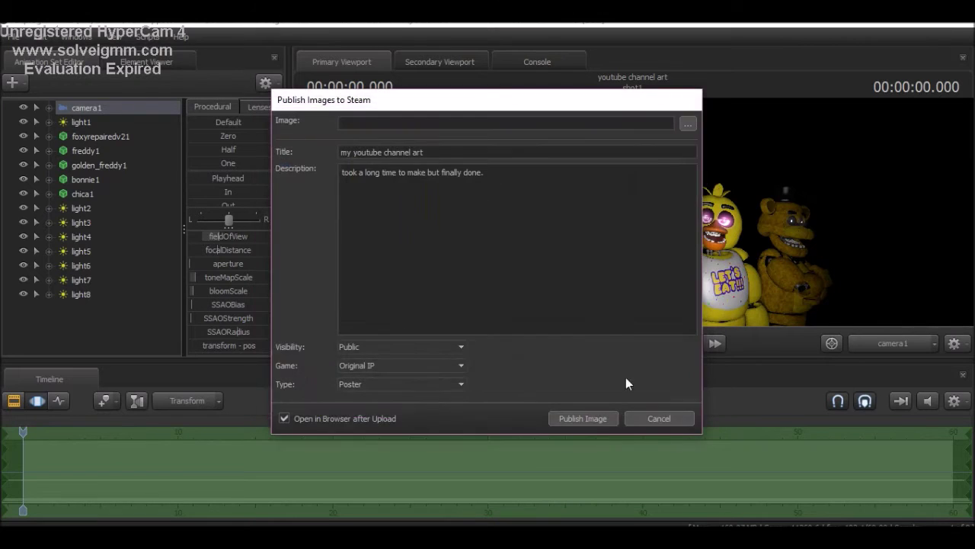
{"action": "key", "text": "Escape"}
Save the session as youtube channel art.dmx in the sessions folder.
{"action": "key", "text": "ctrl+shift+s"}
{"action": "left_click", "coordinate": [427, 402]}
{"action": "left_click", "coordinate": [415, 419]}
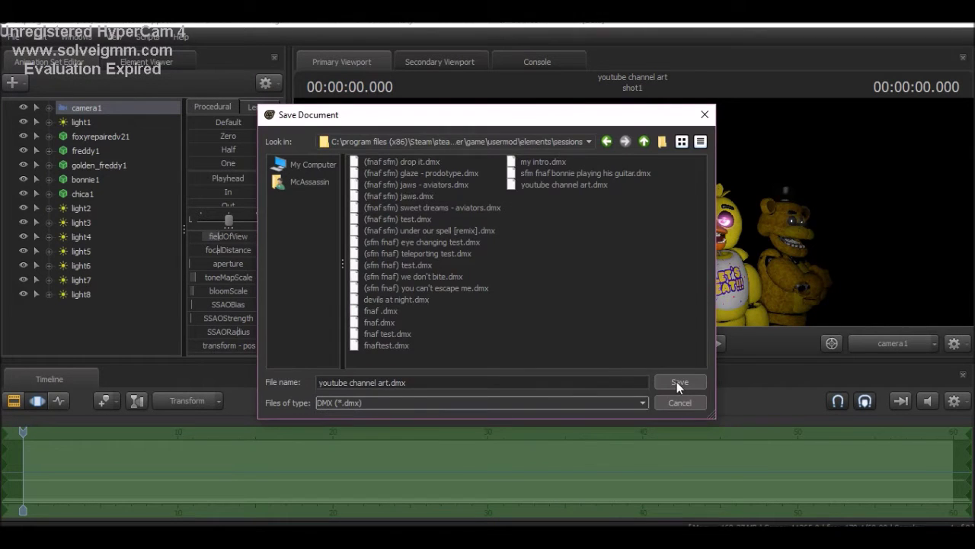
{"action": "left_click", "coordinate": [676, 382]}
Try to export the viewport image to the Desktop under the file name "my youtube channel art".
{"action": "left_click", "coordinate": [12, 38]}
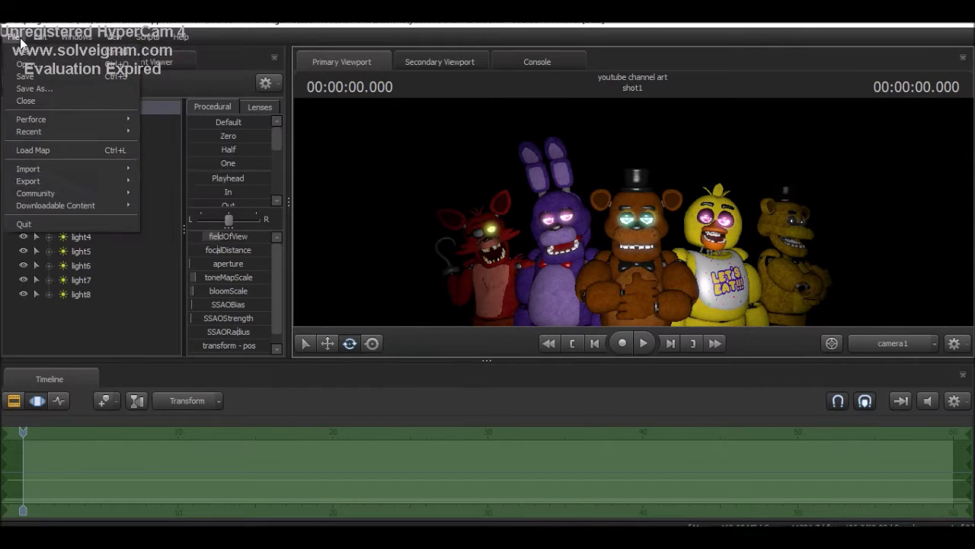
{"action": "mouse_move", "coordinate": [90, 193]}
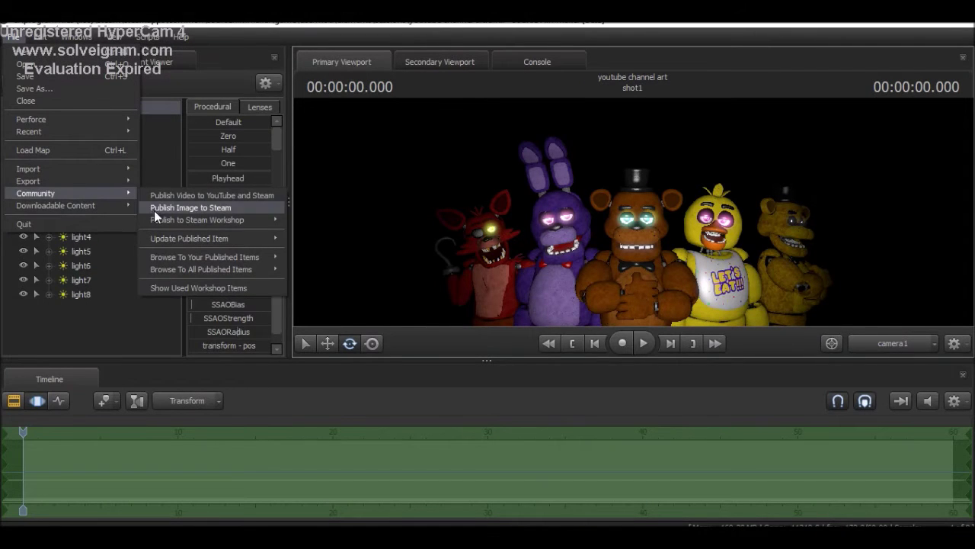
{"action": "mouse_move", "coordinate": [160, 218]}
{"action": "mouse_move", "coordinate": [30, 180]}
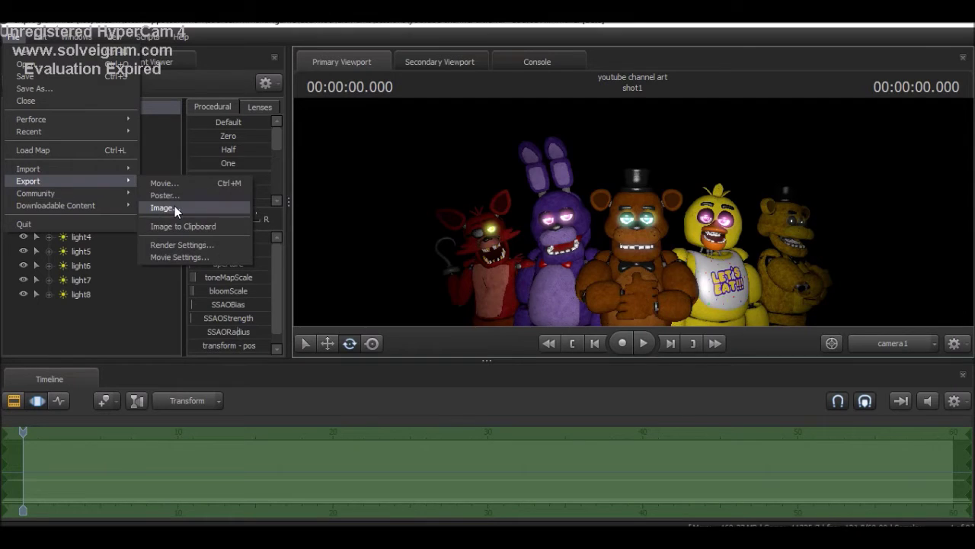
{"action": "left_click", "coordinate": [175, 206]}
{"action": "left_click", "coordinate": [312, 182]}
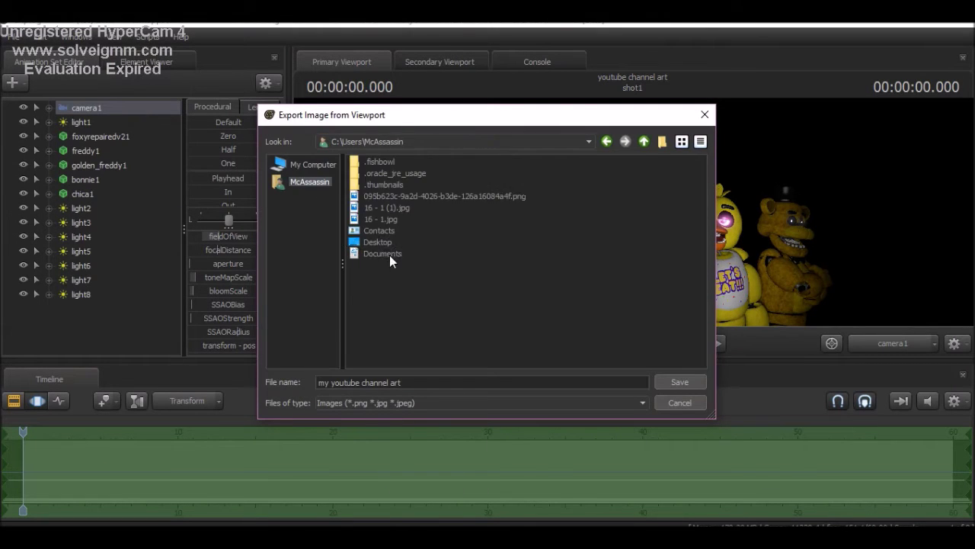
{"action": "left_click", "coordinate": [311, 164]}
{"action": "left_click", "coordinate": [320, 182]}
{"action": "double_click", "coordinate": [378, 206]}
{"action": "left_click", "coordinate": [679, 382]}
{"action": "left_click", "coordinate": [13, 35]}
{"action": "mouse_move", "coordinate": [134, 169]}
{"action": "left_click", "coordinate": [173, 169]}
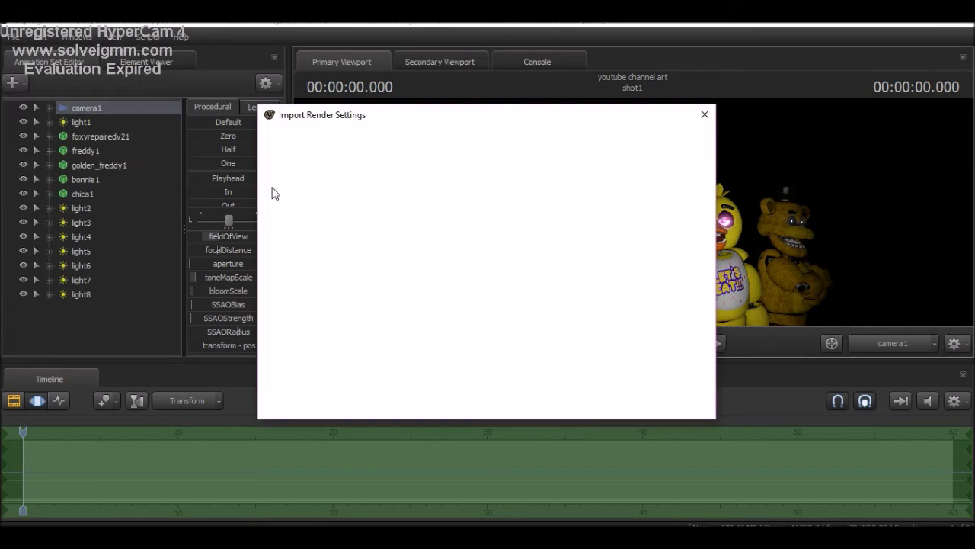
{"action": "left_click", "coordinate": [704, 114]}
Search the Desktop and the user folder for the exported image to publish to Steam, and cancel publishing.
{"action": "left_click", "coordinate": [13, 35]}
{"action": "mouse_move", "coordinate": [80, 190]}
{"action": "left_click", "coordinate": [228, 203]}
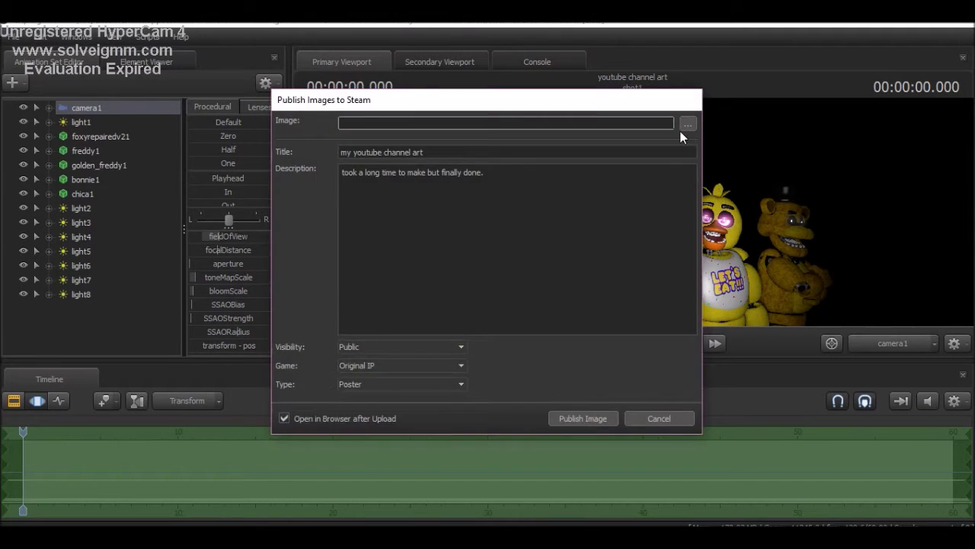
{"action": "left_click", "coordinate": [688, 123]}
{"action": "left_click", "coordinate": [305, 181]}
{"action": "double_click", "coordinate": [378, 206]}
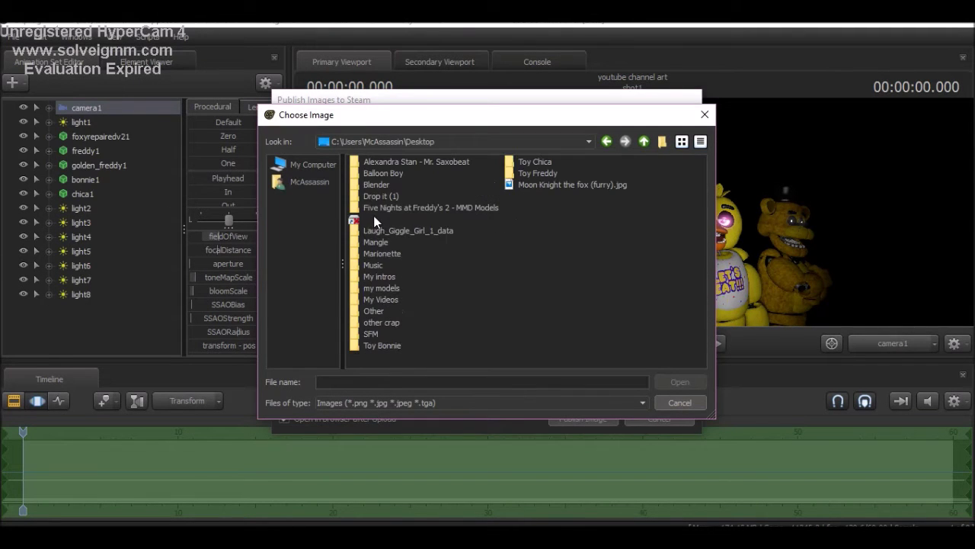
{"action": "left_click", "coordinate": [313, 183]}
{"action": "left_click", "coordinate": [317, 164]}
{"action": "key", "text": "Escape"}
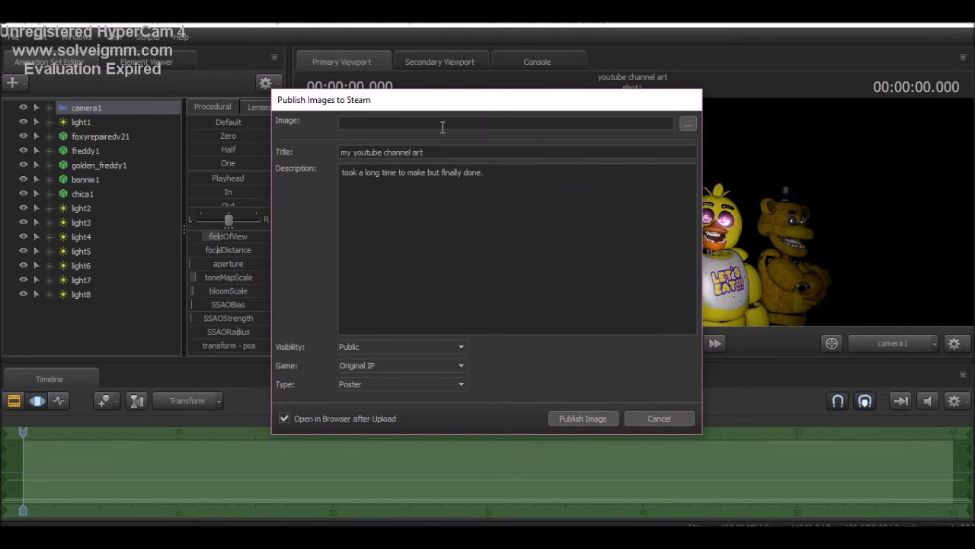
{"action": "left_click", "coordinate": [688, 123]}
{"action": "key", "text": "Escape"}
{"action": "key", "text": "Escape"}
Open the poster export settings.
{"action": "left_click", "coordinate": [13, 36]}
{"action": "mouse_move", "coordinate": [87, 119]}
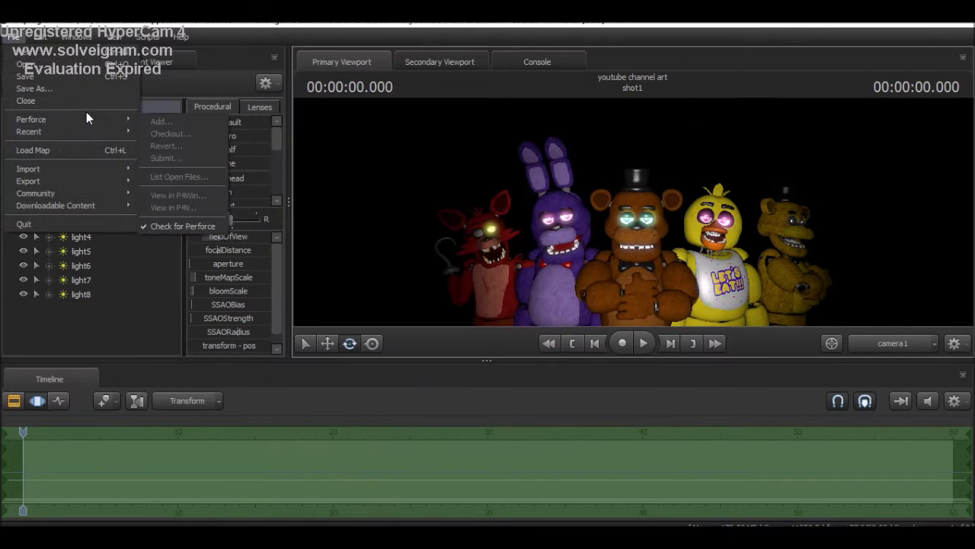
{"action": "left_click", "coordinate": [217, 209]}
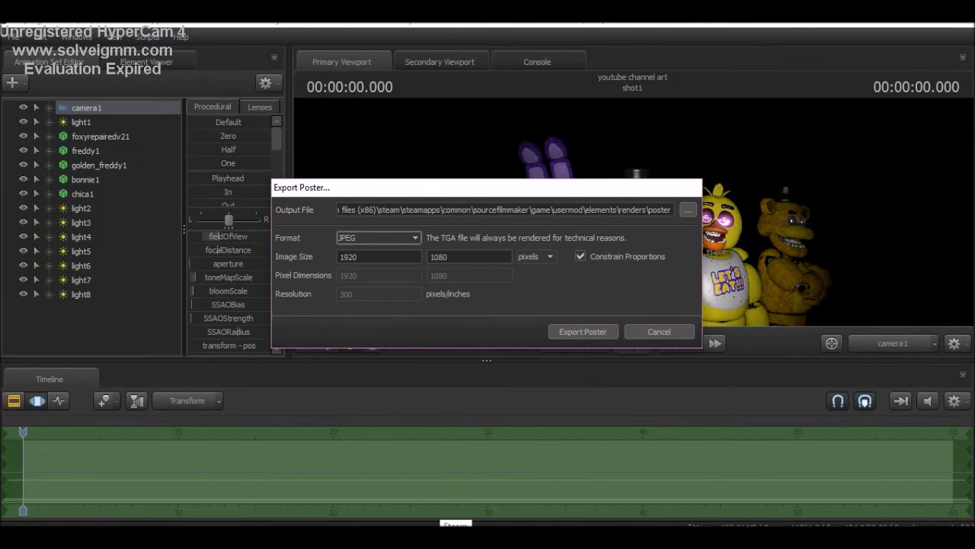
Find the earlier image Devils At Night.JPEG.jpeg in the SourceFilmmaker game folder with File Explorer and view it.
{"action": "key", "text": "super+e"}
{"action": "left_click", "coordinate": [533, 331]}
{"action": "double_click", "coordinate": [654, 275]}
{"action": "double_click", "coordinate": [633, 241]}
{"action": "double_click", "coordinate": [644, 342]}
{"action": "double_click", "coordinate": [647, 169]}
{"action": "double_click", "coordinate": [644, 170]}
{"action": "double_click", "coordinate": [635, 188]}
{"action": "scroll", "coordinate": [709, 293], "scroll_direction": "down", "scroll_amount": 5}
{"action": "double_click", "coordinate": [707, 289]}
{"action": "key", "text": "alt+F4"}
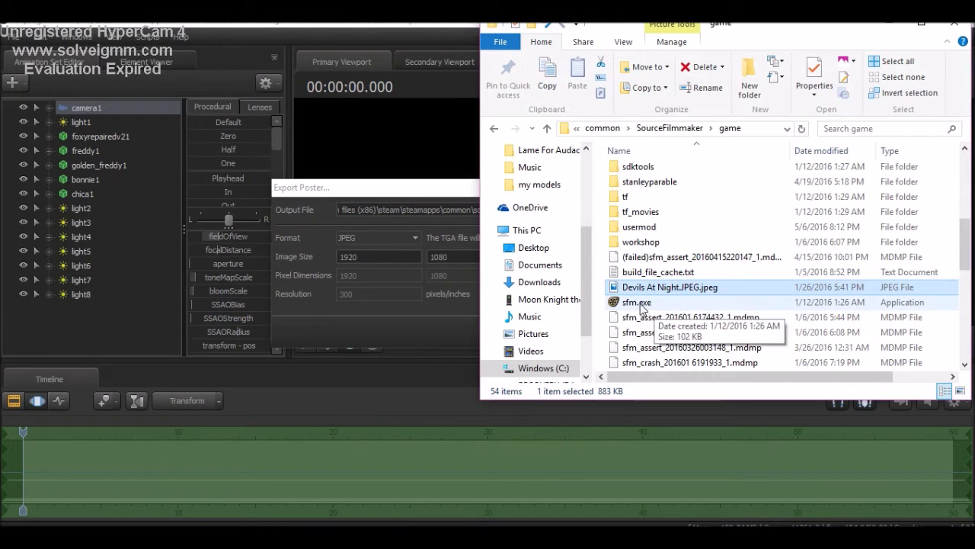
Export the poster as a JPEG with an image width of 2048 pixels, close File Explorer and deselect camera1.
{"action": "left_click", "coordinate": [387, 259]}
{"action": "left_click_drag", "start_coordinate": [387, 259], "coordinate": [332, 266]}
{"action": "type", "text": "2048"}
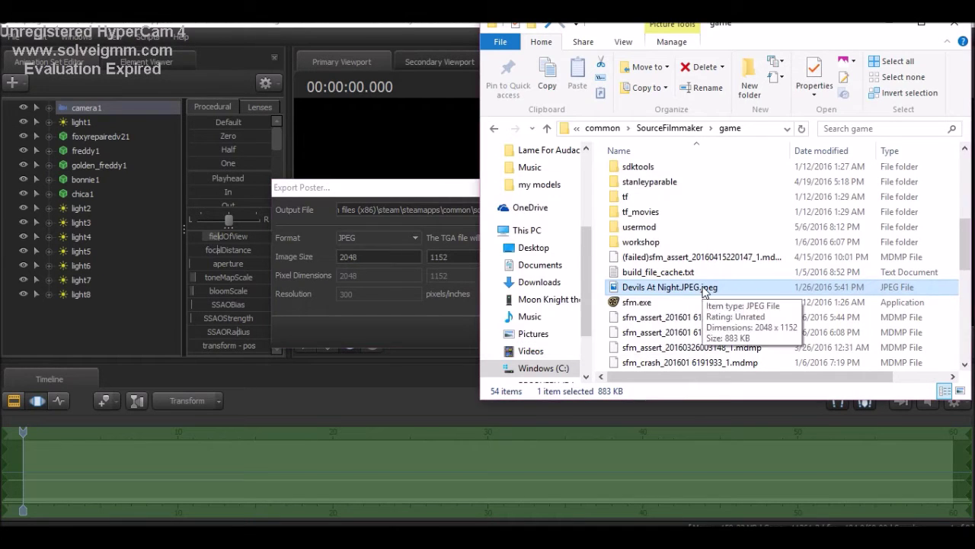
{"action": "left_click", "coordinate": [583, 331]}
{"action": "left_click", "coordinate": [950, 29]}
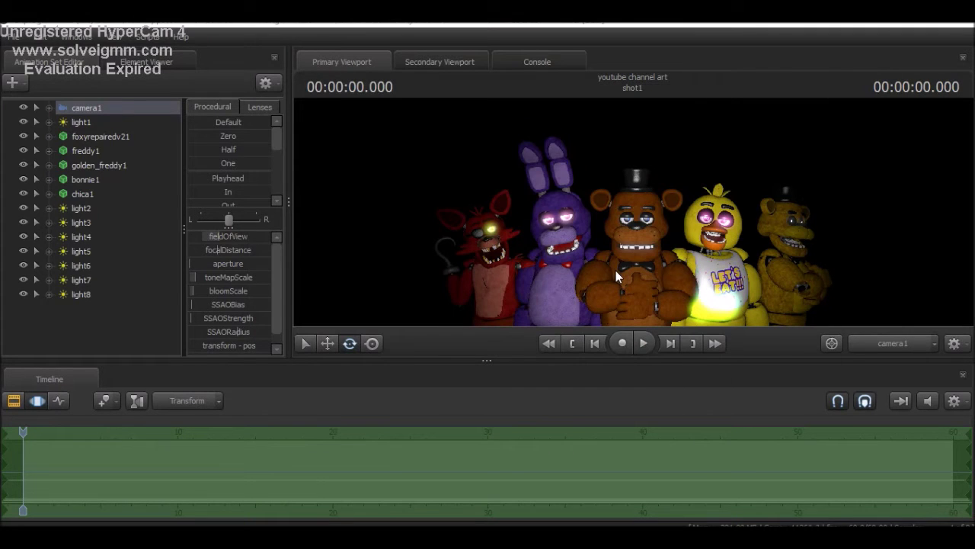
{"action": "left_click", "coordinate": [72, 345]}
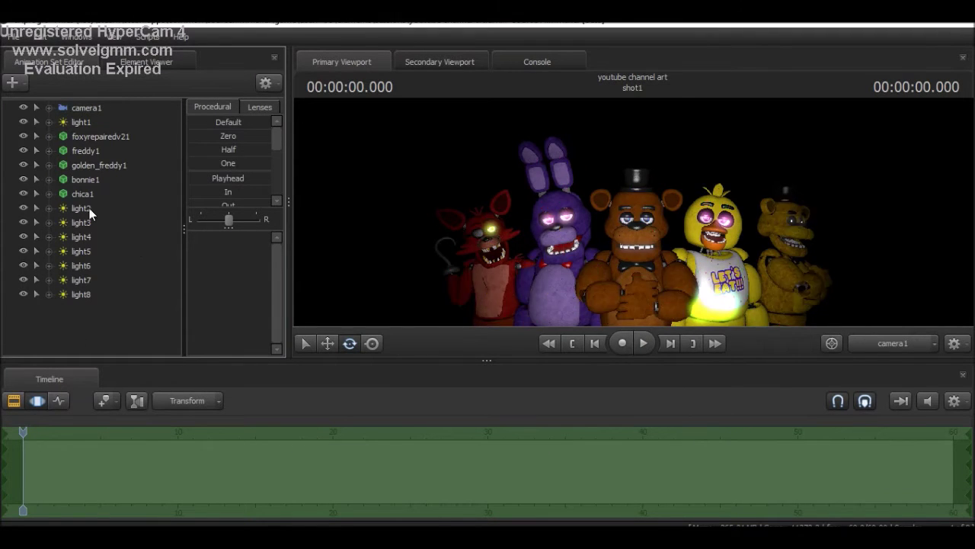
Look through the SourceFilmmaker game folder and the user folder for the exported poster to publish to Steam.
{"action": "left_click", "coordinate": [13, 36]}
{"action": "mouse_move", "coordinate": [115, 191]}
{"action": "left_click", "coordinate": [165, 207]}
{"action": "double_click", "coordinate": [381, 226]}
{"action": "double_click", "coordinate": [633, 154]}
{"action": "double_click", "coordinate": [453, 196]}
{"action": "double_click", "coordinate": [381, 161]}
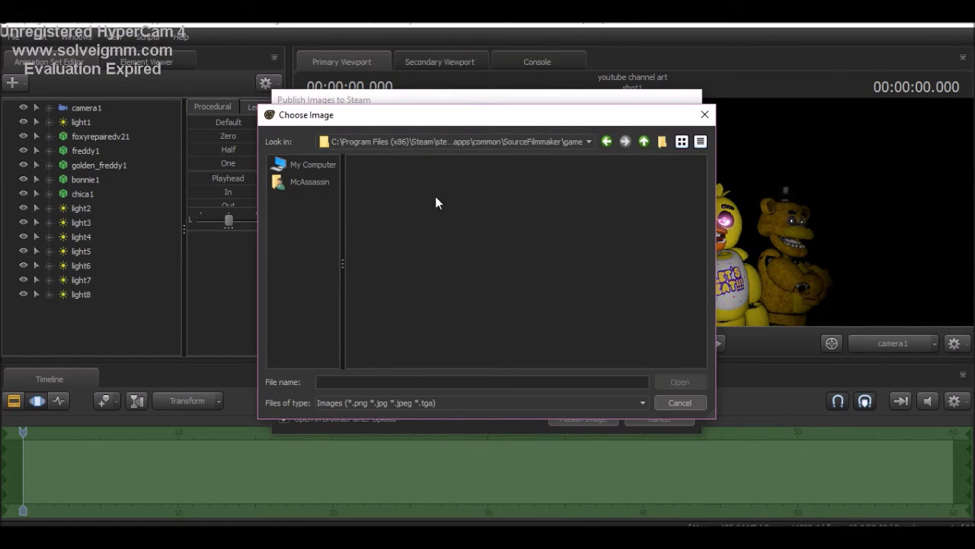
{"action": "left_click", "coordinate": [308, 181]}
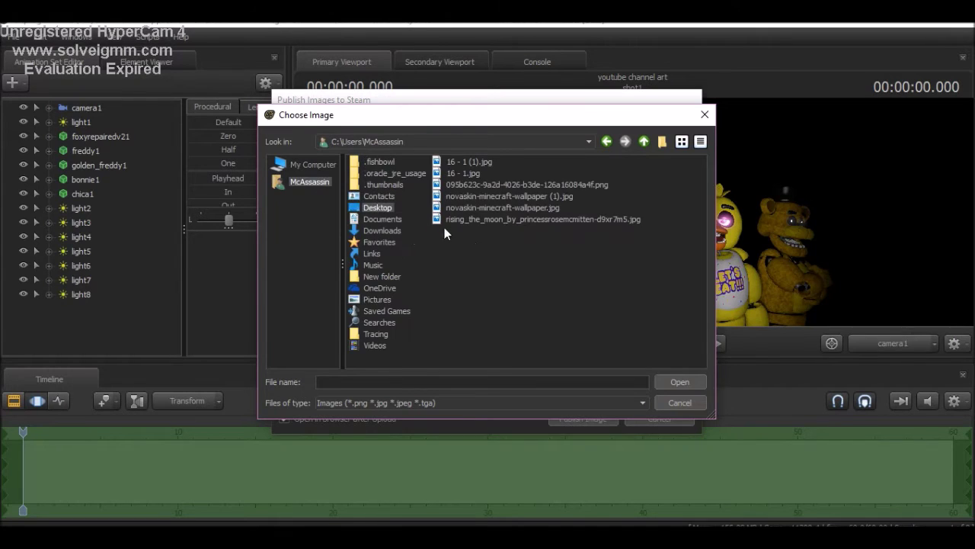
{"action": "double_click", "coordinate": [377, 168]}
{"action": "key", "text": "Escape"}
Check the recent files in File Explorer for the poster and close the Steam publishing dialog.
{"action": "key", "text": "super+e"}
{"action": "scroll", "coordinate": [675, 282], "scroll_direction": "down", "scroll_amount": 2}
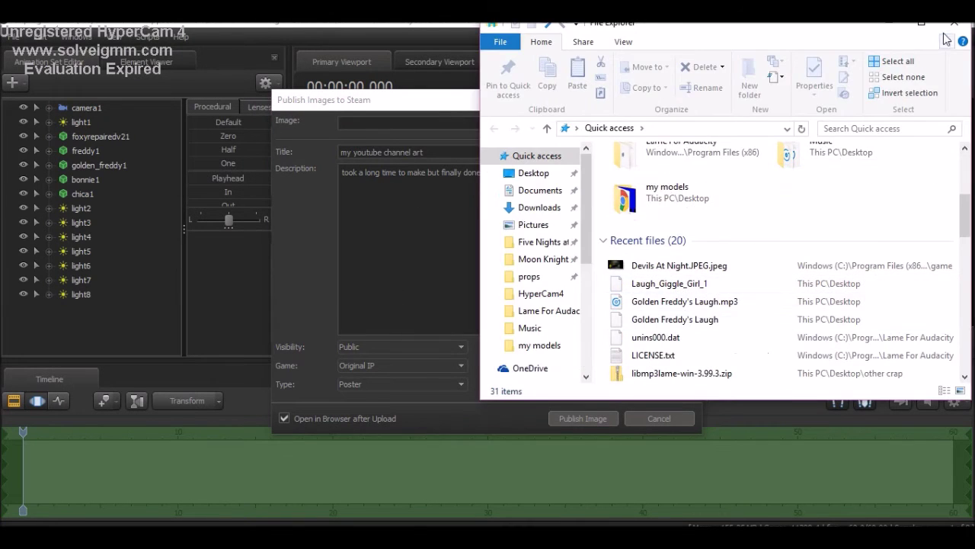
{"action": "left_click", "coordinate": [405, 373]}
{"action": "key", "text": "Escape"}
Reopen Steam image publishing and browse from the user folder to the SourceFilmmaker game folder for "my youtube channel art".
{"action": "left_click", "coordinate": [13, 36]}
{"action": "mouse_move", "coordinate": [82, 193]}
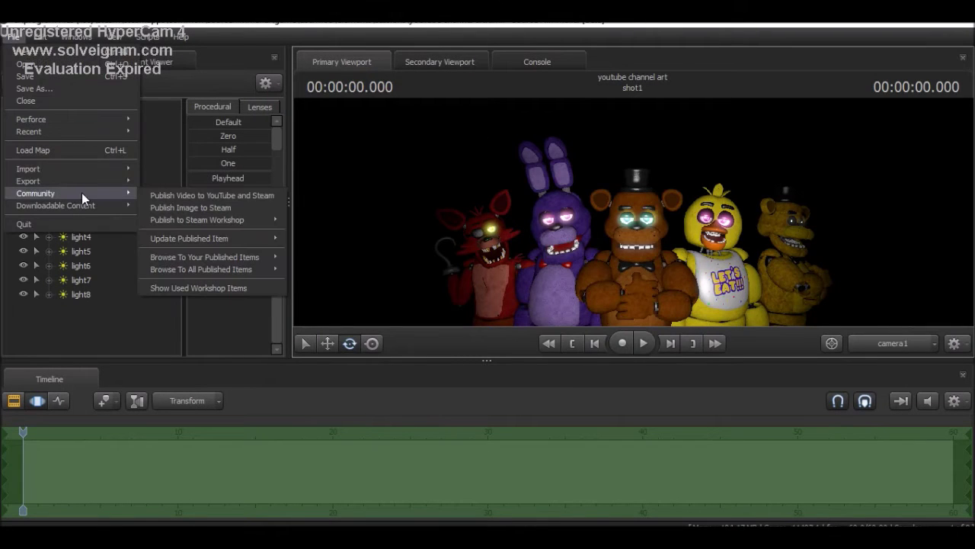
{"action": "mouse_move", "coordinate": [195, 268]}
{"action": "left_click", "coordinate": [190, 207]}
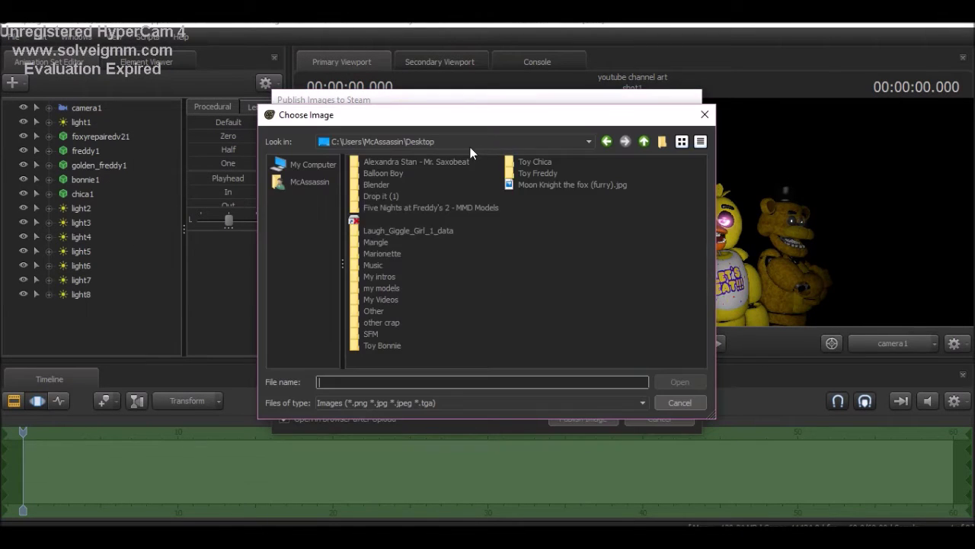
{"action": "left_click", "coordinate": [309, 182]}
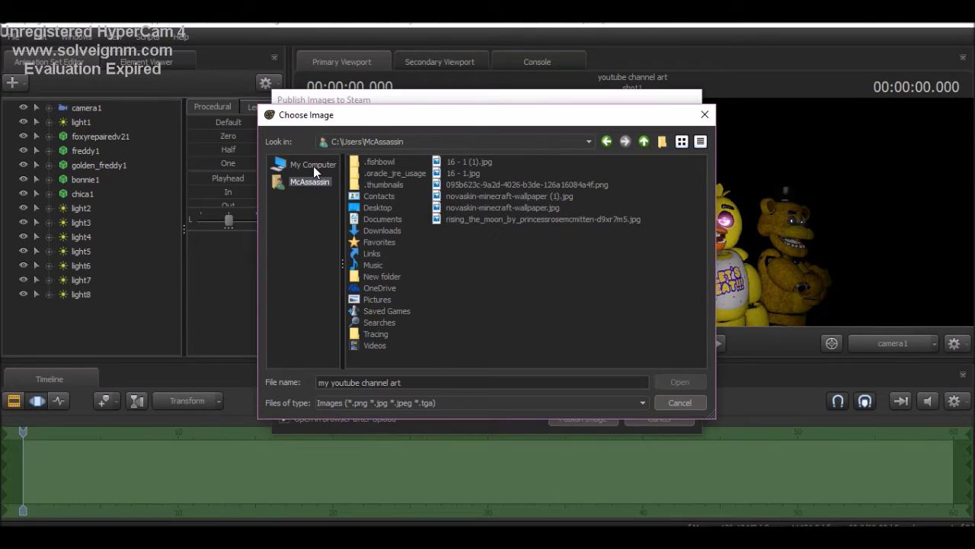
{"action": "left_click", "coordinate": [314, 168]}
{"action": "double_click", "coordinate": [381, 164]}
{"action": "double_click", "coordinate": [625, 195]}
{"action": "double_click", "coordinate": [450, 196]}
{"action": "double_click", "coordinate": [373, 164]}
{"action": "double_click", "coordinate": [418, 190]}
{"action": "double_click", "coordinate": [373, 173]}
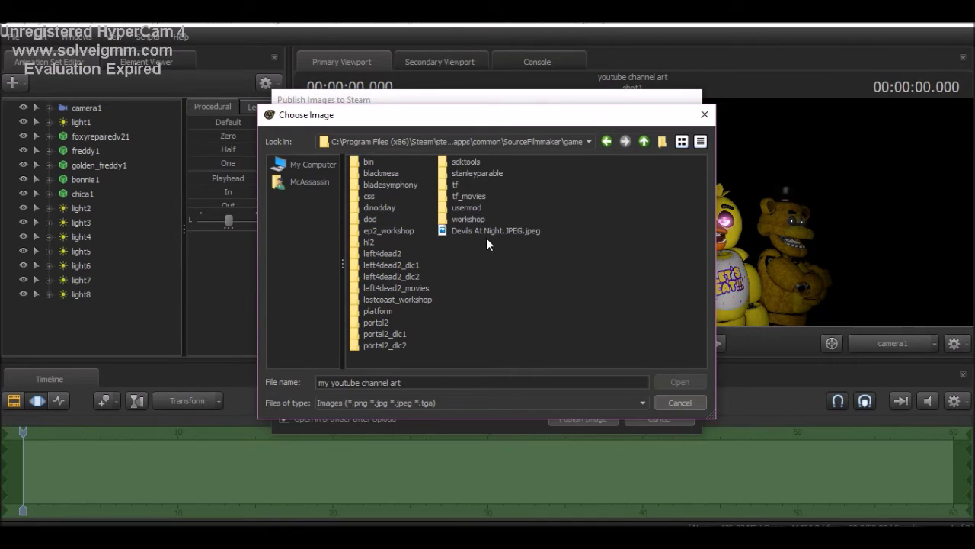
Check the workshop folder for the image and cancel the Steam publishing.
{"action": "double_click", "coordinate": [475, 218]}
{"action": "key", "text": "BackSpace"}
{"action": "key", "text": "alt+Left"}
{"action": "key", "text": "BackSpace"}
{"action": "left_click", "coordinate": [705, 115]}
{"action": "left_click", "coordinate": [657, 419]}
Try once more to export the viewport image to the Desktop.
{"action": "left_click", "coordinate": [11, 35]}
{"action": "mouse_move", "coordinate": [44, 178]}
{"action": "left_click", "coordinate": [161, 209]}
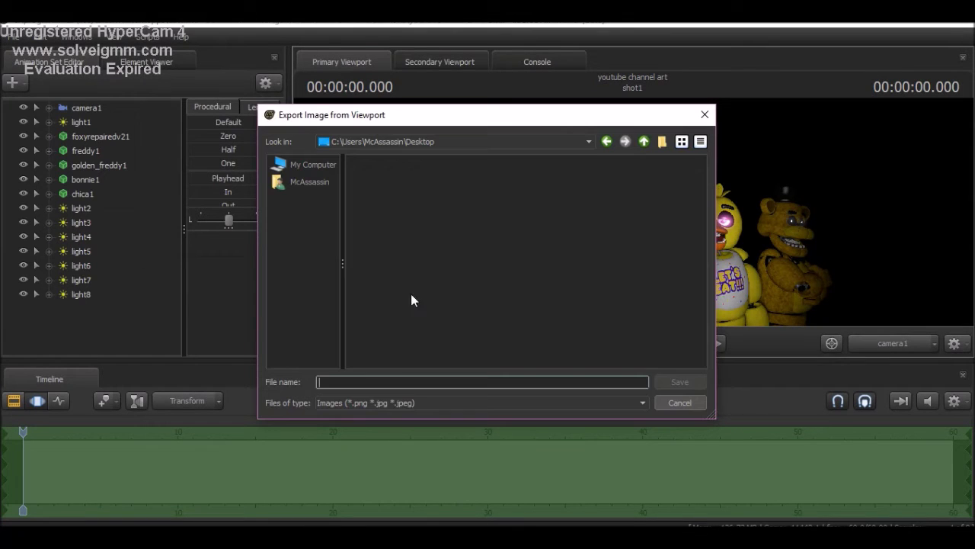
{"action": "key", "text": "Return"}
Export the framed shot as a poster again.
{"action": "left_click", "coordinate": [11, 36]}
{"action": "mouse_move", "coordinate": [44, 181]}
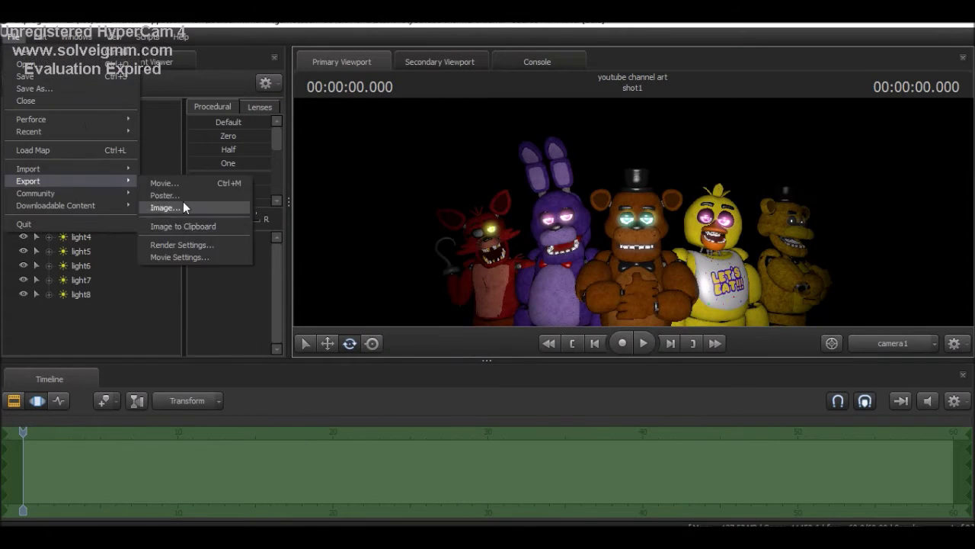
{"action": "left_click", "coordinate": [163, 193]}
{"action": "left_click", "coordinate": [583, 332]}
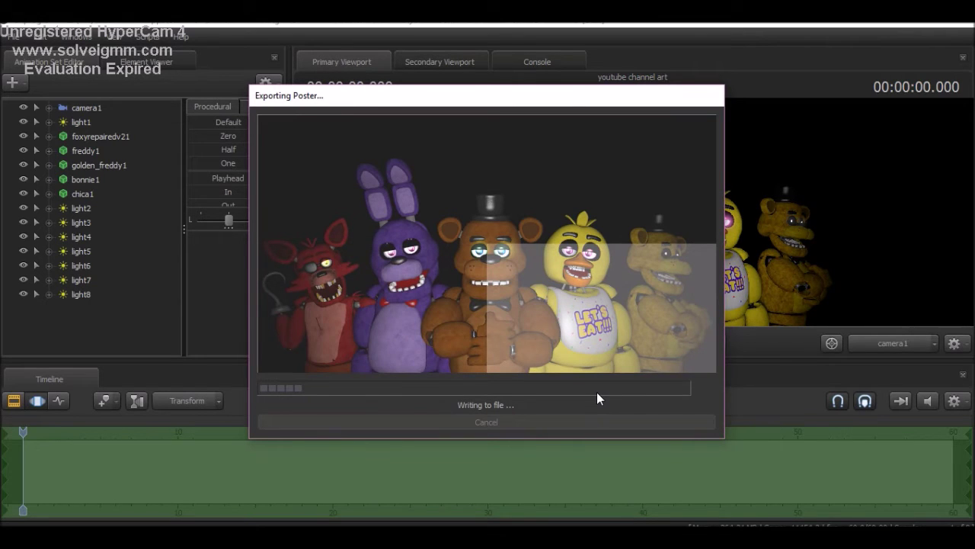
Create a new session named "youtube profole picture" with a framerate of 24.
{"action": "left_click", "coordinate": [112, 297]}
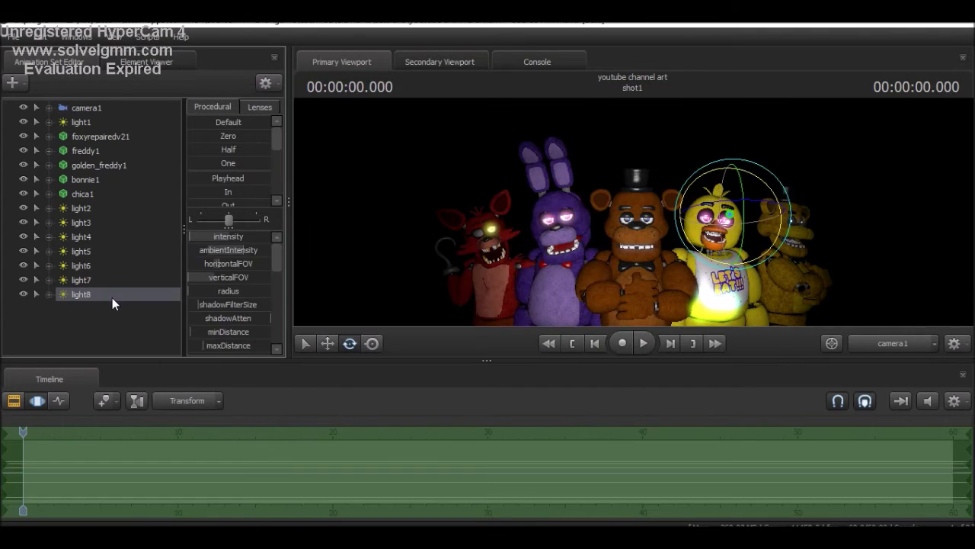
{"action": "left_click", "coordinate": [81, 208]}
{"action": "left_click", "coordinate": [11, 35]}
{"action": "left_click", "coordinate": [92, 86]}
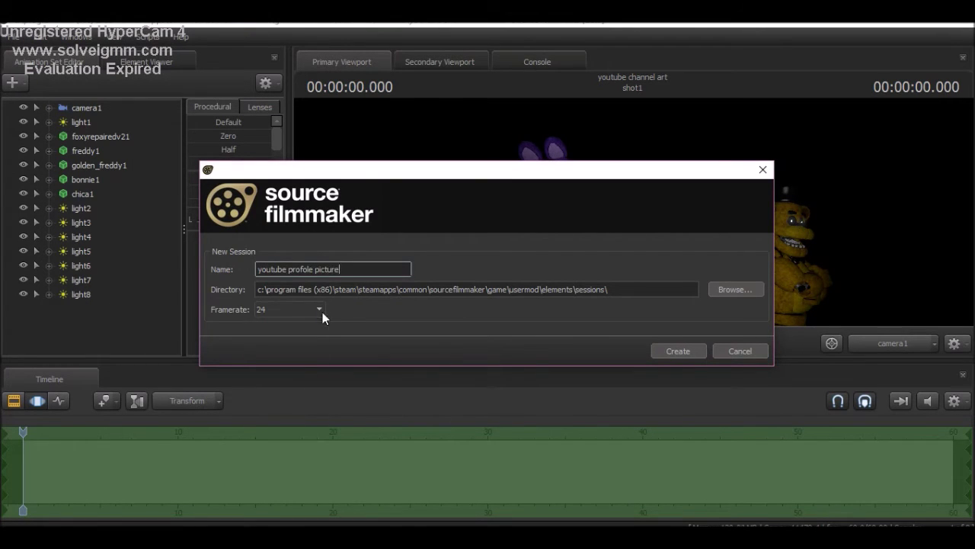
{"action": "left_click", "coordinate": [677, 351]}
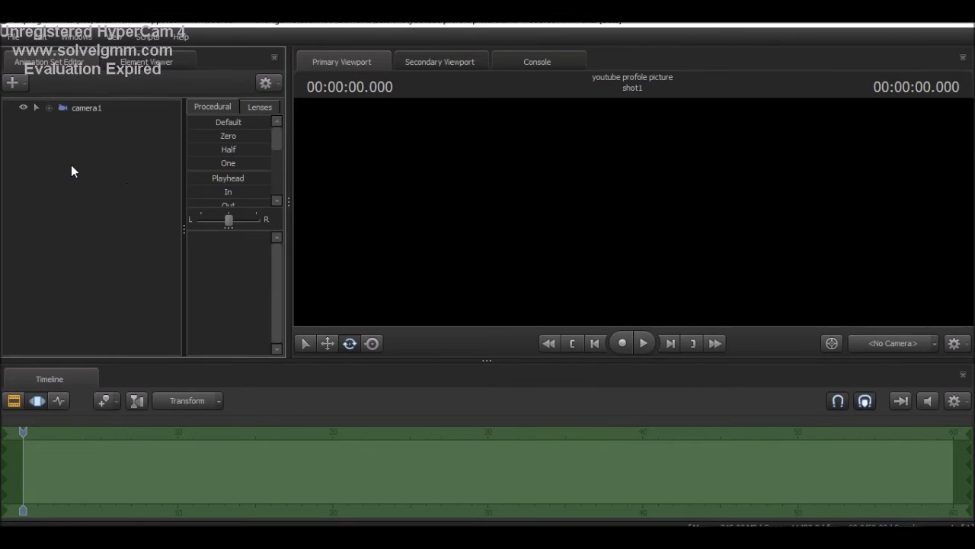
Add the ragdoll_premangle model to the scene and frame its head and upper body with camera1.
{"action": "right_click", "coordinate": [109, 213]}
{"action": "left_click", "coordinate": [152, 222]}
{"action": "type", "text": "ragdoll"}
{"action": "double_click", "coordinate": [419, 326]}
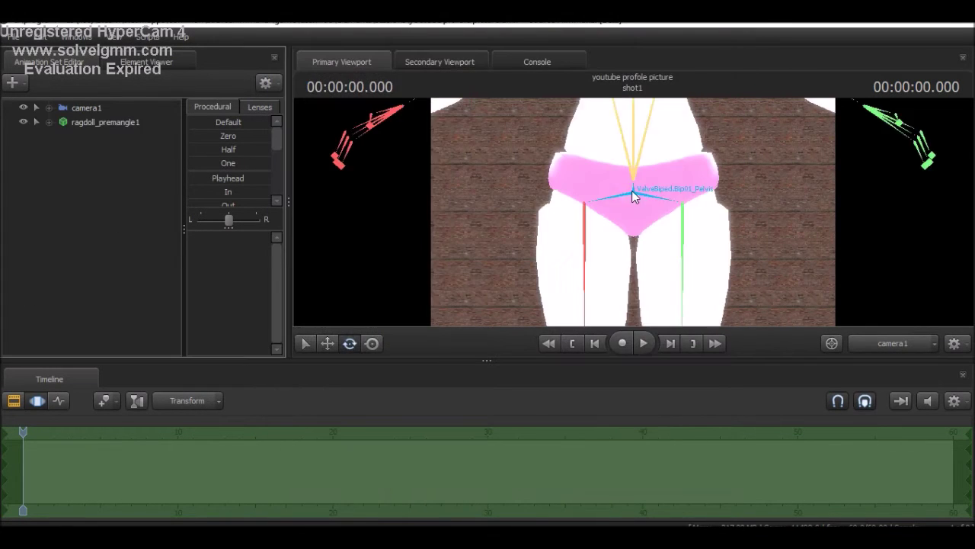
{"action": "left_click", "coordinate": [639, 223]}
{"action": "left_click_drag", "start_coordinate": [629, 261], "coordinate": [626, 282]}
Rotate Mangle's jaw control to close the mouth.
{"action": "left_click", "coordinate": [626, 187]}
{"action": "right_click", "coordinate": [630, 190]}
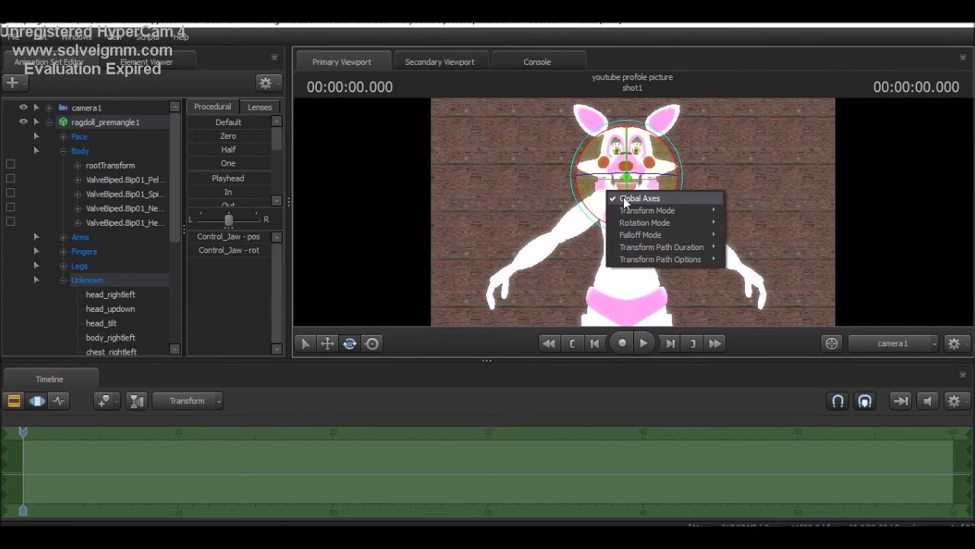
{"action": "key", "text": "Escape"}
{"action": "key", "text": "e"}
Add the w_asii_awp rifle model to the scene.
{"action": "left_click", "coordinate": [12, 82]}
{"action": "key", "text": "Down"}
{"action": "key", "text": "Down"}
{"action": "key", "text": "Down"}
{"action": "left_click", "coordinate": [336, 257]}
{"action": "left_click", "coordinate": [324, 207]}
{"action": "left_click", "coordinate": [391, 354]}
{"action": "left_click", "coordinate": [375, 129]}
{"action": "left_click", "coordinate": [366, 333]}
{"action": "key", "text": "Return"}
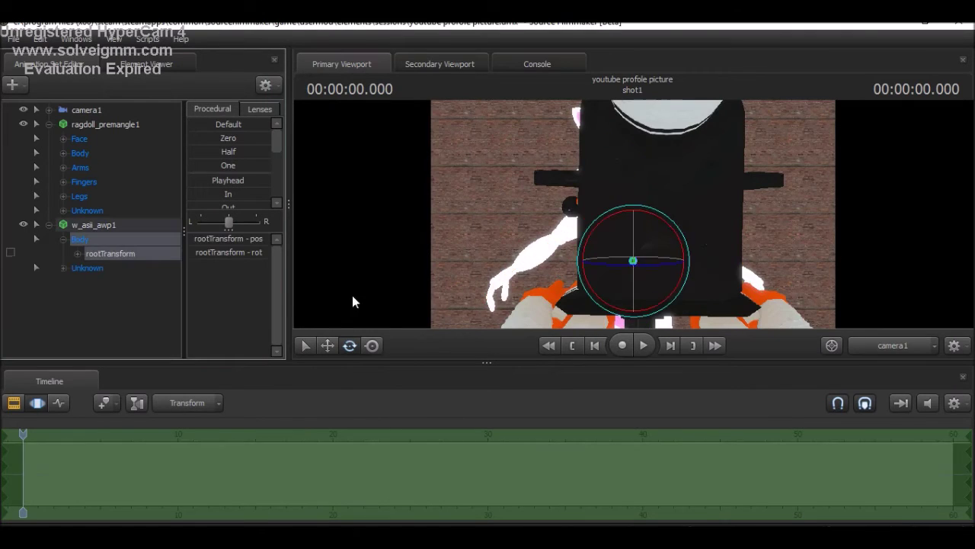
Move and rotate the rifle so it lies diagonally across Mangle's chest.
{"action": "key", "text": "w"}
{"action": "left_click_drag", "start_coordinate": [608, 279], "coordinate": [619, 252]}
{"action": "left_click_drag", "start_coordinate": [762, 326], "coordinate": [678, 241]}
Bend Mangle's right arm so the hand reaches the rear part of the rifle.
{"action": "left_click", "coordinate": [576, 242]}
{"action": "key", "text": "e"}
{"action": "left_click_drag", "start_coordinate": [577, 243], "coordinate": [604, 274]}
{"action": "left_click", "coordinate": [576, 255]}
{"action": "left_click", "coordinate": [569, 256]}
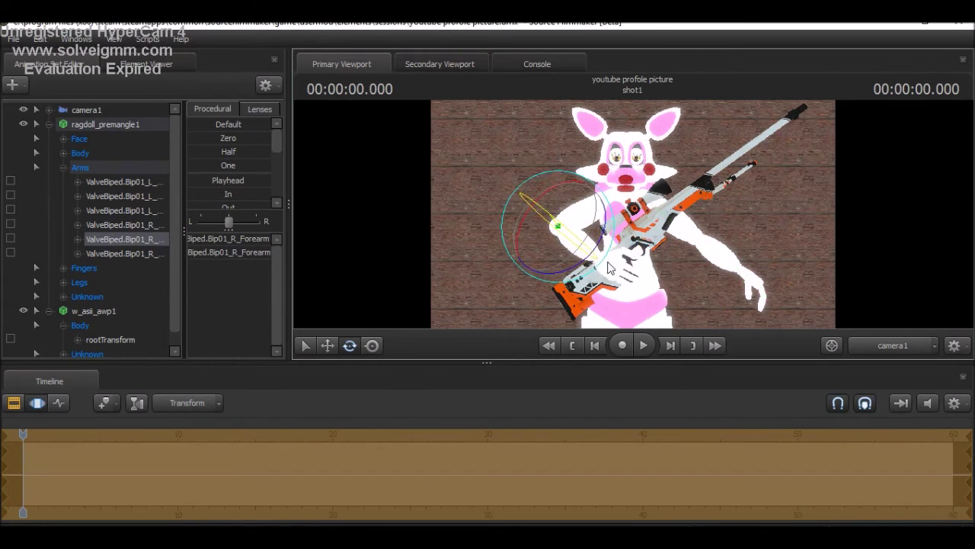
Rotate Mangle's left upper arm, forearm and hand so the hand supports the front of the rifle.
{"action": "left_click", "coordinate": [684, 235]}
{"action": "left_click", "coordinate": [688, 255]}
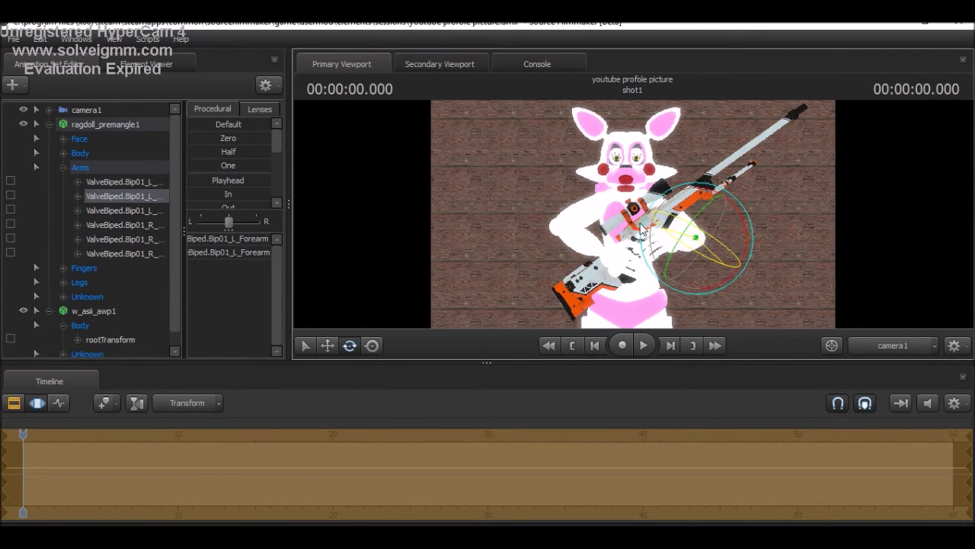
{"action": "left_click", "coordinate": [686, 205]}
{"action": "left_click", "coordinate": [695, 233]}
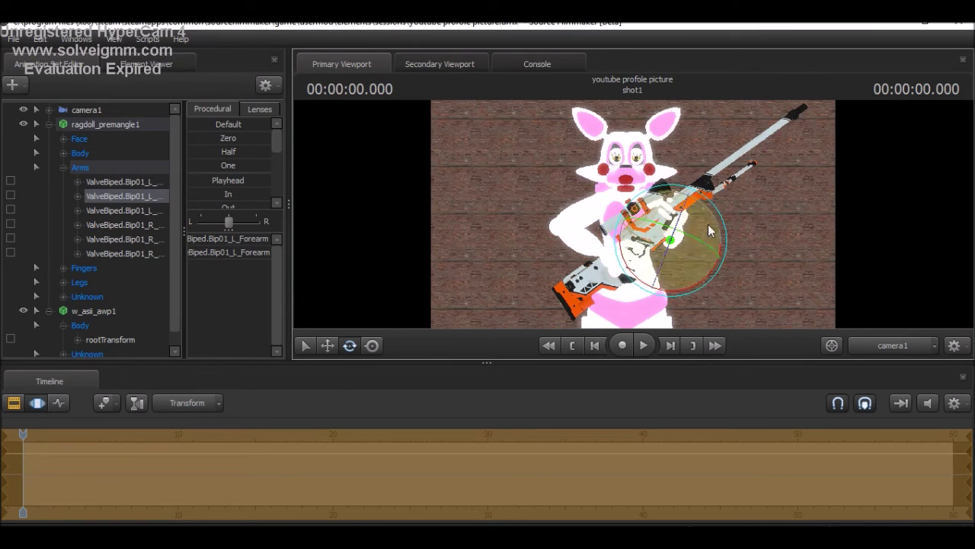
{"action": "left_click_drag", "start_coordinate": [722, 259], "coordinate": [681, 238]}
{"action": "left_click", "coordinate": [668, 244]}
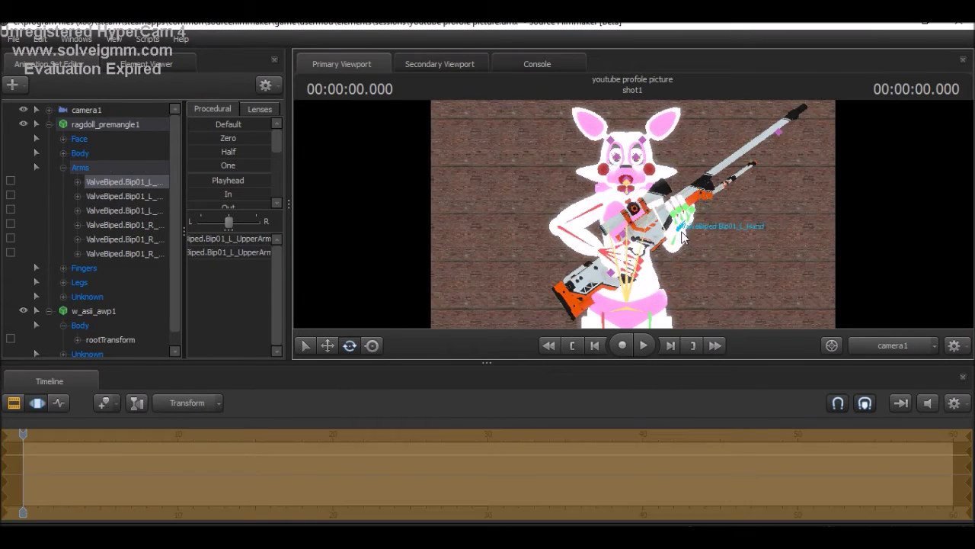
{"action": "left_click", "coordinate": [729, 252]}
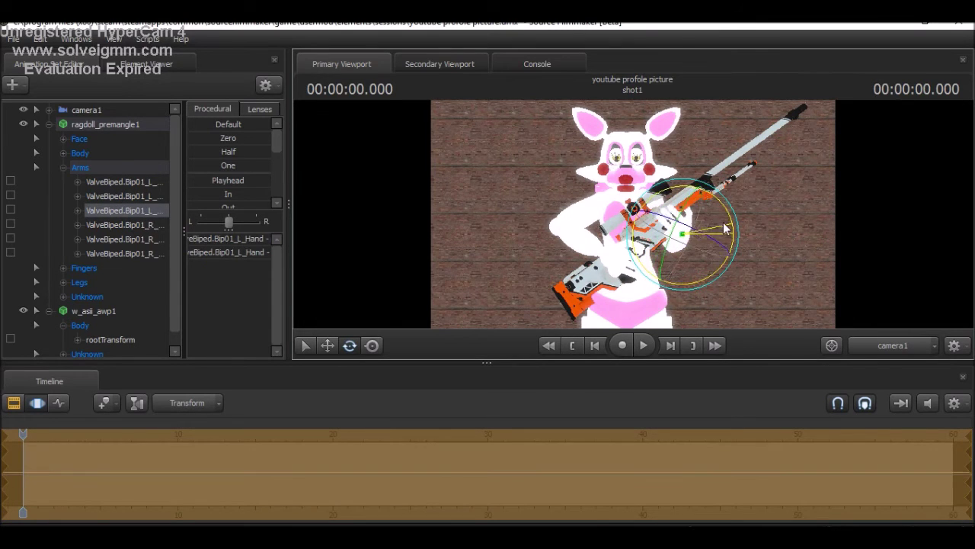
Rotate Mangle's right hand at the rifle grip and adjust its first finger in a close-up work camera view.
{"action": "left_click_drag", "start_coordinate": [681, 254], "coordinate": [571, 183]}
{"action": "left_click", "coordinate": [553, 159]}
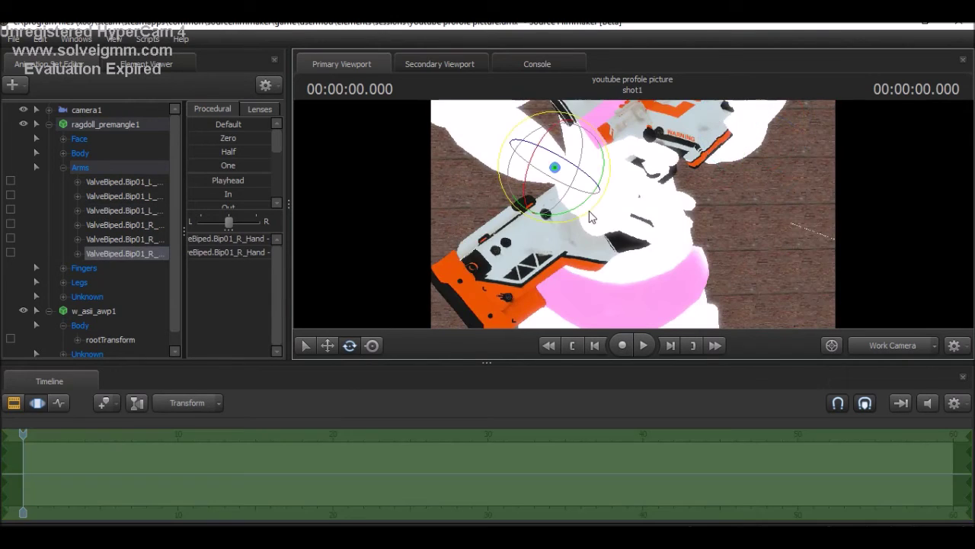
{"action": "left_click_drag", "start_coordinate": [509, 158], "coordinate": [520, 202]}
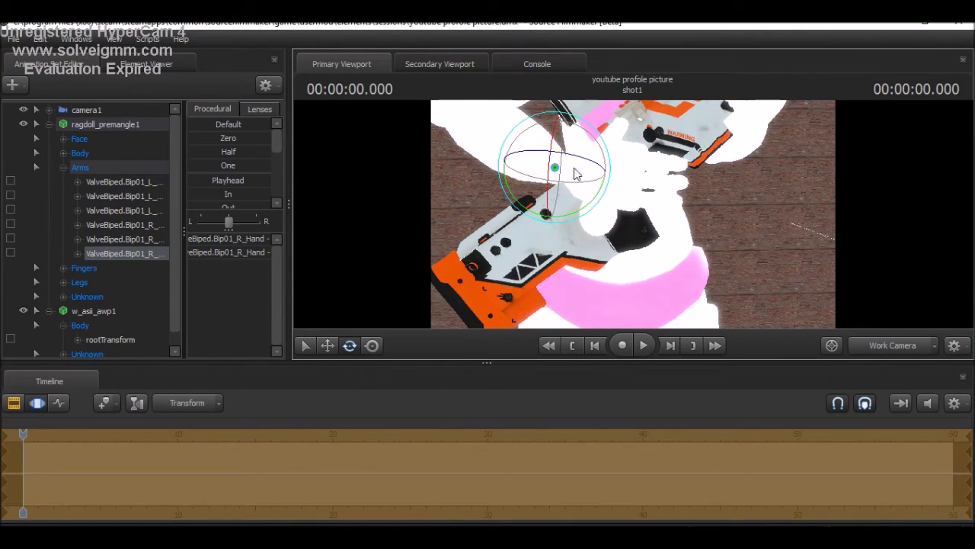
{"action": "left_click", "coordinate": [641, 170]}
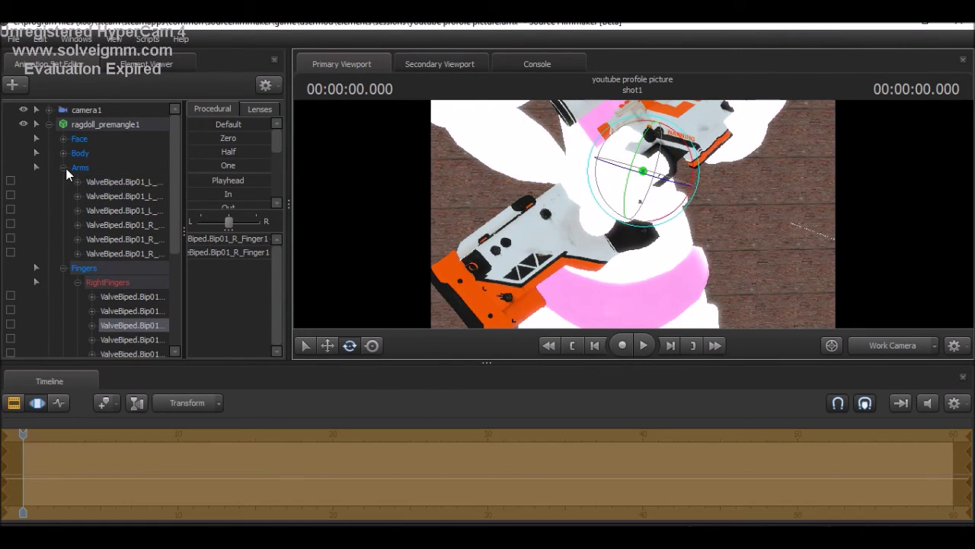
Light the scene with a new light, enabling viewport lighting and adjusting the light's vertical field of view.
{"action": "left_click", "coordinate": [63, 167]}
{"action": "scroll", "coordinate": [84, 320], "scroll_direction": "up", "scroll_amount": 1}
{"action": "right_click", "coordinate": [82, 355]}
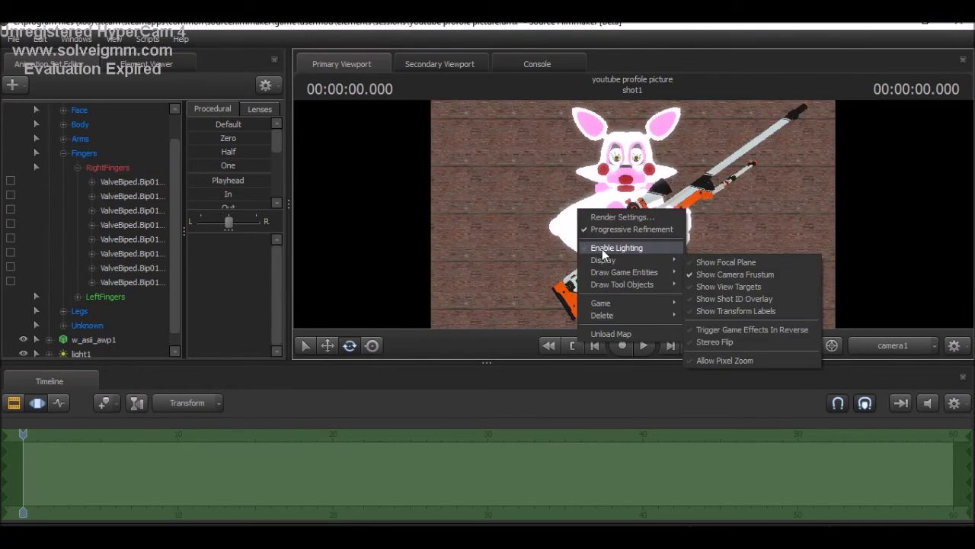
{"action": "left_click", "coordinate": [617, 247]}
{"action": "left_click", "coordinate": [81, 354]}
{"action": "left_click_drag", "start_coordinate": [211, 282], "coordinate": [220, 282]}
Curl the fingers of Mangle's right hand inward, including the end joints.
{"action": "scroll", "coordinate": [705, 247], "scroll_direction": "up", "scroll_amount": 5}
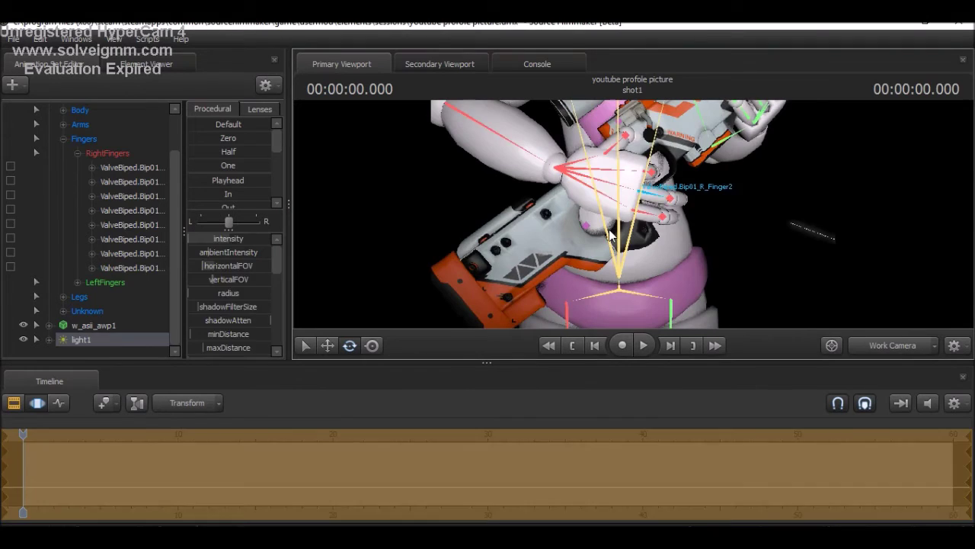
{"action": "left_click", "coordinate": [643, 217]}
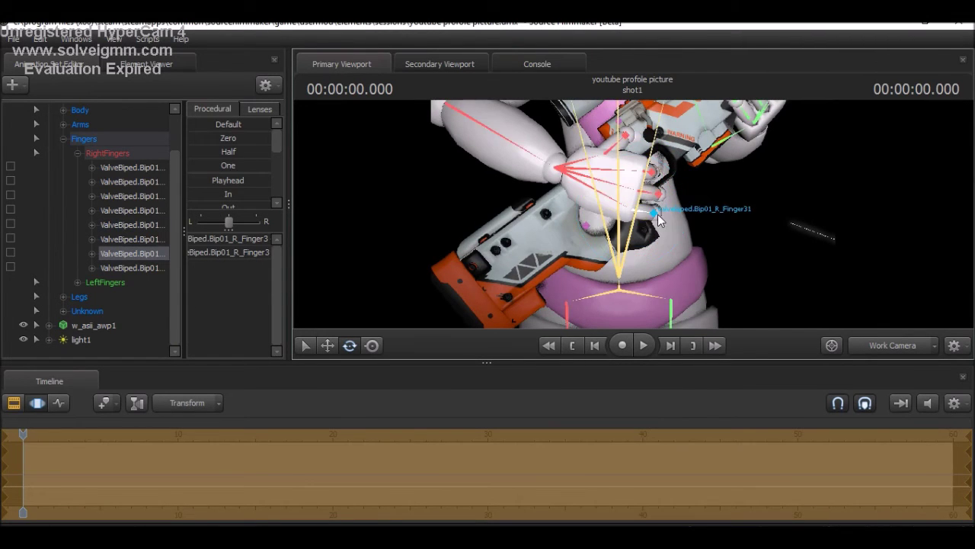
{"action": "left_click", "coordinate": [657, 216]}
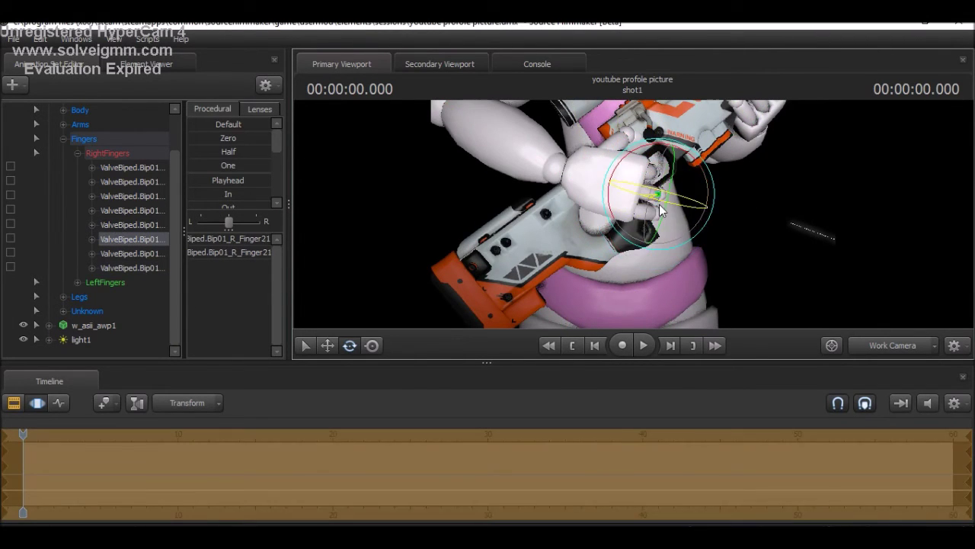
{"action": "left_click", "coordinate": [654, 181]}
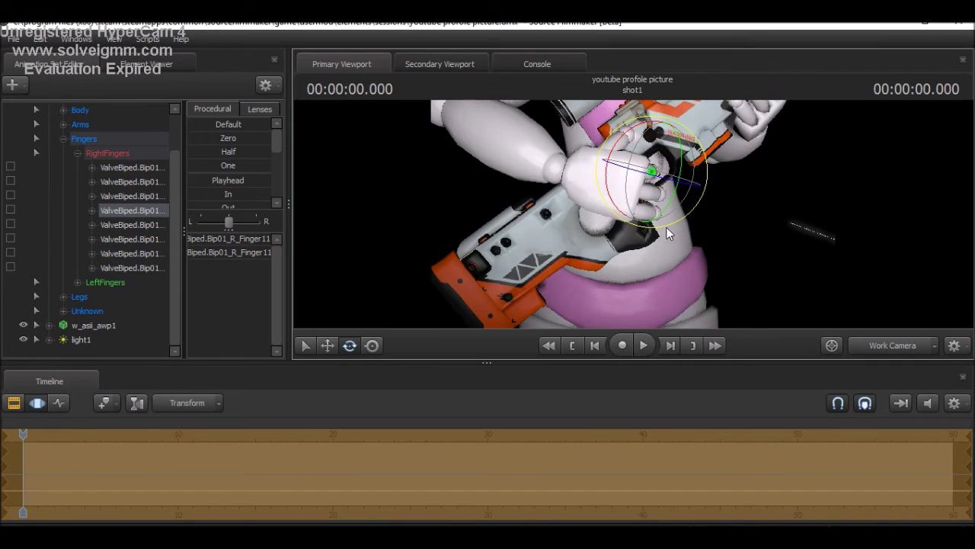
Move the rifle to fit between Mangle's hands as seen through camera1.
{"action": "left_click", "coordinate": [878, 347]}
{"action": "left_click", "coordinate": [625, 252]}
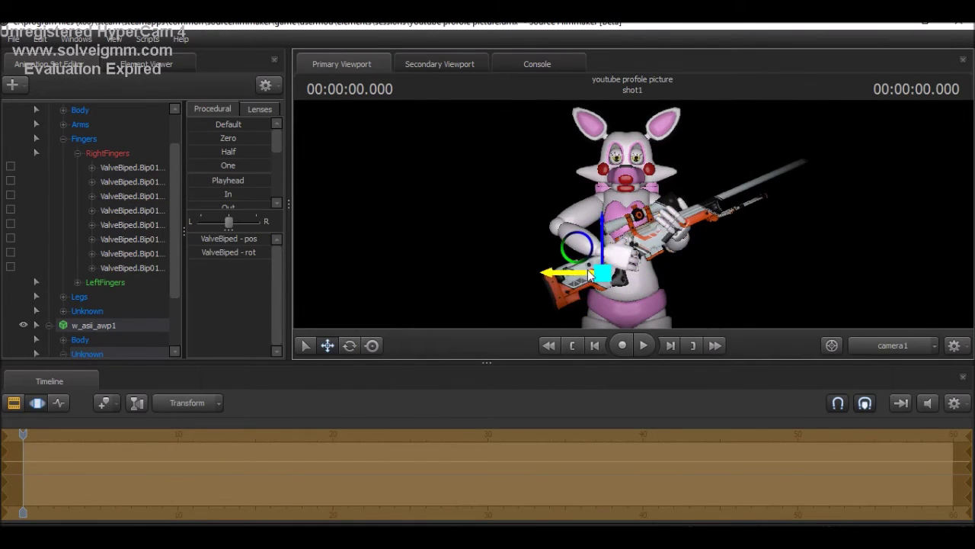
{"action": "left_click", "coordinate": [892, 345]}
Rotate Mangle's right forearm and hand to line up with the rifle's grip.
{"action": "key", "text": "e"}
{"action": "left_click", "coordinate": [465, 118]}
{"action": "left_click", "coordinate": [892, 345]}
{"action": "left_click", "coordinate": [573, 250]}
{"action": "left_click", "coordinate": [892, 346]}
{"action": "left_click", "coordinate": [590, 212]}
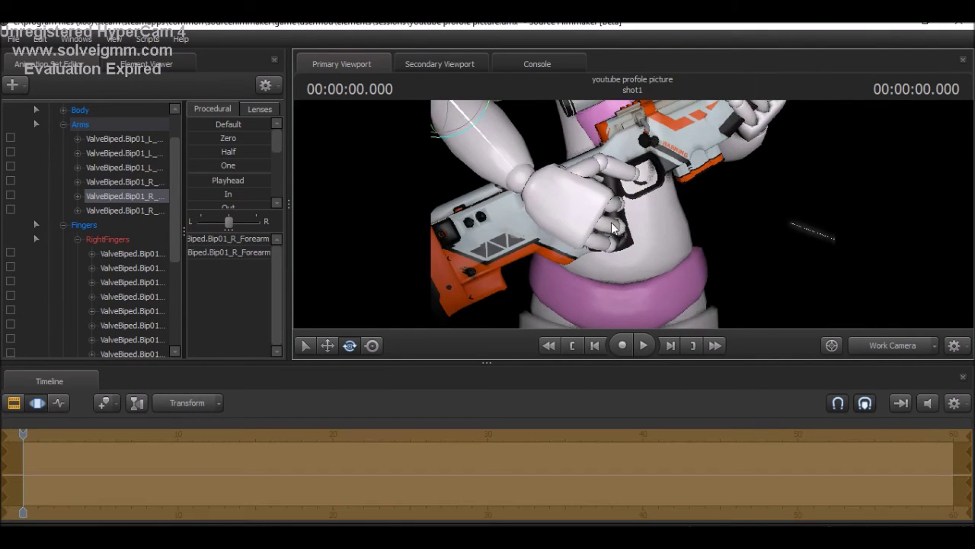
{"action": "left_click", "coordinate": [602, 211]}
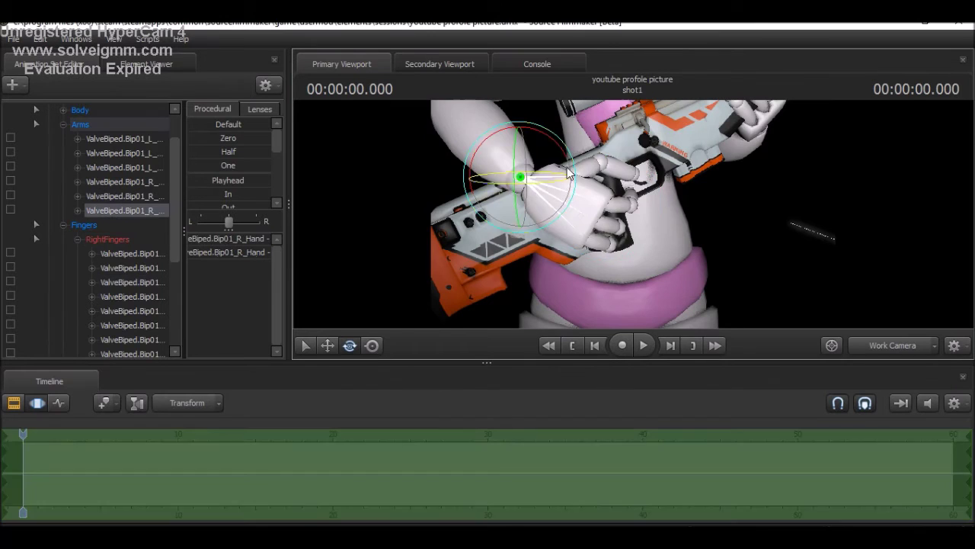
Wrap the fingers of Mangle's right hand around the rifle's grip and trigger.
{"action": "left_click", "coordinate": [635, 195]}
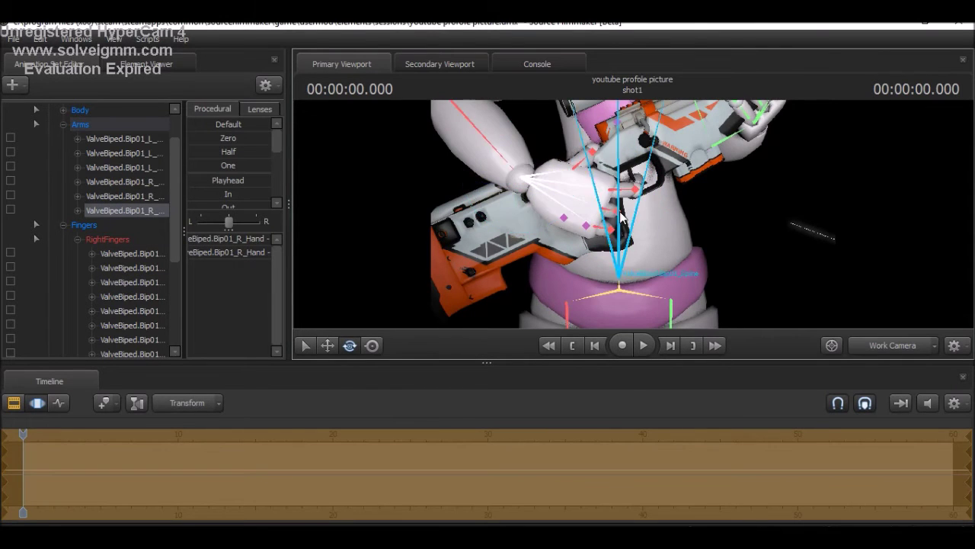
{"action": "left_click", "coordinate": [614, 243]}
{"action": "left_click", "coordinate": [614, 242]}
{"action": "left_click", "coordinate": [621, 229]}
{"action": "left_click", "coordinate": [632, 240]}
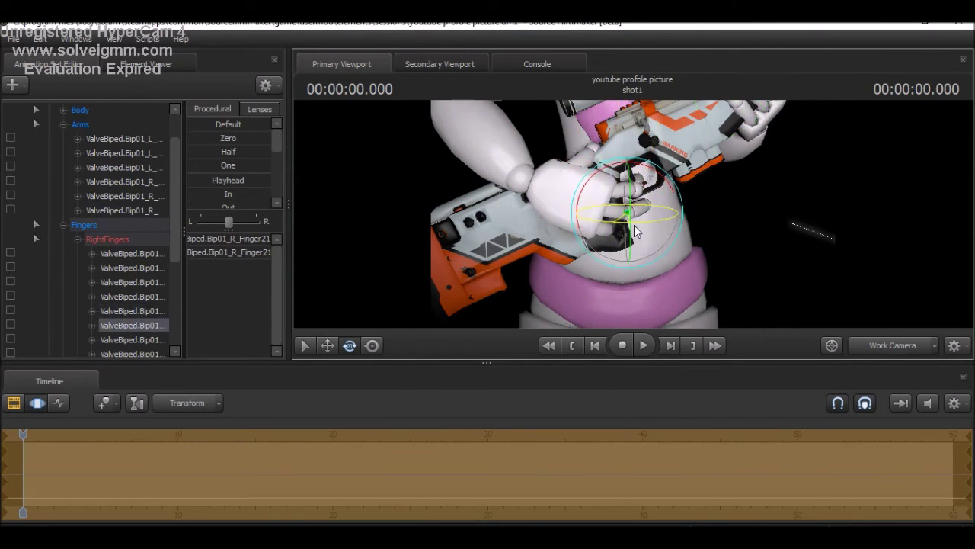
{"action": "left_click", "coordinate": [587, 240]}
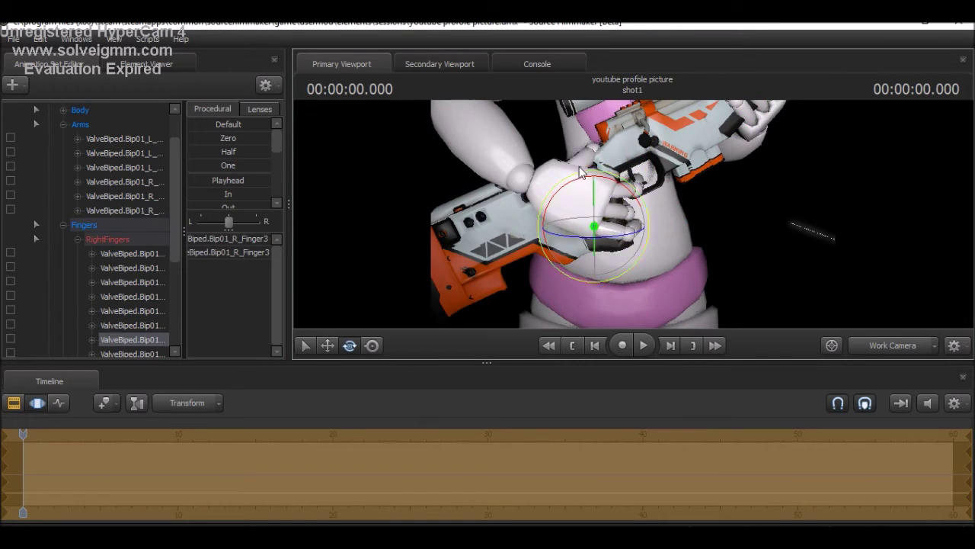
{"action": "left_click", "coordinate": [586, 221]}
Rotate Mangle's left hand around the front of the rifle, checking the pose through camera1.
{"action": "key", "text": "F4"}
{"action": "left_click", "coordinate": [682, 228]}
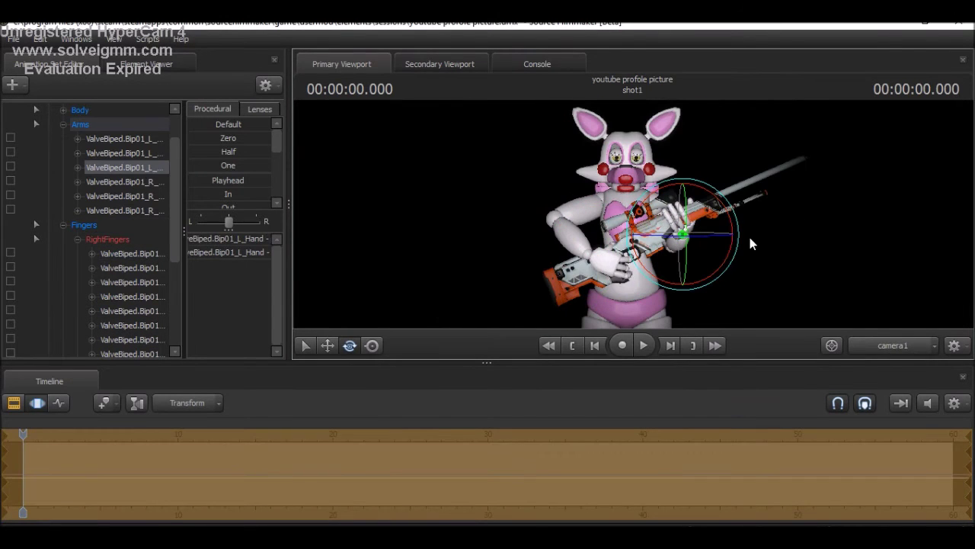
{"action": "key", "text": "F4"}
{"action": "left_click", "coordinate": [713, 244]}
{"action": "key", "text": "F4"}
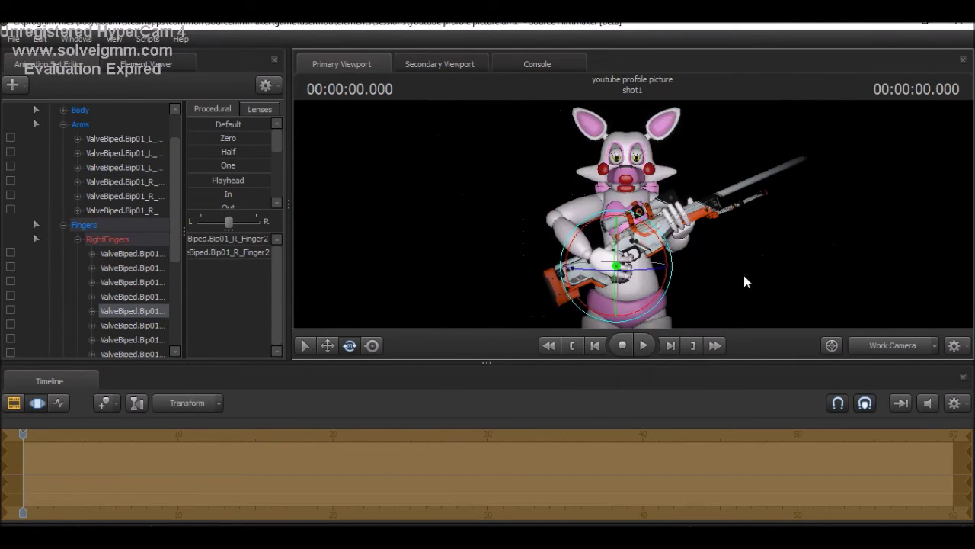
Curl the fingers of Mangle's left hand over the rifle's fore-end, joint by joint.
{"action": "key", "text": "F4"}
{"action": "left_click", "coordinate": [714, 179]}
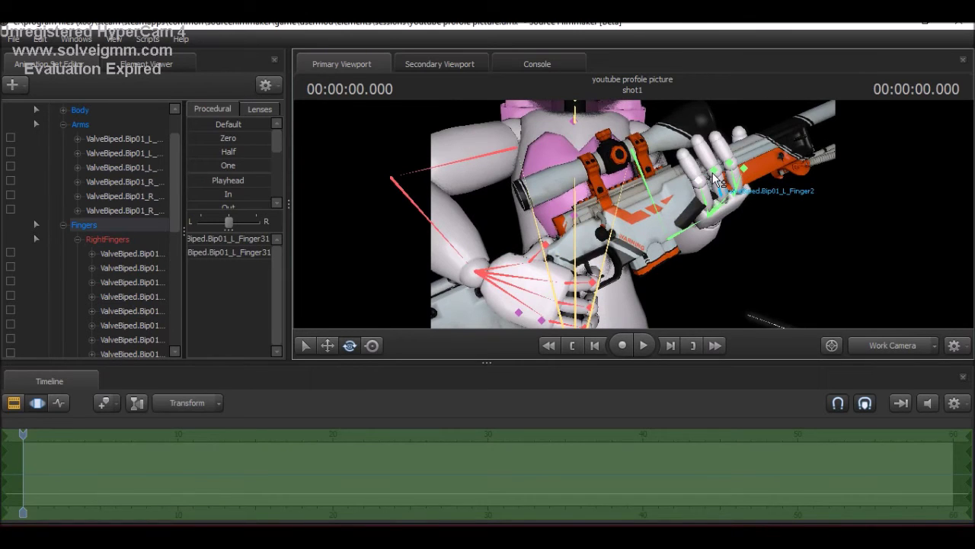
{"action": "left_click", "coordinate": [714, 179]}
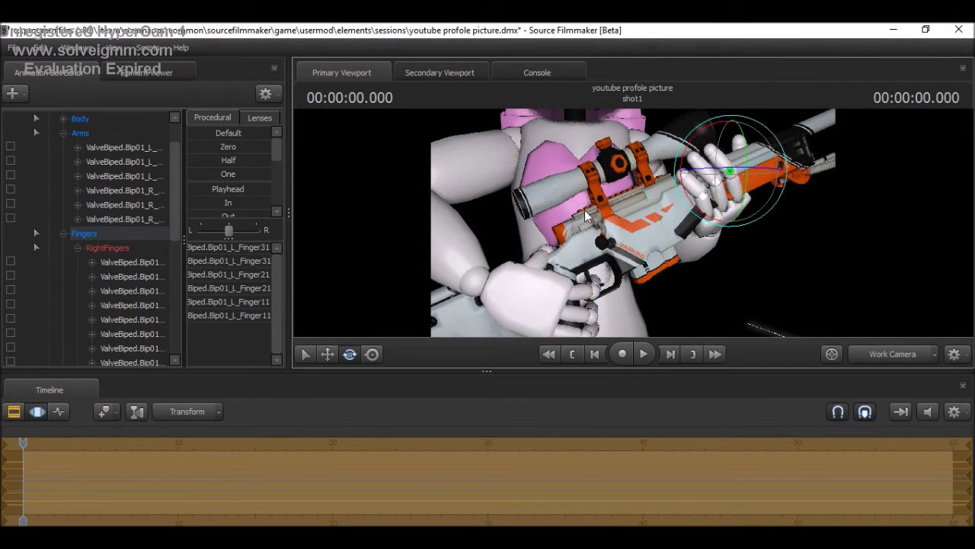
{"action": "key", "text": "F4"}
{"action": "key", "text": "F4"}
{"action": "left_click", "coordinate": [735, 150]}
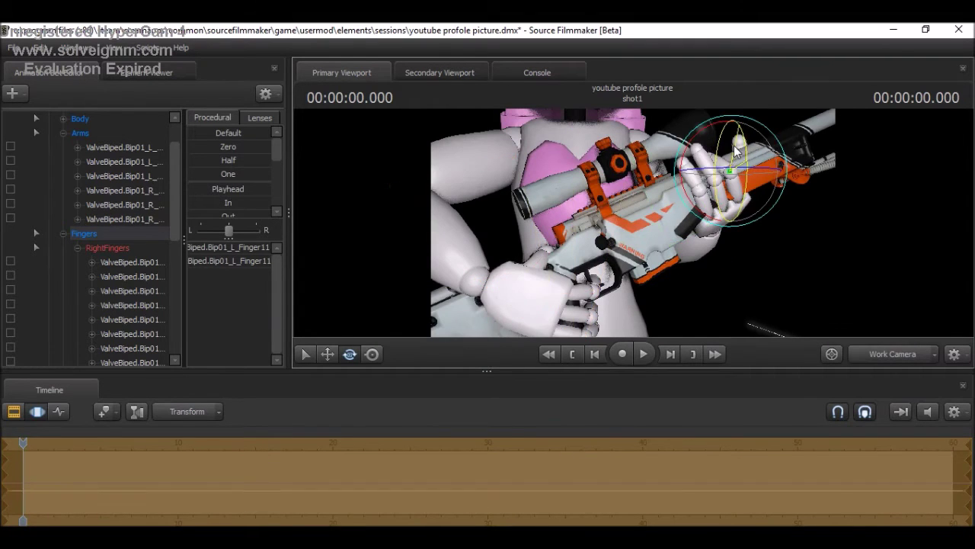
{"action": "left_click", "coordinate": [716, 180]}
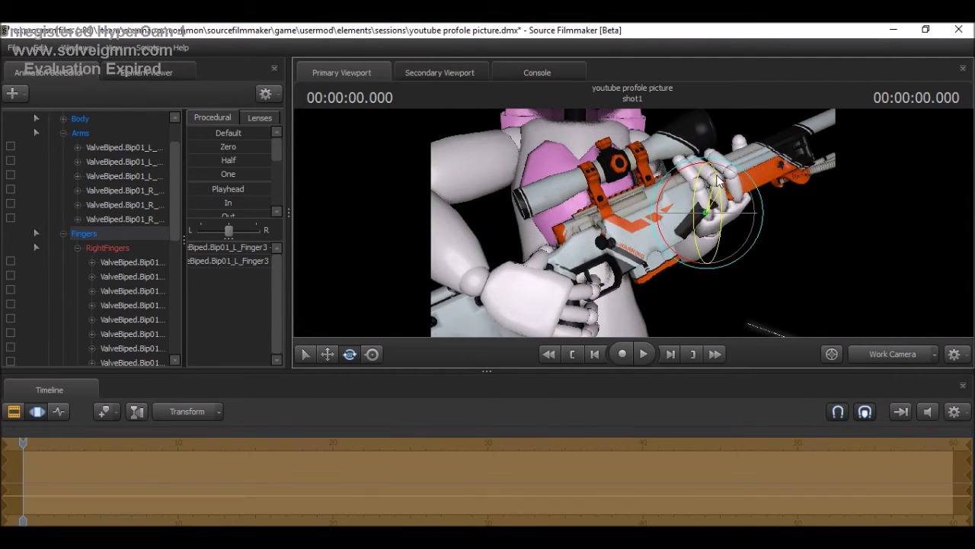
{"action": "left_click", "coordinate": [714, 190]}
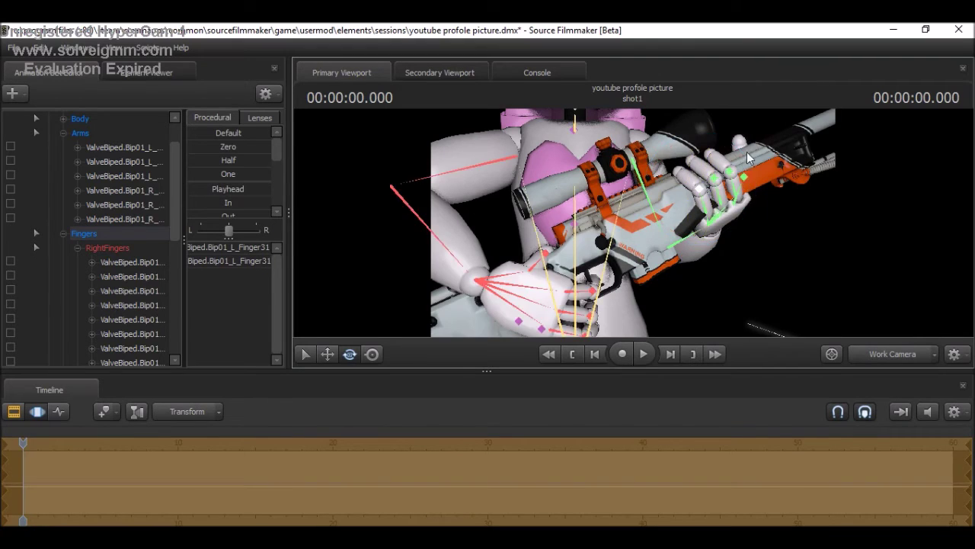
{"action": "key", "text": "F4"}
Add a second light to the scene and open its texture selection filtered by "mangle".
{"action": "left_click", "coordinate": [77, 248]}
{"action": "left_click", "coordinate": [64, 132]}
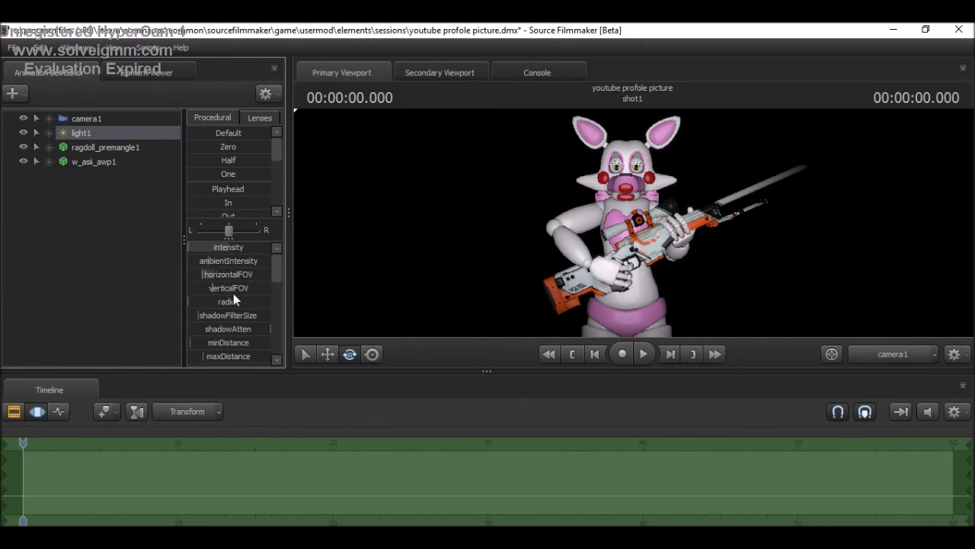
{"action": "right_click", "coordinate": [53, 199]}
{"action": "left_click", "coordinate": [96, 221]}
{"action": "left_click_drag", "start_coordinate": [406, 217], "coordinate": [406, 161]}
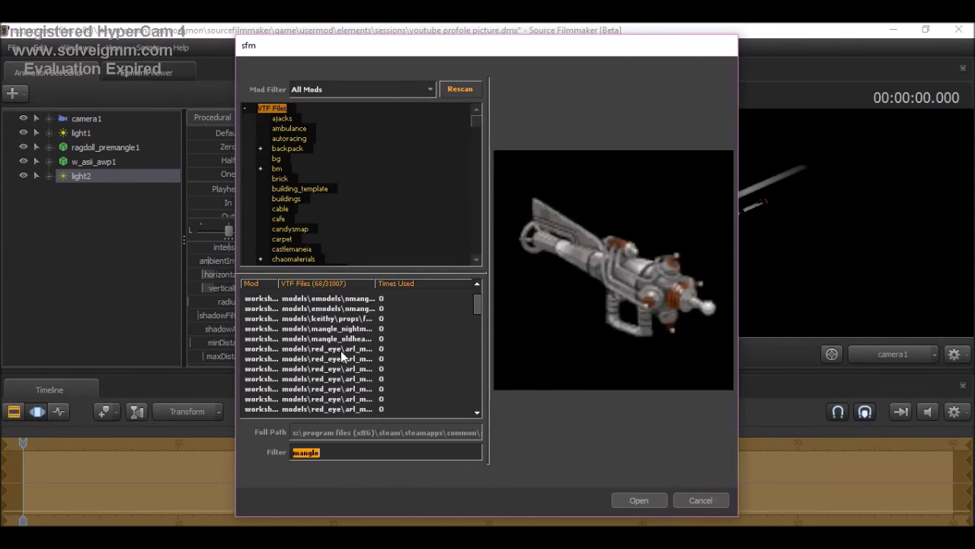
Preview several textures among the "mangle" results for light2.
{"action": "left_click", "coordinate": [340, 350]}
{"action": "scroll", "coordinate": [344, 391], "scroll_direction": "down", "scroll_amount": 2}
{"action": "scroll", "coordinate": [351, 391], "scroll_direction": "down", "scroll_amount": 6}
{"action": "left_click", "coordinate": [354, 390]}
{"action": "scroll", "coordinate": [379, 400], "scroll_direction": "down", "scroll_amount": 1}
{"action": "scroll", "coordinate": [369, 385], "scroll_direction": "down", "scroll_amount": 5}
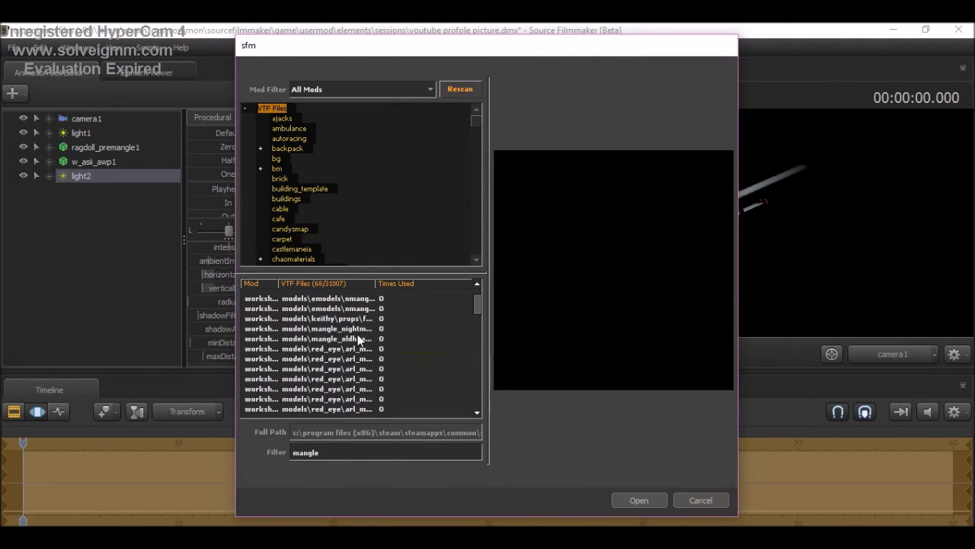
{"action": "left_click", "coordinate": [358, 333]}
Filter the light textures by "freddy", preview several of them and apply a newfreddy texture to light2.
{"action": "double_click", "coordinate": [330, 448]}
{"action": "type", "text": "freddy"}
{"action": "left_click", "coordinate": [335, 337]}
{"action": "scroll", "coordinate": [343, 343], "scroll_direction": "down", "scroll_amount": 2}
{"action": "left_click", "coordinate": [346, 352]}
{"action": "left_click", "coordinate": [359, 368]}
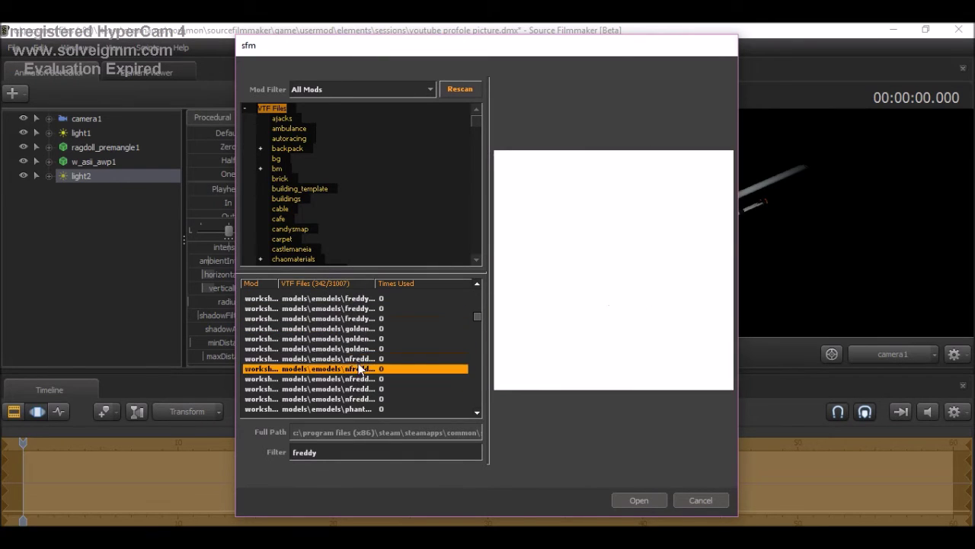
{"action": "left_click", "coordinate": [372, 409]}
{"action": "scroll", "coordinate": [368, 399], "scroll_direction": "down", "scroll_amount": 3}
{"action": "left_click", "coordinate": [362, 369]}
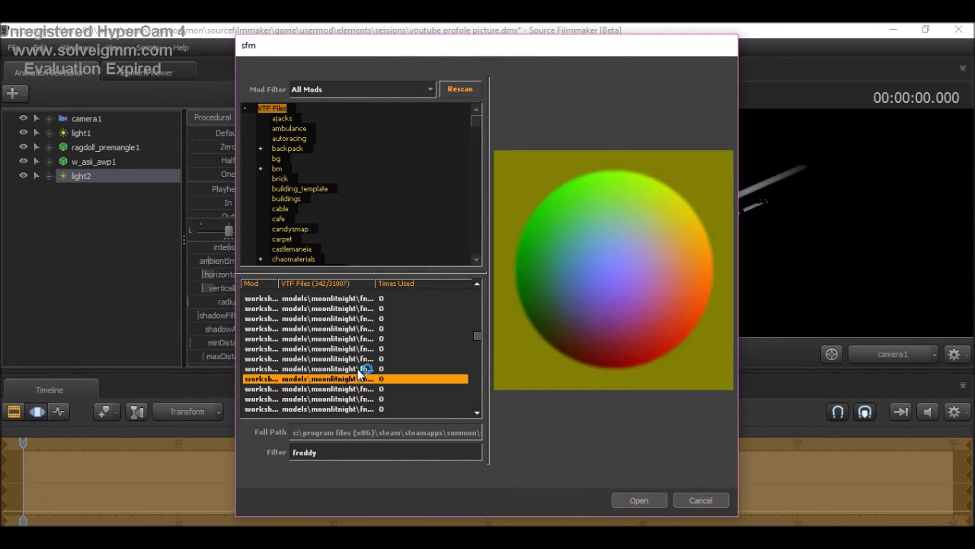
{"action": "left_click", "coordinate": [358, 349]}
{"action": "left_click", "coordinate": [358, 338]}
{"action": "left_click", "coordinate": [358, 328]}
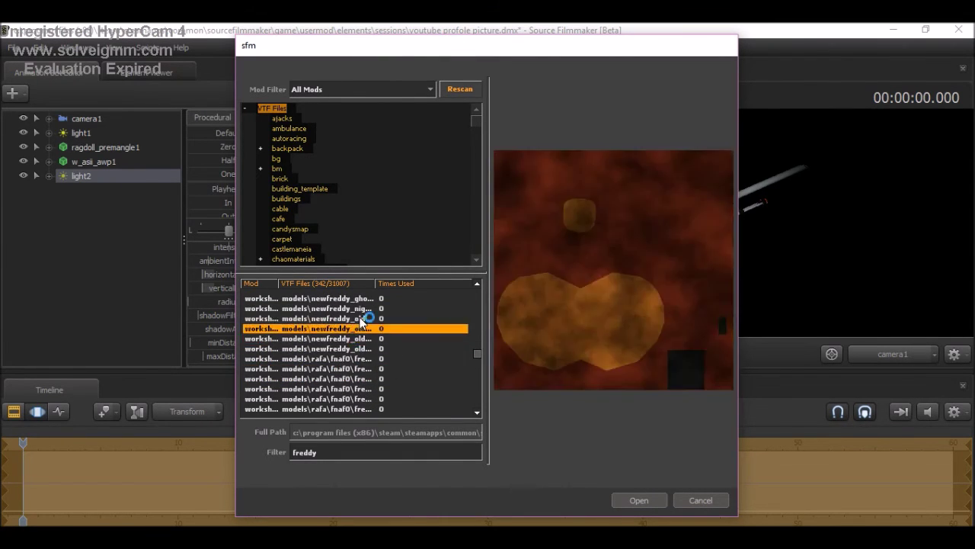
{"action": "left_click", "coordinate": [360, 308]}
{"action": "left_click", "coordinate": [639, 500]}
Try aiming light2 at Mangle and delete light2 from the scene.
{"action": "left_click", "coordinate": [119, 187]}
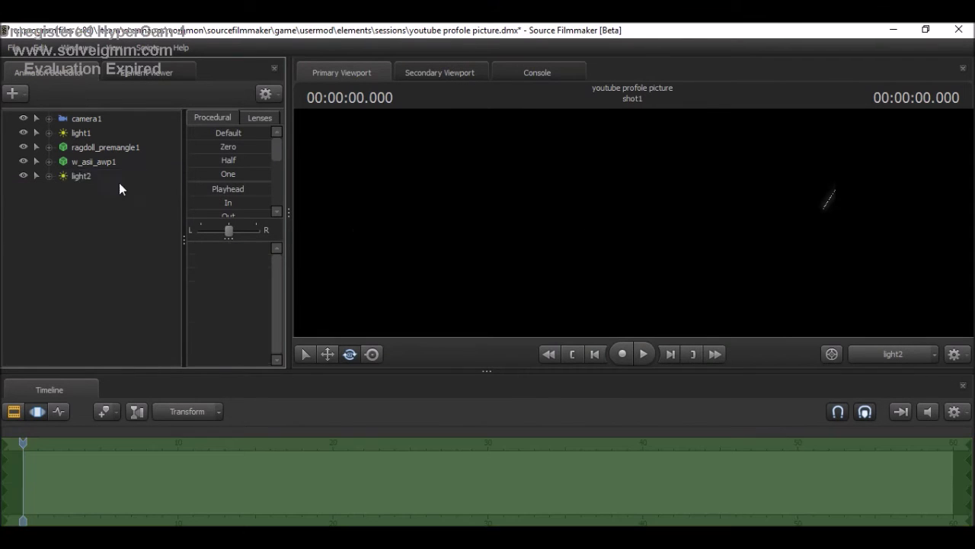
{"action": "left_click_drag", "start_coordinate": [828, 201], "coordinate": [533, 274]}
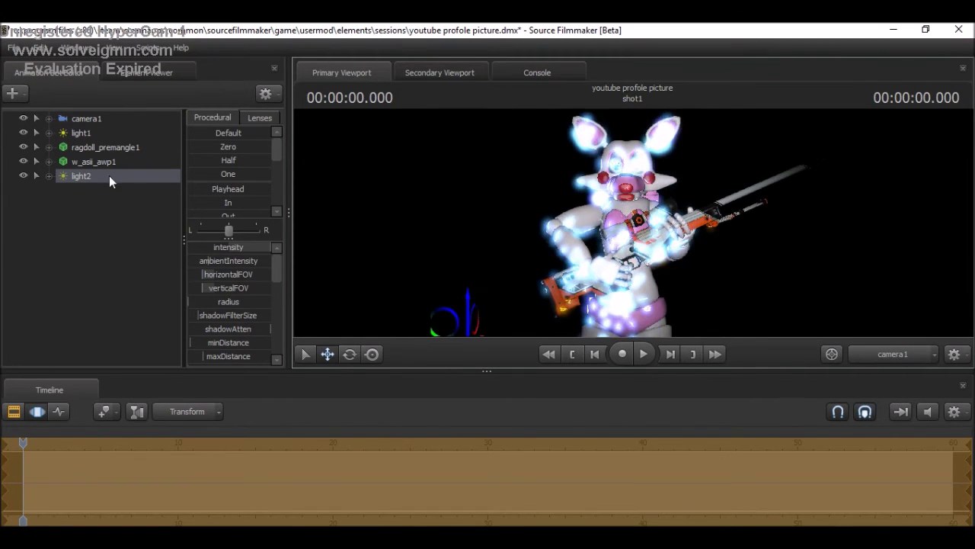
{"action": "key", "text": "Delete"}
Try a new particle system from the workshop particles folder in the scene and delete it.
{"action": "right_click", "coordinate": [89, 196]}
{"action": "left_click", "coordinate": [134, 237]}
{"action": "left_click", "coordinate": [612, 234]}
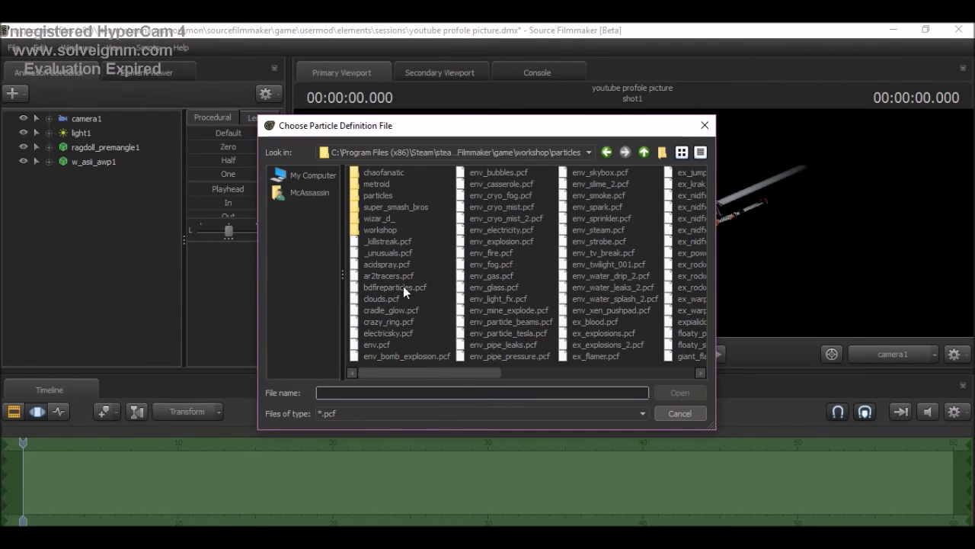
{"action": "left_click_drag", "start_coordinate": [482, 373], "coordinate": [511, 373]}
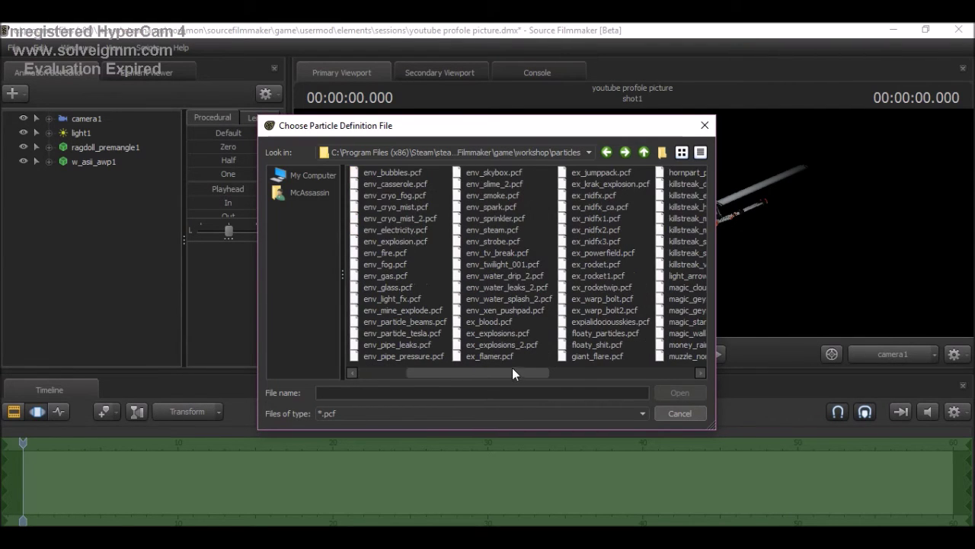
{"action": "key", "text": "Return"}
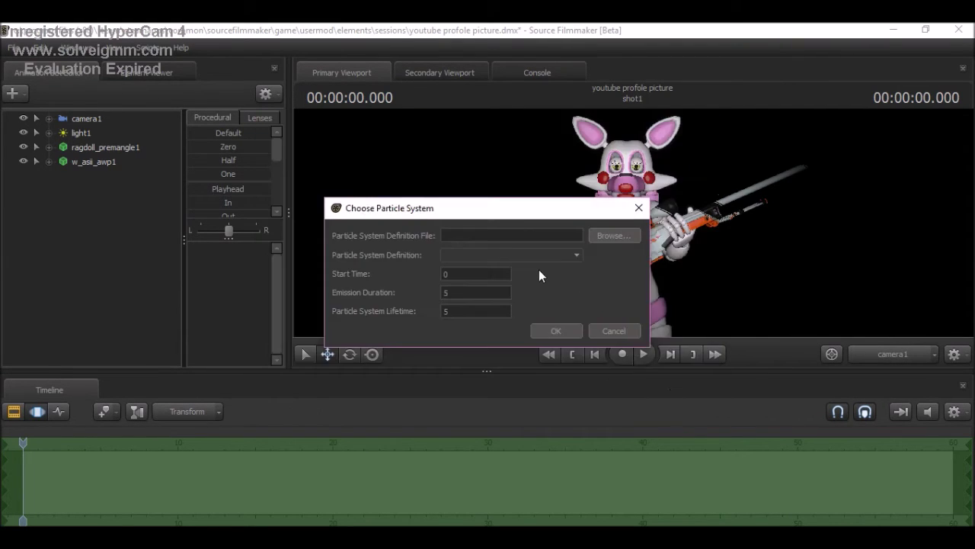
{"action": "left_click", "coordinate": [554, 328]}
{"action": "mouse_move", "coordinate": [201, 288]}
{"action": "left_mouse_down"}
{"action": "mouse_move", "coordinate": [221, 288]}
{"action": "mouse_move", "coordinate": [210, 288]}
{"action": "left_mouse_up"}
{"action": "left_click", "coordinate": [93, 135]}
{"action": "mouse_move", "coordinate": [221, 247]}
{"action": "left_mouse_down"}
{"action": "mouse_move", "coordinate": [252, 247]}
{"action": "mouse_move", "coordinate": [232, 247]}
{"action": "left_mouse_up"}
{"action": "left_click", "coordinate": [98, 177]}
{"action": "key", "text": "Delete"}
Try the SPARKS particle system from the workshop particles folder and delete it from the scene.
{"action": "right_click", "coordinate": [109, 208]}
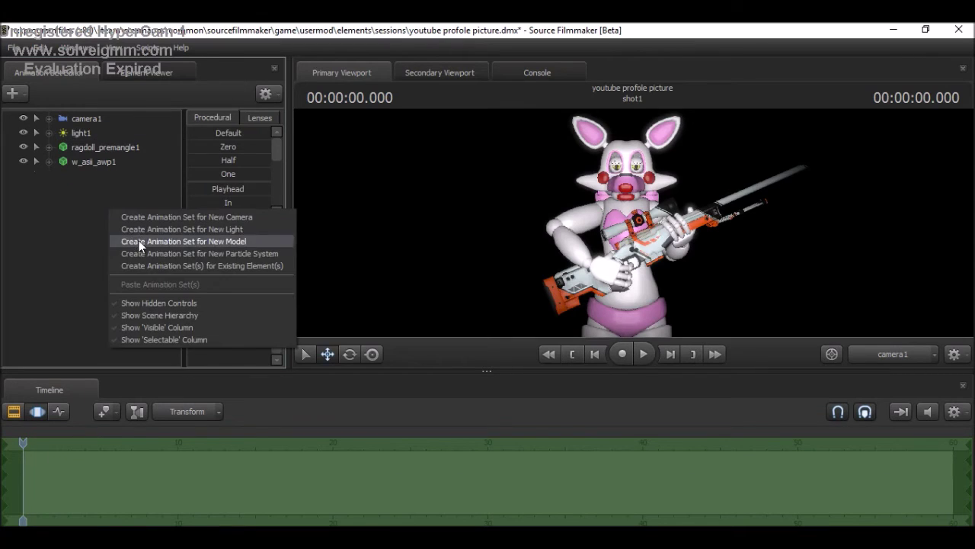
{"action": "left_click", "coordinate": [169, 241]}
{"action": "left_click", "coordinate": [608, 237]}
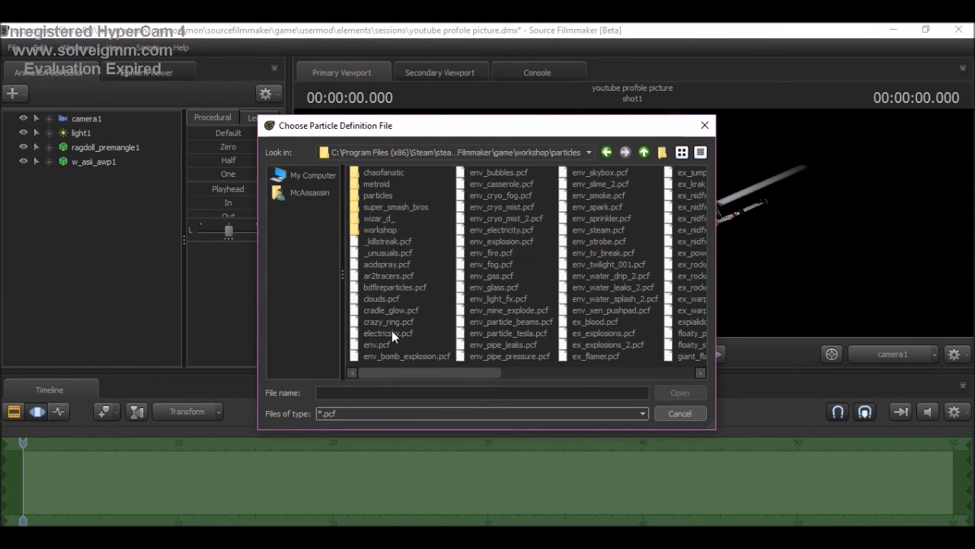
{"action": "left_click_drag", "start_coordinate": [425, 371], "coordinate": [510, 372]}
{"action": "double_click", "coordinate": [581, 336]}
{"action": "left_click", "coordinate": [564, 252]}
{"action": "left_click", "coordinate": [560, 250]}
{"action": "key", "text": "Return"}
{"action": "left_click", "coordinate": [88, 175]}
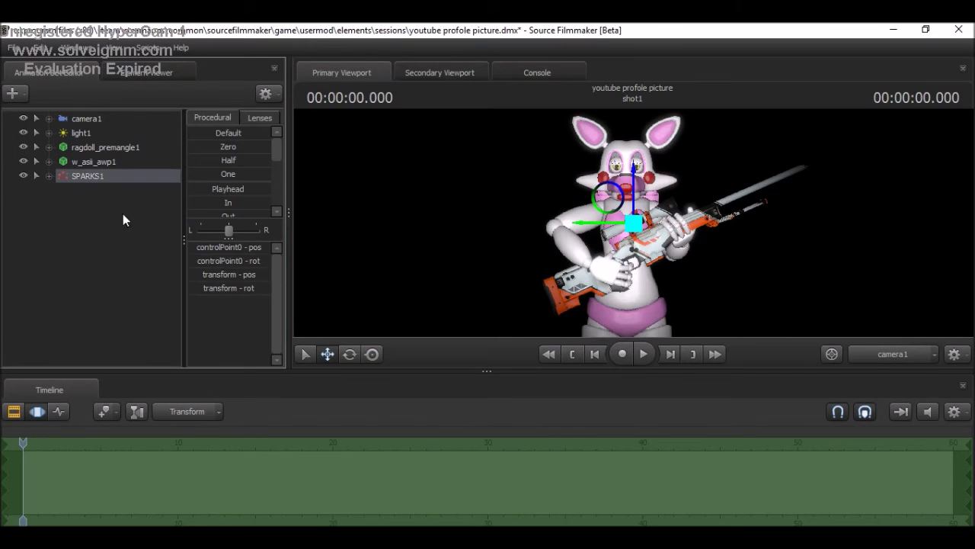
{"action": "right_click", "coordinate": [76, 177]}
{"action": "left_click", "coordinate": [96, 209]}
Add a particle system to the scene from star_system.pcf, using the A_Star_System definition.
{"action": "right_click", "coordinate": [80, 220]}
{"action": "left_click", "coordinate": [129, 264]}
{"action": "left_click", "coordinate": [602, 235]}
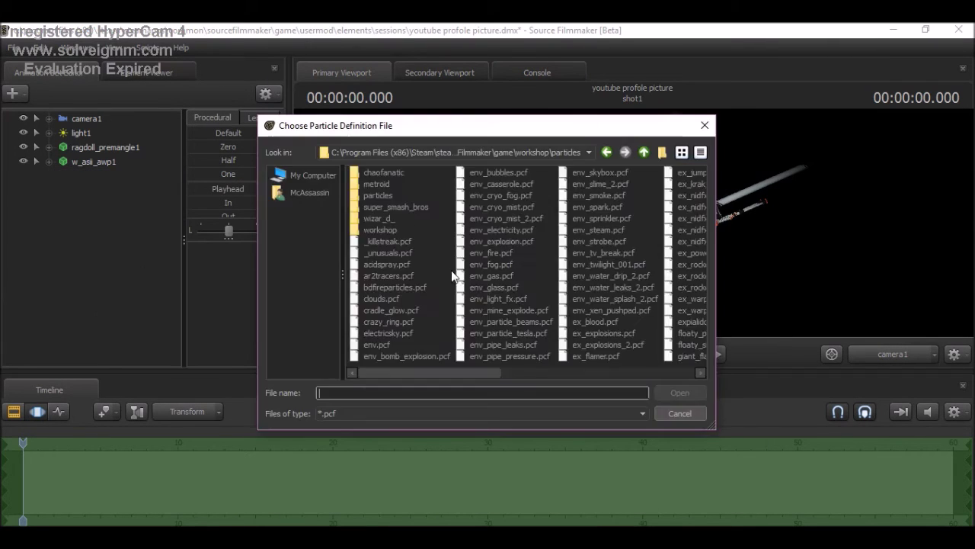
{"action": "scroll", "coordinate": [457, 358], "scroll_direction": "right", "scroll_amount": 1}
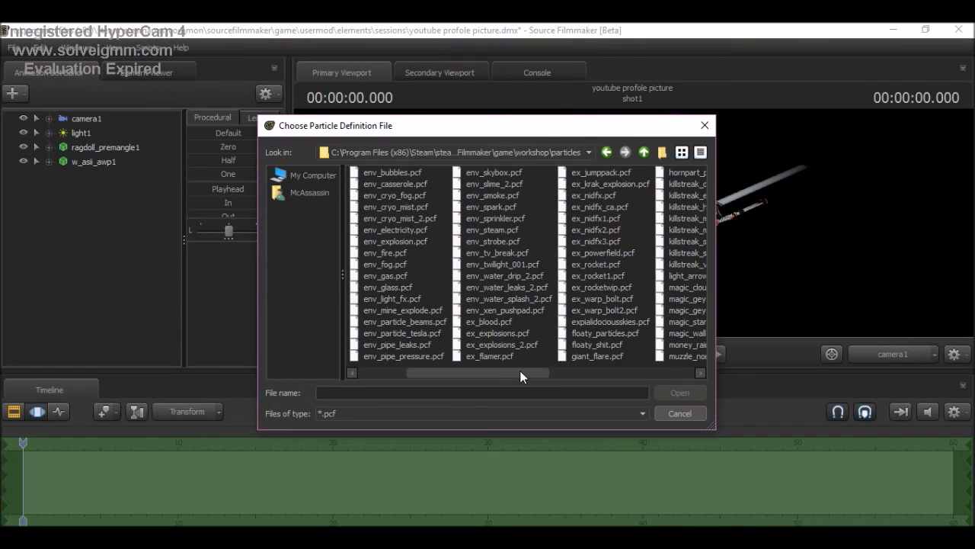
{"action": "left_click_drag", "start_coordinate": [547, 373], "coordinate": [632, 379]}
{"action": "left_click", "coordinate": [598, 287]}
{"action": "left_click", "coordinate": [675, 392]}
{"action": "left_click", "coordinate": [546, 253]}
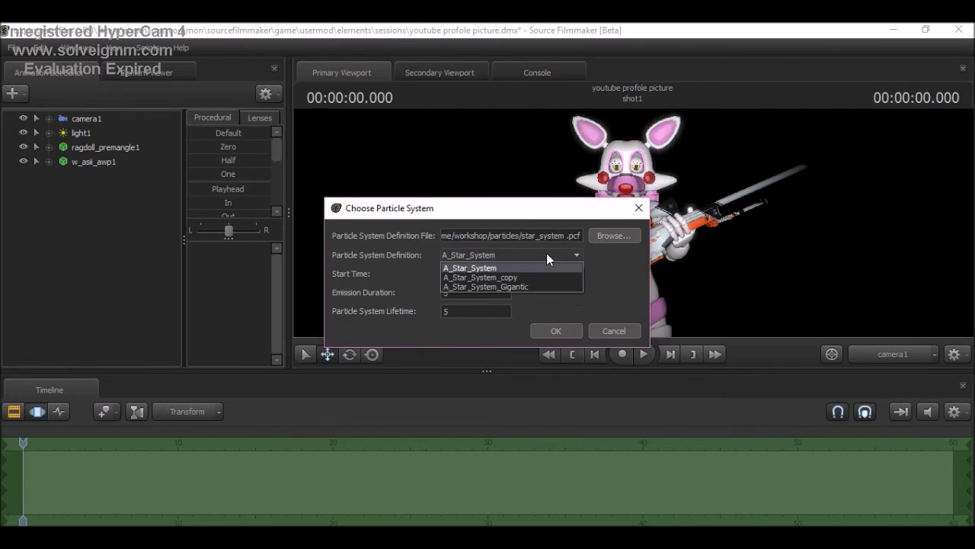
{"action": "left_click", "coordinate": [555, 254]}
{"action": "left_click", "coordinate": [556, 331]}
Open the star particle system in the Particle System Editor and look through its properties.
{"action": "right_click", "coordinate": [102, 176]}
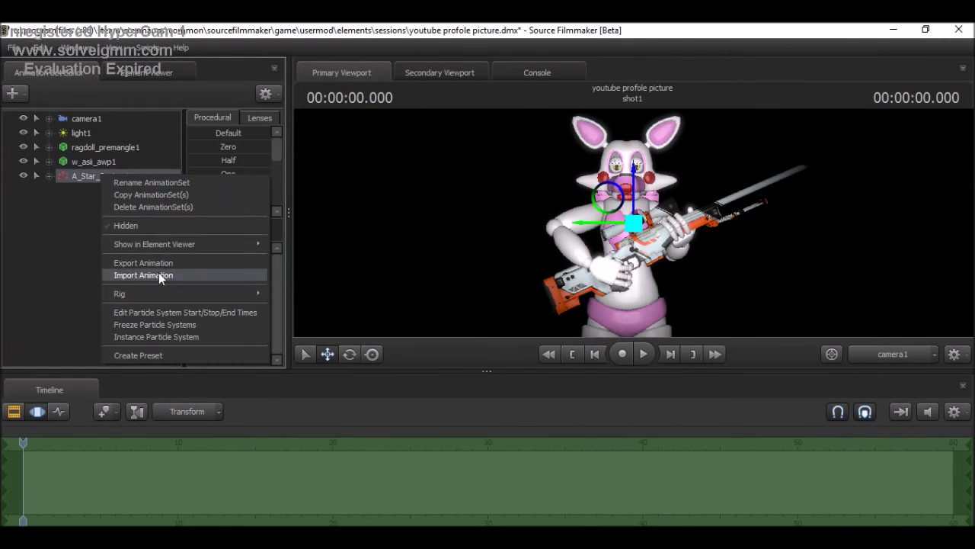
{"action": "right_click", "coordinate": [99, 176]}
{"action": "left_click", "coordinate": [109, 209]}
{"action": "right_click", "coordinate": [99, 173]}
{"action": "left_click", "coordinate": [227, 317]}
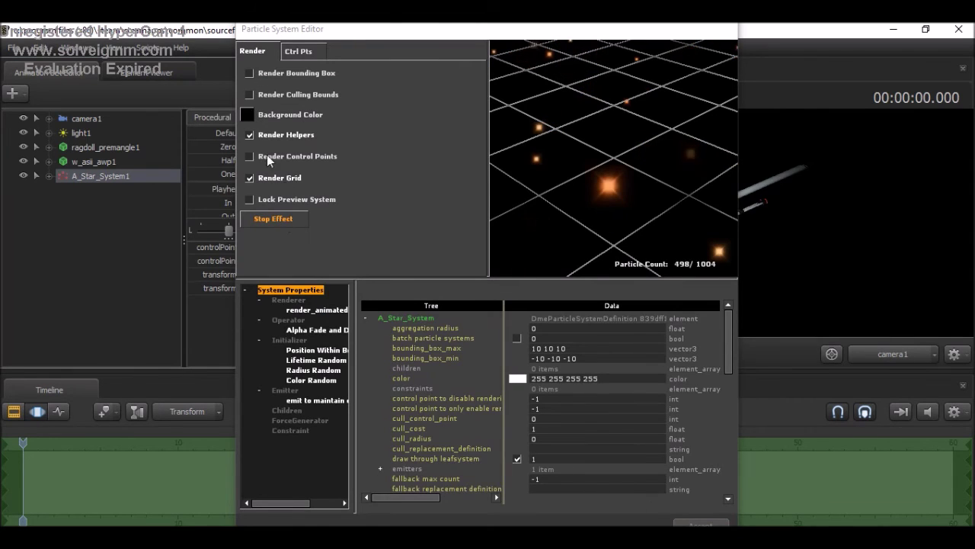
{"action": "mouse_move", "coordinate": [282, 503]}
{"action": "left_mouse_down"}
{"action": "mouse_move", "coordinate": [320, 505]}
{"action": "mouse_move", "coordinate": [281, 503]}
{"action": "left_mouse_up"}
{"action": "scroll", "coordinate": [721, 386], "scroll_direction": "down", "scroll_amount": 3}
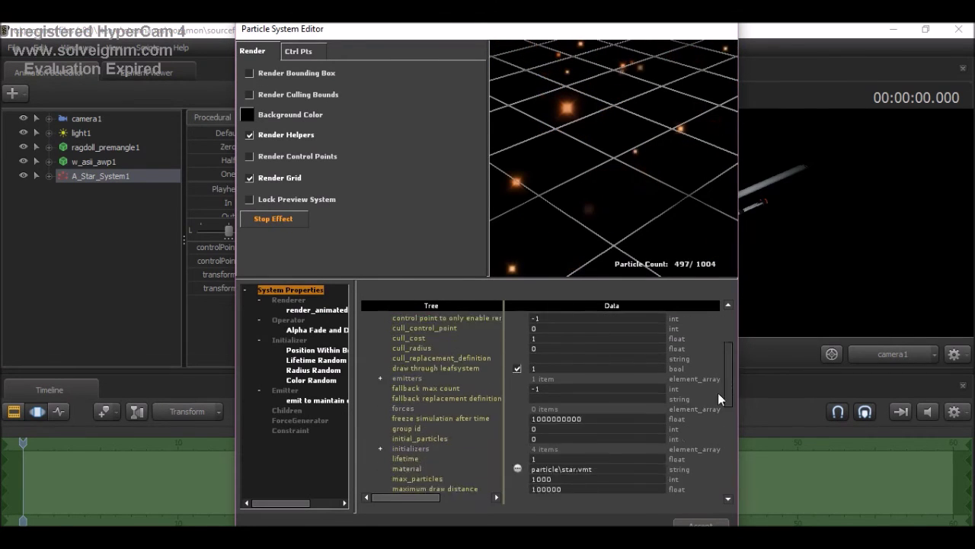
{"action": "scroll", "coordinate": [721, 385], "scroll_direction": "up", "scroll_amount": 3}
Enable Render Control Points, Render Bounding Box, Render Culling Bounds and Lock Preview System for the star particles and accept the edits.
{"action": "left_click", "coordinate": [250, 157]}
{"action": "left_click", "coordinate": [250, 73]}
{"action": "left_click", "coordinate": [250, 95]}
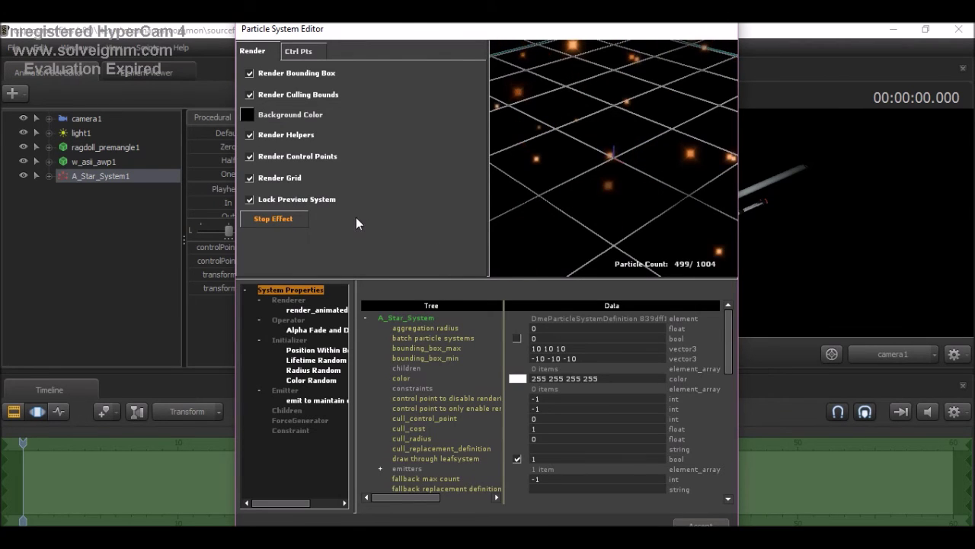
{"action": "left_click", "coordinate": [250, 200]}
{"action": "left_click", "coordinate": [701, 525]}
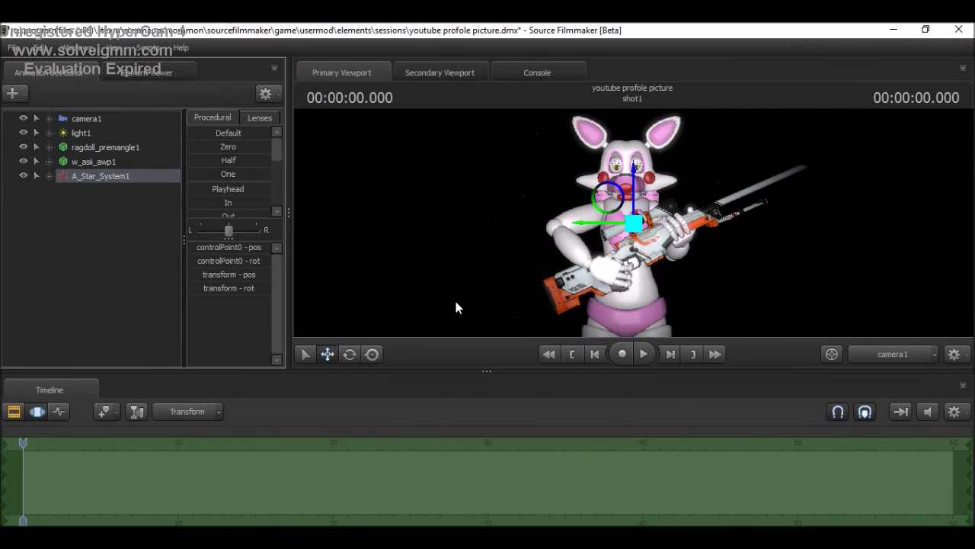
Select light1 and save the session.
{"action": "left_click", "coordinate": [81, 133]}
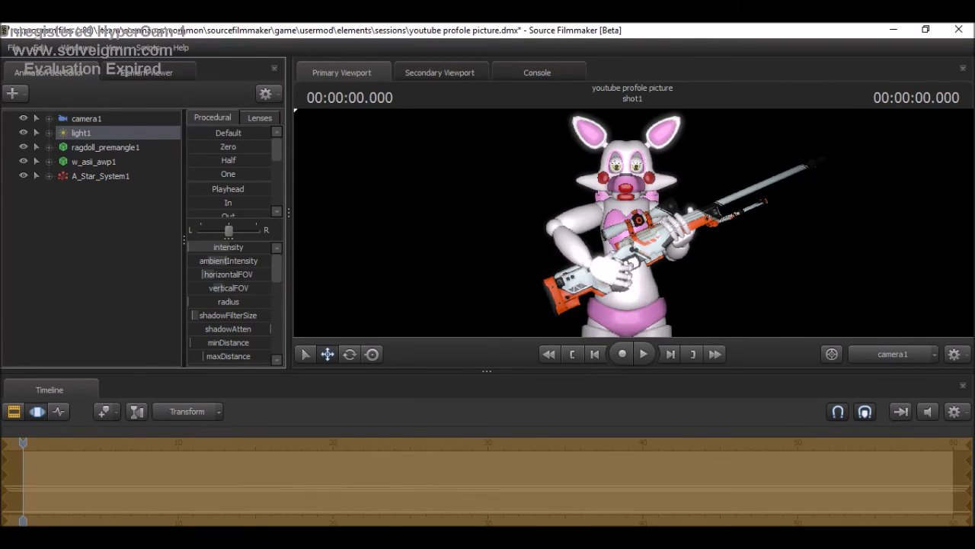
{"action": "key", "text": "ctrl+s"}
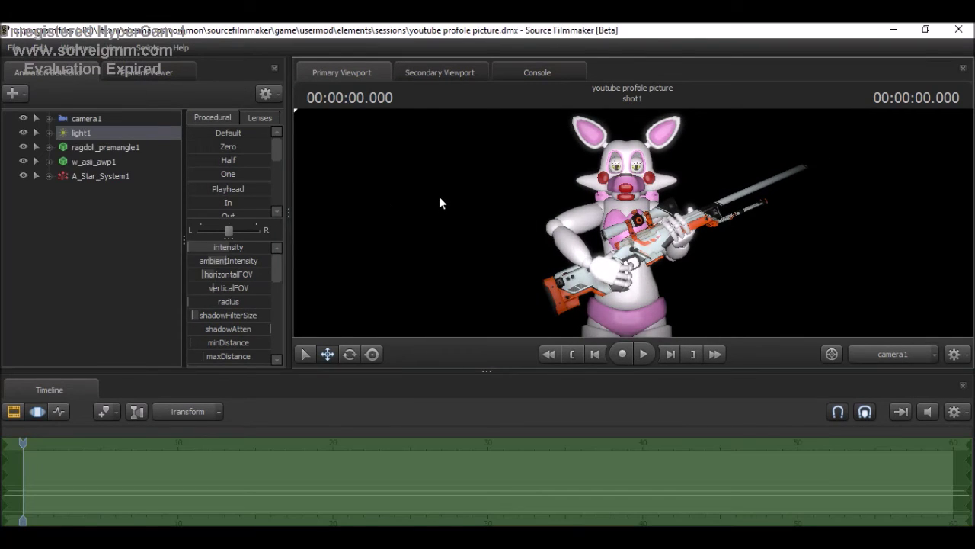
Try loading sfm_skybox_night_hdrfix.bsp as the scene's map.
{"action": "right_click", "coordinate": [439, 196]}
{"action": "left_click", "coordinate": [468, 337]}
{"action": "left_click", "coordinate": [327, 139]}
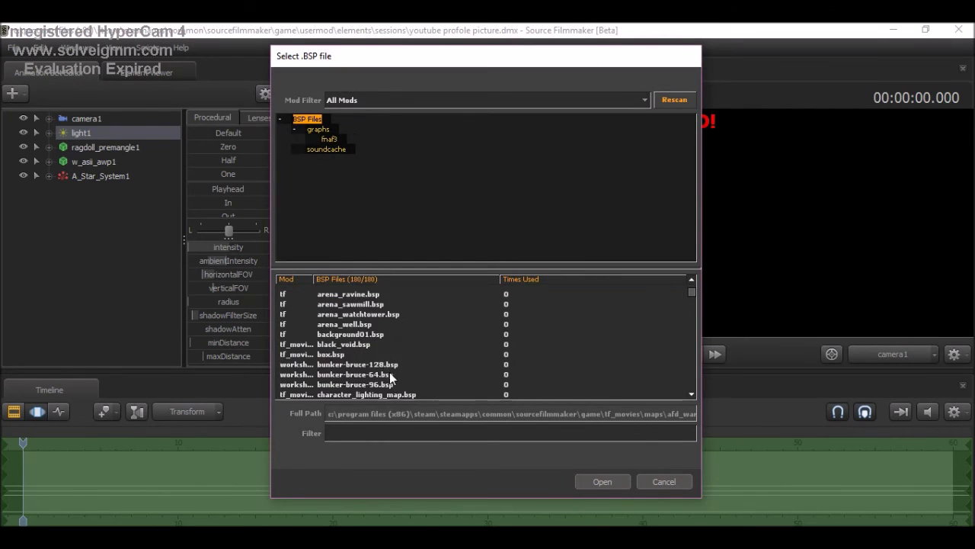
{"action": "scroll", "coordinate": [367, 356], "scroll_direction": "down", "scroll_amount": 10}
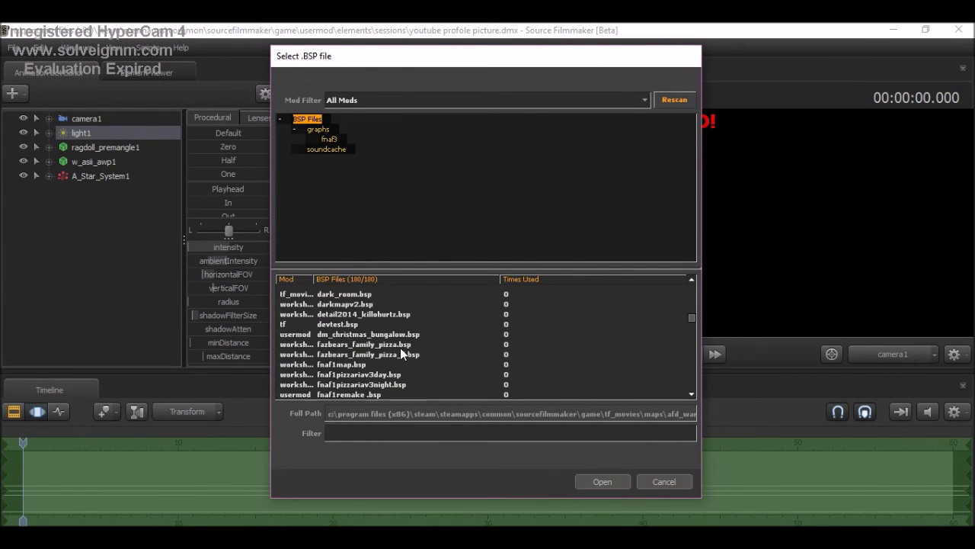
{"action": "scroll", "coordinate": [400, 347], "scroll_direction": "down", "scroll_amount": 15}
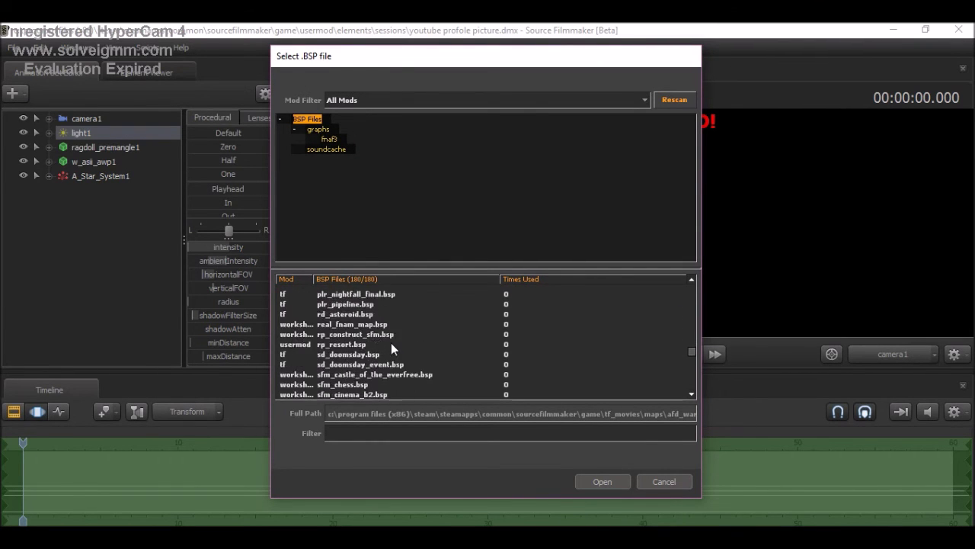
{"action": "scroll", "coordinate": [388, 344], "scroll_direction": "down", "scroll_amount": 3}
{"action": "left_click", "coordinate": [373, 385]}
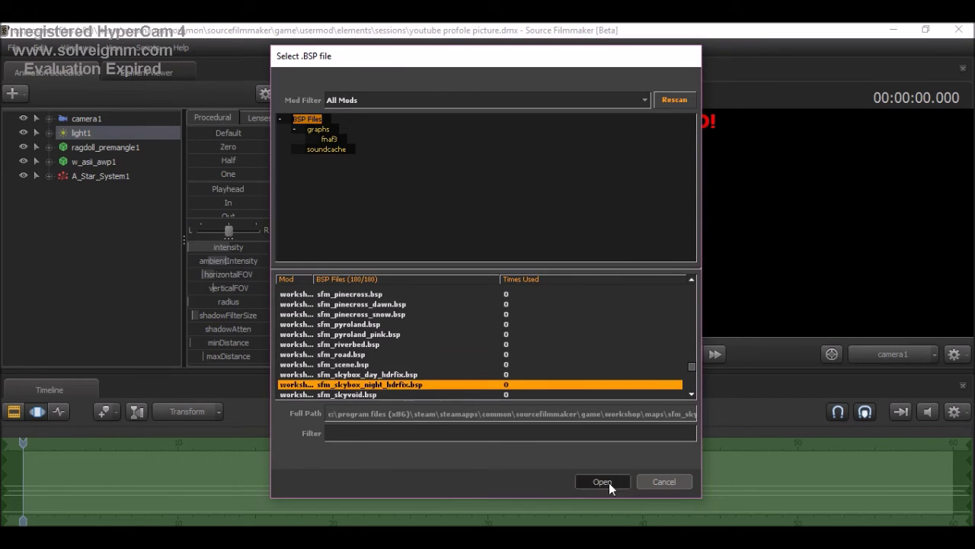
{"action": "left_click", "coordinate": [602, 482]}
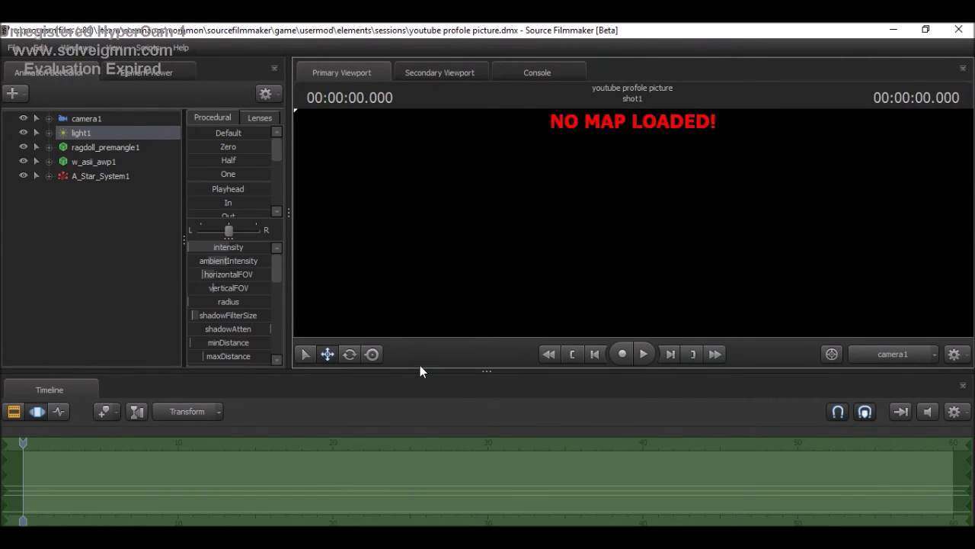
Filter the maps by "spac", load the space map and check the scene at the start of the timeline.
{"action": "right_click", "coordinate": [429, 228]}
{"action": "left_click", "coordinate": [461, 383]}
{"action": "key", "text": "BackSpace"}
{"action": "type", "text": "sp"}
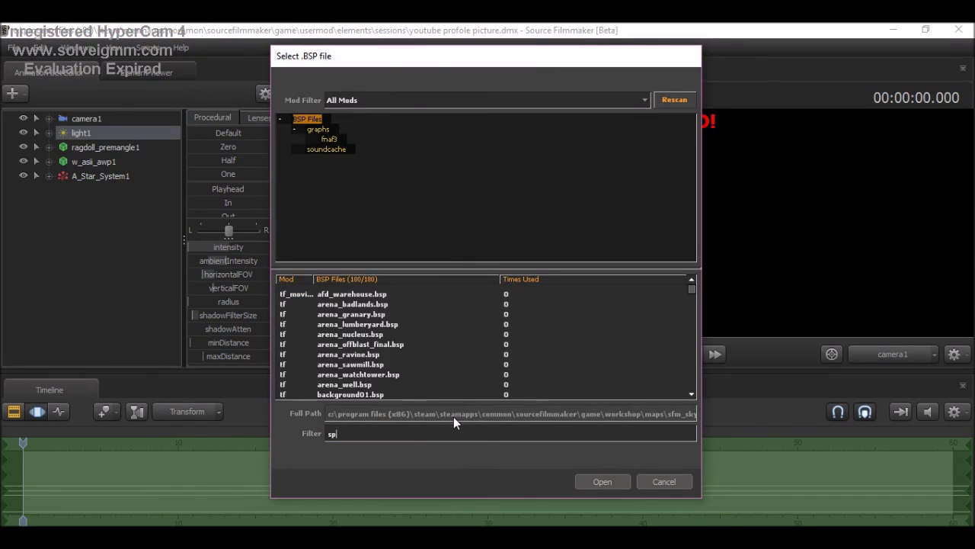
{"action": "type", "text": "ac"}
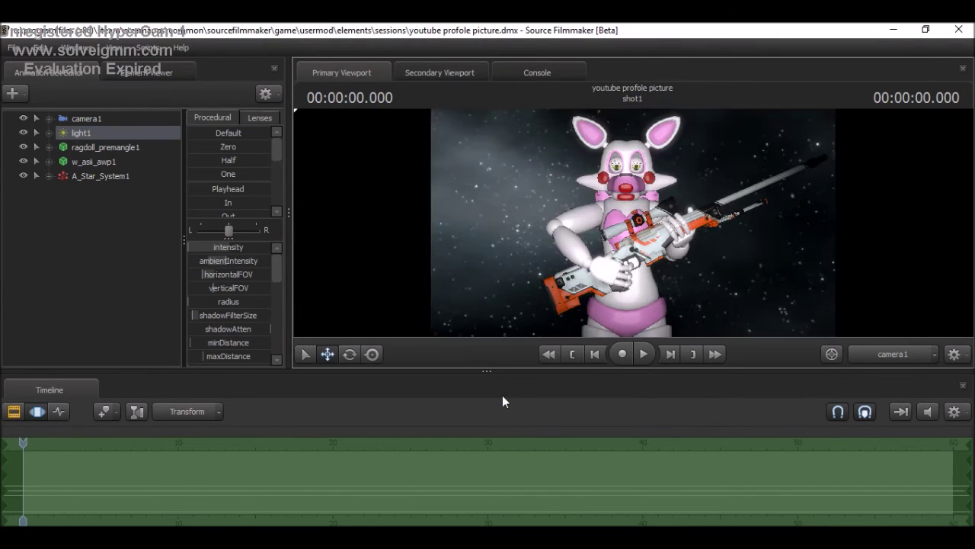
{"action": "right_click", "coordinate": [87, 176]}
{"action": "left_click", "coordinate": [43, 441]}
{"action": "left_click", "coordinate": [23, 441]}
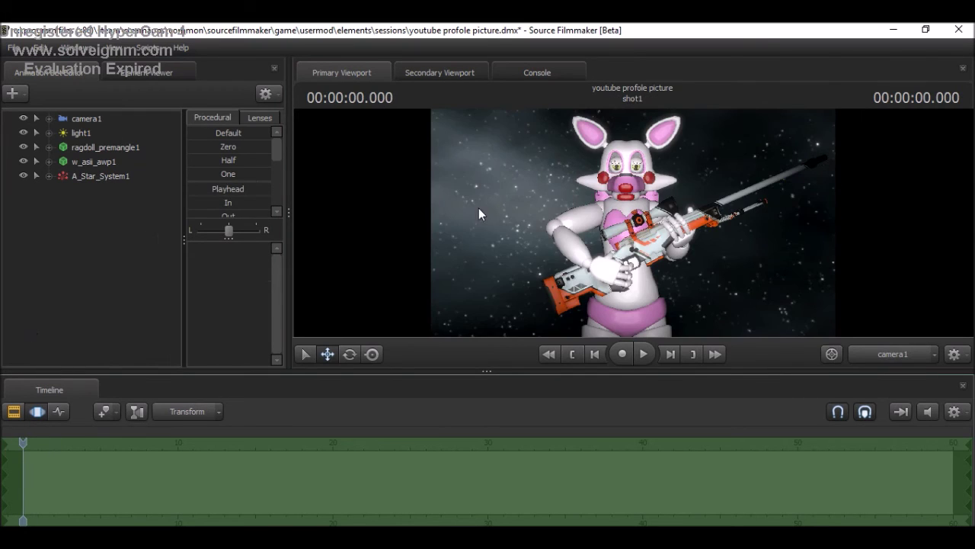
Replace the space map with a plain black map.
{"action": "right_click", "coordinate": [497, 280]}
{"action": "left_click", "coordinate": [526, 402]}
{"action": "scroll", "coordinate": [447, 355], "scroll_direction": "down", "scroll_amount": 3}
{"action": "left_click", "coordinate": [586, 480]}
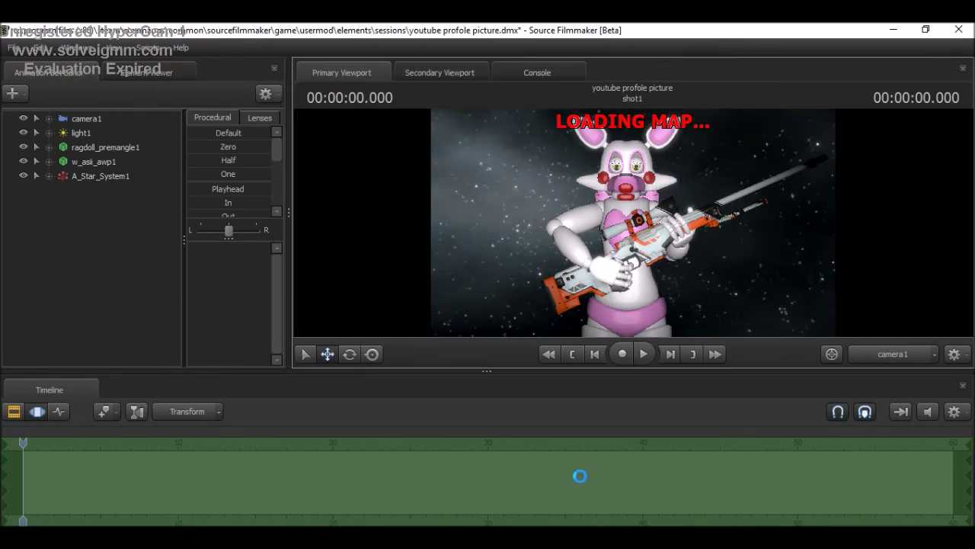
Scrub the playhead to about 0.366 s to preview the star particles around Mangle.
{"action": "right_click", "coordinate": [131, 176]}
{"action": "left_click", "coordinate": [202, 335]}
{"action": "left_click", "coordinate": [267, 204]}
{"action": "left_click", "coordinate": [23, 442]}
{"action": "mouse_move", "coordinate": [23, 441]}
{"action": "left_mouse_down"}
{"action": "mouse_move", "coordinate": [48, 443]}
{"action": "mouse_move", "coordinate": [26, 449]}
{"action": "left_mouse_up"}
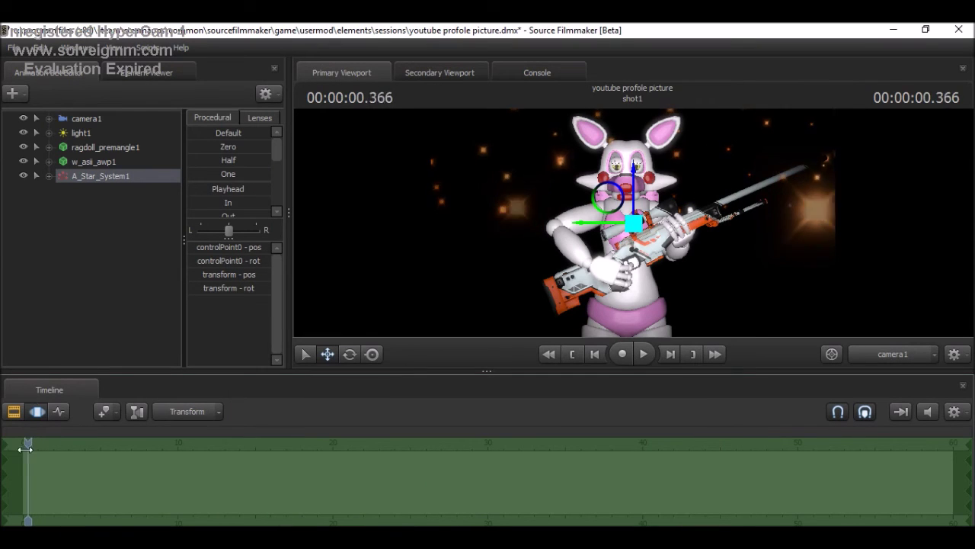
{"action": "right_click", "coordinate": [73, 266]}
{"action": "left_click", "coordinate": [92, 296]}
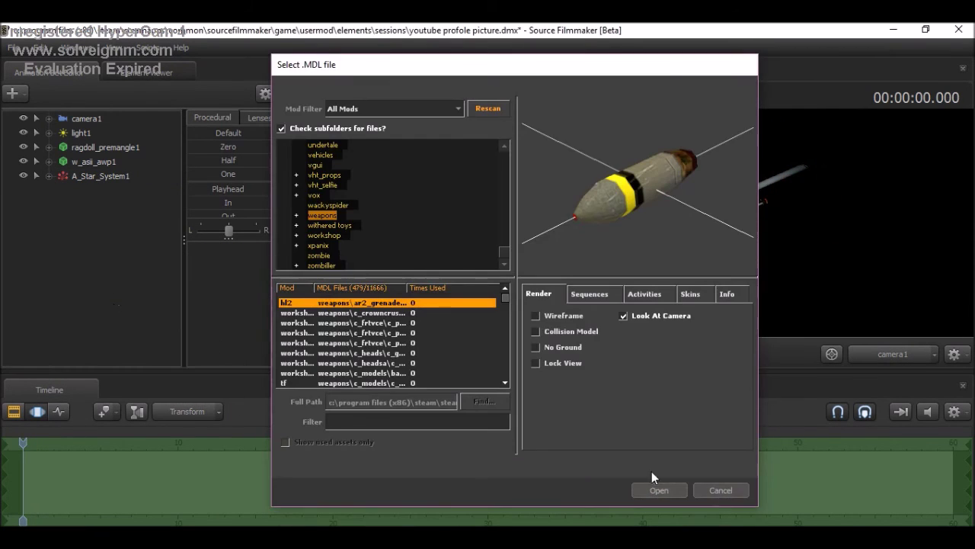
{"action": "left_click", "coordinate": [716, 492]}
Add the env_rain_001 particle system to the scene and scrub the playhead back to the start of the timeline.
{"action": "left_click", "coordinate": [614, 233]}
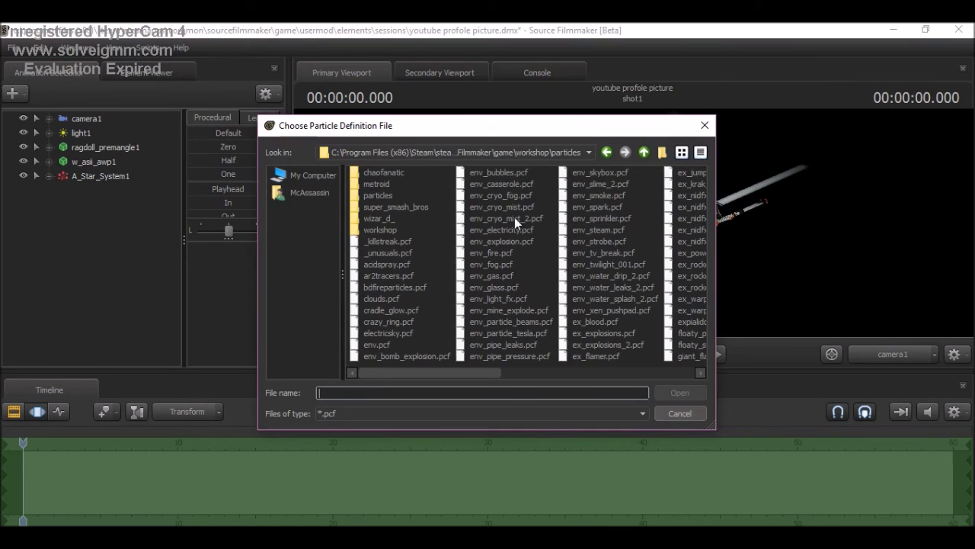
{"action": "double_click", "coordinate": [609, 264]}
{"action": "key", "text": "Return"}
{"action": "left_click_drag", "start_coordinate": [64, 442], "coordinate": [22, 442]}
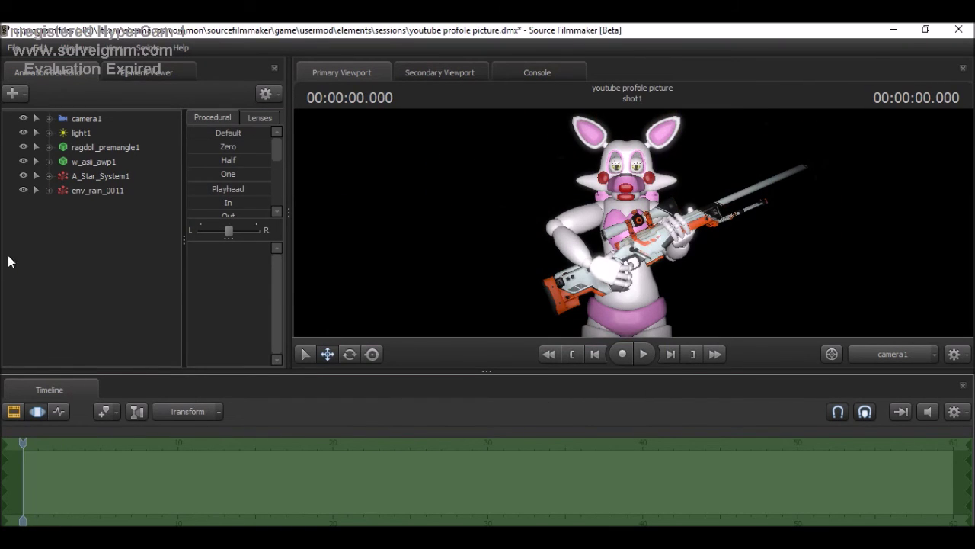
Inspect the rain and star particle systems in the Particle System Editor and replay the star effect's preview.
{"action": "right_click", "coordinate": [107, 191]}
{"action": "left_click", "coordinate": [161, 353]}
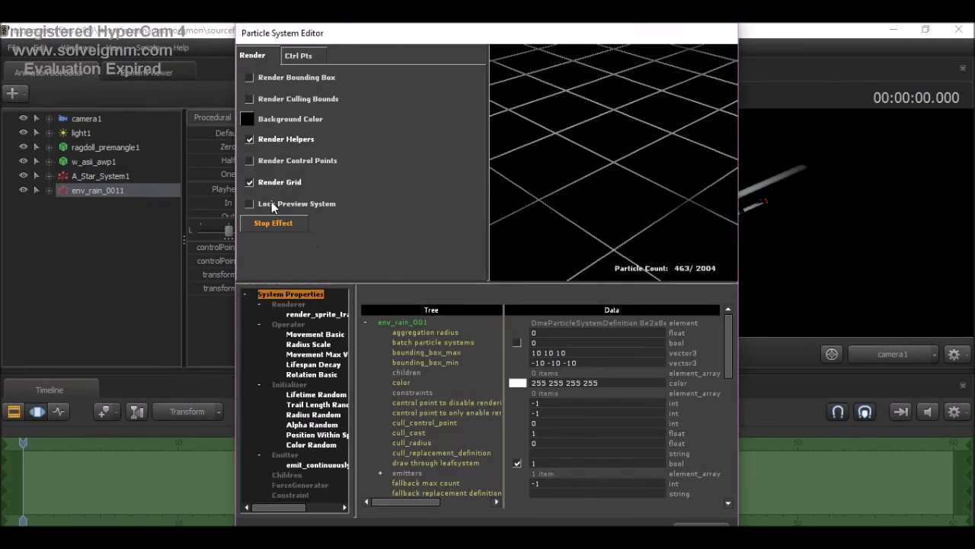
{"action": "left_click", "coordinate": [183, 296]}
{"action": "right_click", "coordinate": [100, 176]}
{"action": "left_click", "coordinate": [282, 342]}
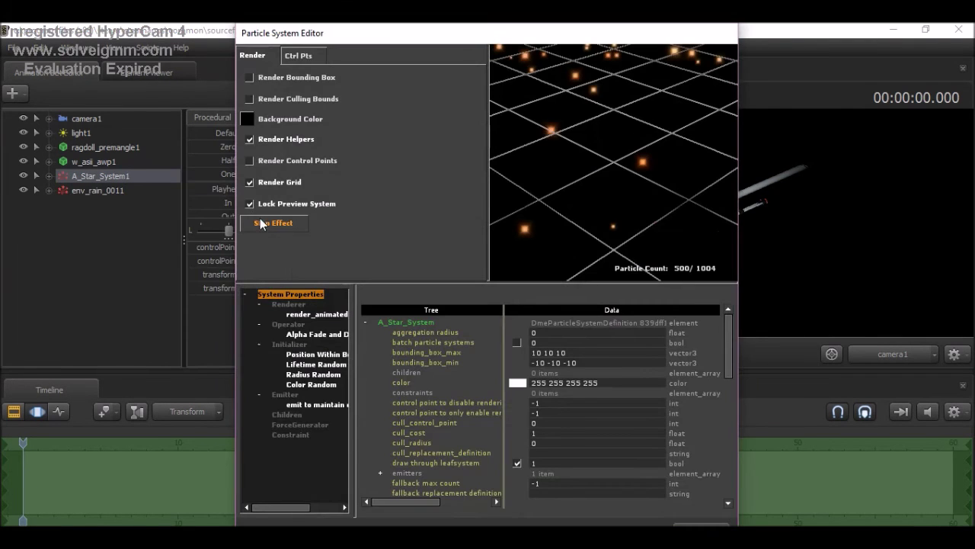
{"action": "left_click", "coordinate": [262, 229]}
{"action": "left_click", "coordinate": [259, 223]}
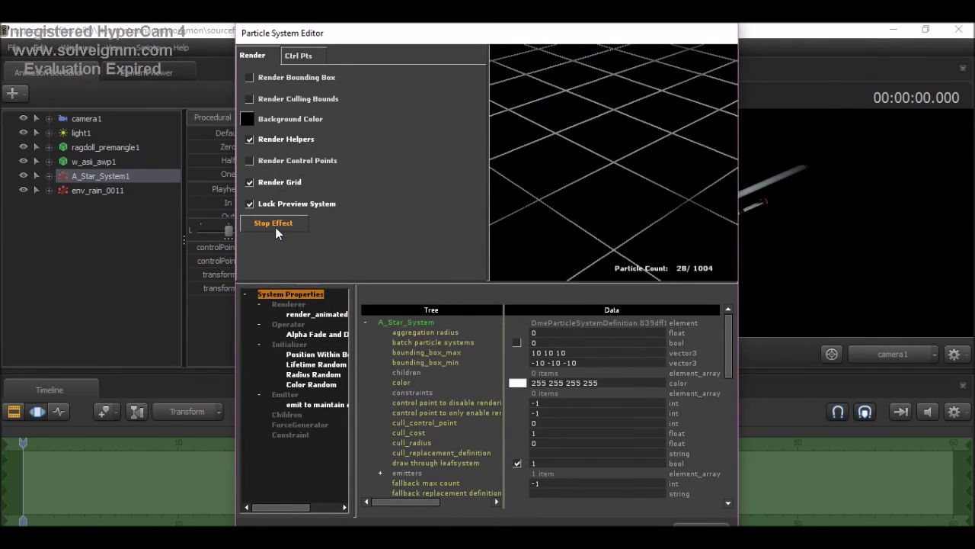
Remove the env_rain_001 particle system from the scene.
{"action": "right_click", "coordinate": [88, 251]}
{"action": "left_click", "coordinate": [132, 269]}
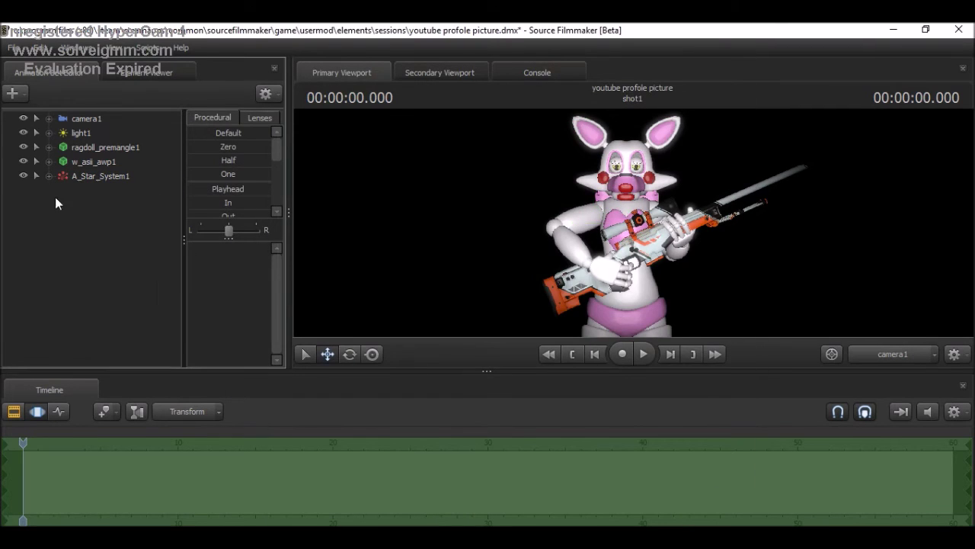
Look through the workshop particle definition files and the metroid folder for a suitable background effect.
{"action": "left_click", "coordinate": [602, 237]}
{"action": "left_click_drag", "start_coordinate": [454, 372], "coordinate": [657, 372]}
{"action": "left_click", "coordinate": [578, 356]}
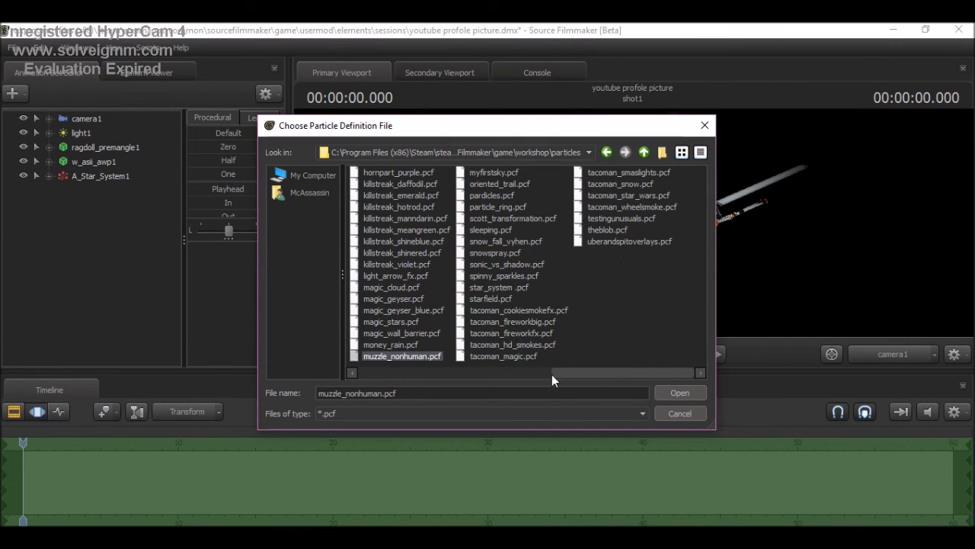
{"action": "left_click_drag", "start_coordinate": [554, 375], "coordinate": [351, 365]}
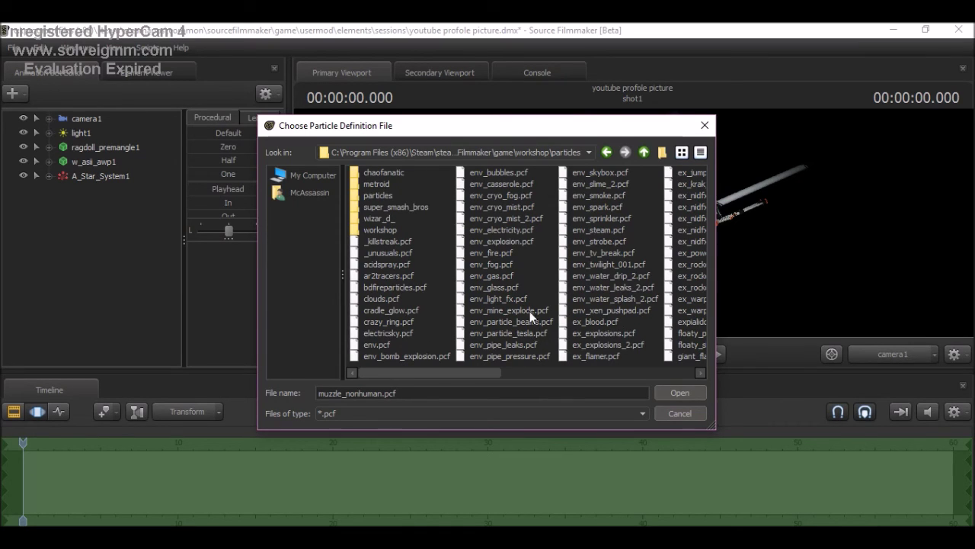
{"action": "double_click", "coordinate": [371, 218]}
{"action": "key", "text": "BackSpace"}
{"action": "left_click", "coordinate": [606, 151]}
{"action": "left_click", "coordinate": [607, 151]}
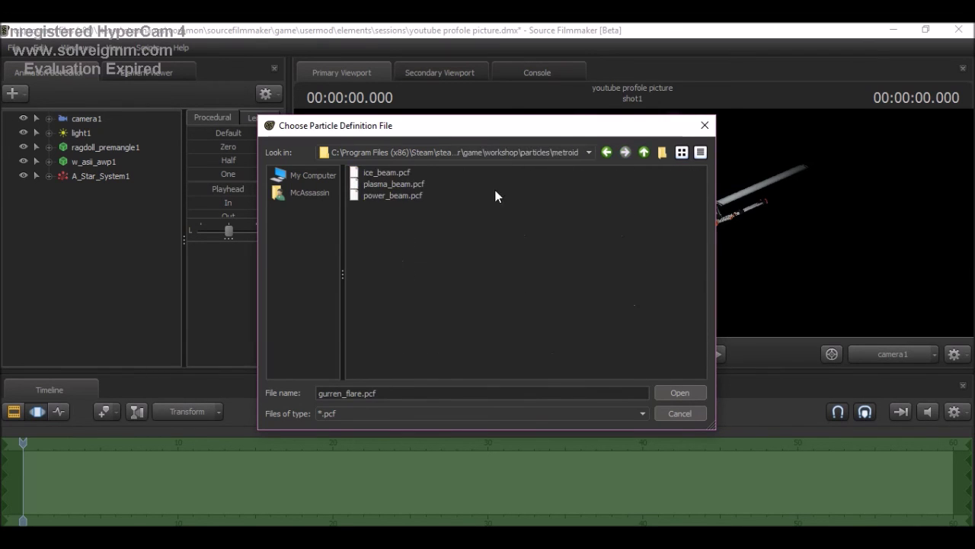
{"action": "key", "text": "BackSpace"}
{"action": "key", "text": "alt+Left"}
{"action": "key", "text": "alt+Right"}
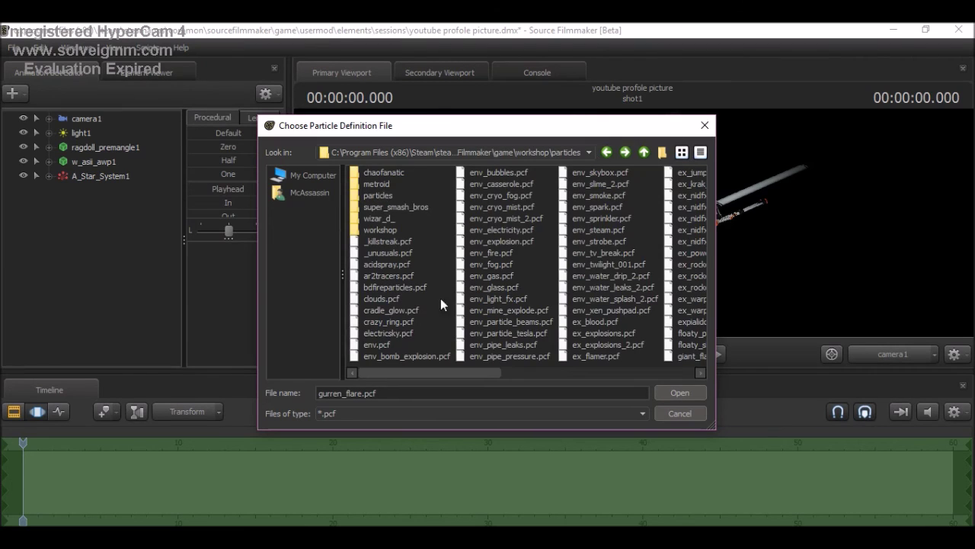
{"action": "scroll", "coordinate": [499, 372], "scroll_direction": "down", "scroll_amount": 1}
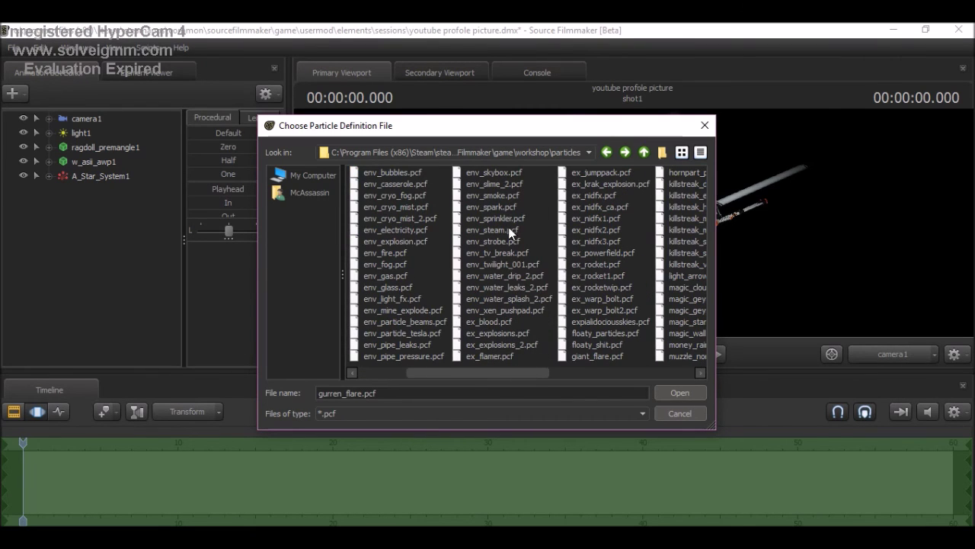
{"action": "scroll", "coordinate": [506, 370], "scroll_direction": "down", "scroll_amount": 1}
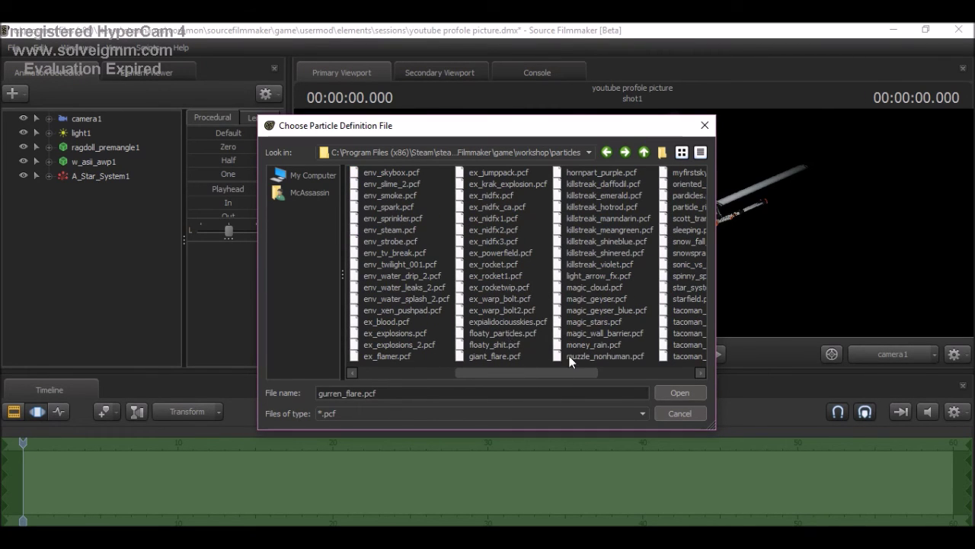
{"action": "scroll", "coordinate": [545, 375], "scroll_direction": "down", "scroll_amount": 1}
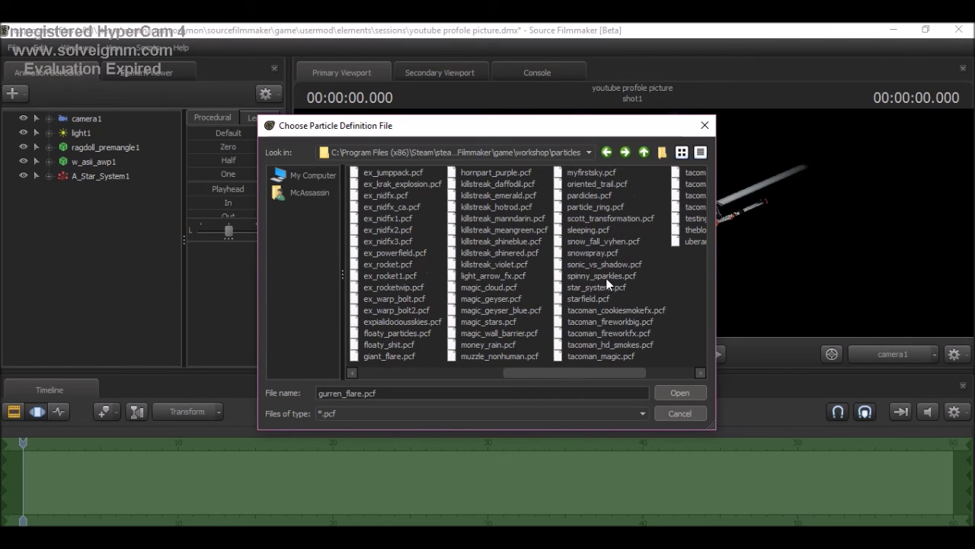
{"action": "scroll", "coordinate": [585, 365], "scroll_direction": "down", "scroll_amount": 1}
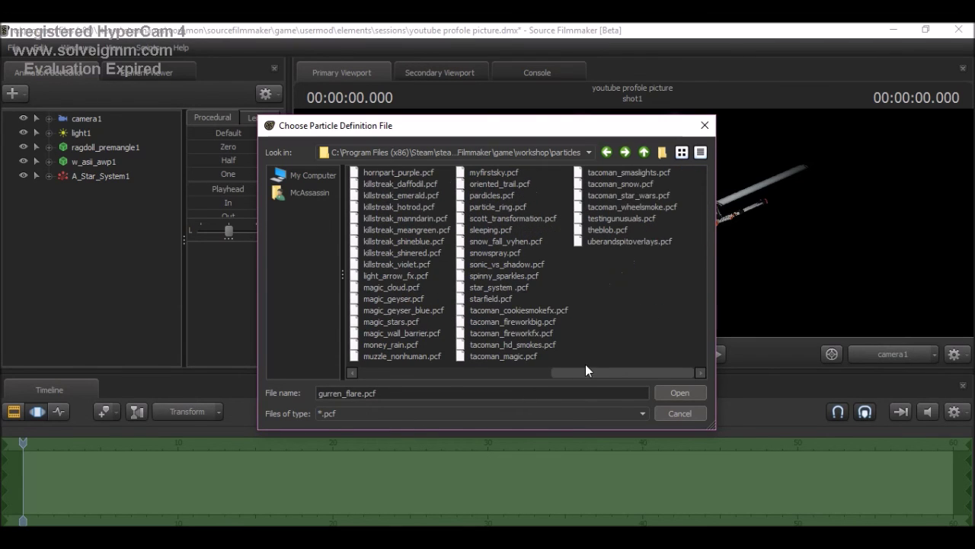
{"action": "scroll", "coordinate": [594, 368], "scroll_direction": "up", "scroll_amount": 1}
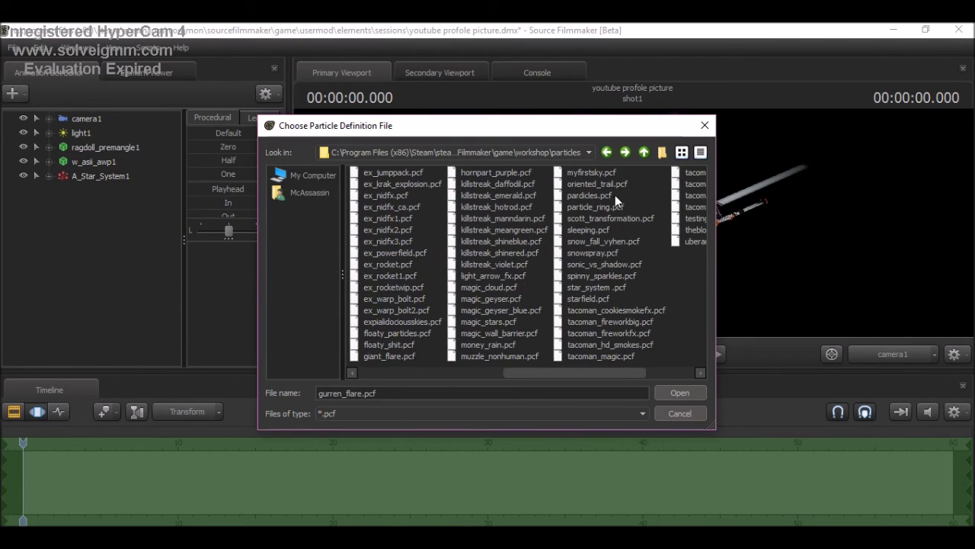
{"action": "scroll", "coordinate": [507, 356], "scroll_direction": "up", "scroll_amount": 1}
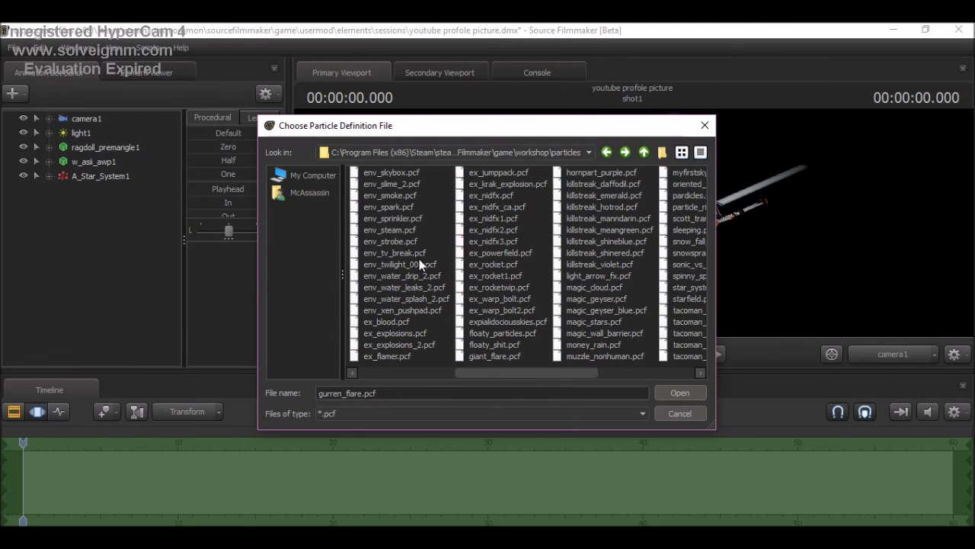
Add the starry_fog_3 particle system from expialidociousskies.pcf and preview it at about 3.283 s.
{"action": "double_click", "coordinate": [486, 322]}
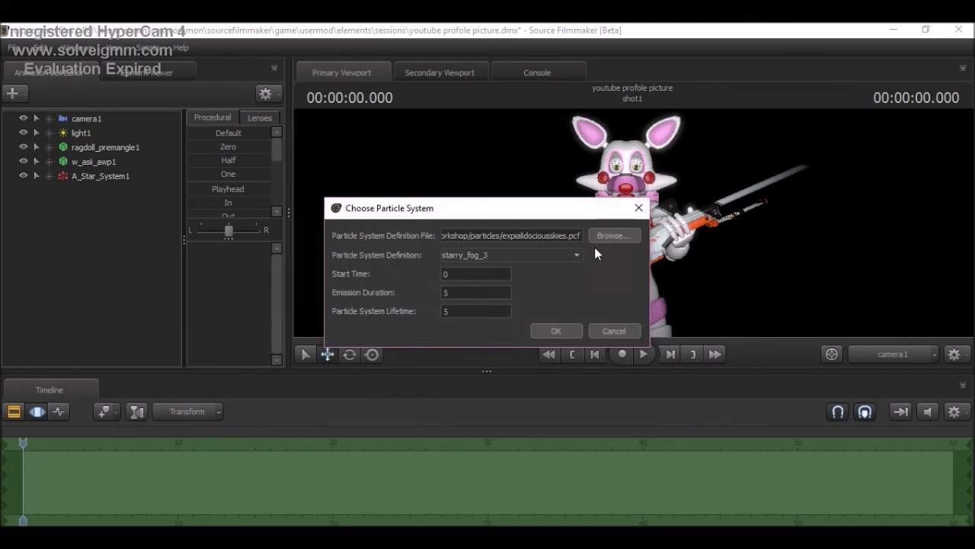
{"action": "left_click", "coordinate": [555, 328]}
{"action": "left_click", "coordinate": [89, 452]}
{"action": "left_click", "coordinate": [73, 451]}
Remove the starry fog particle system and return the playhead to the start of the timeline.
{"action": "right_click", "coordinate": [80, 190]}
{"action": "left_click", "coordinate": [112, 236]}
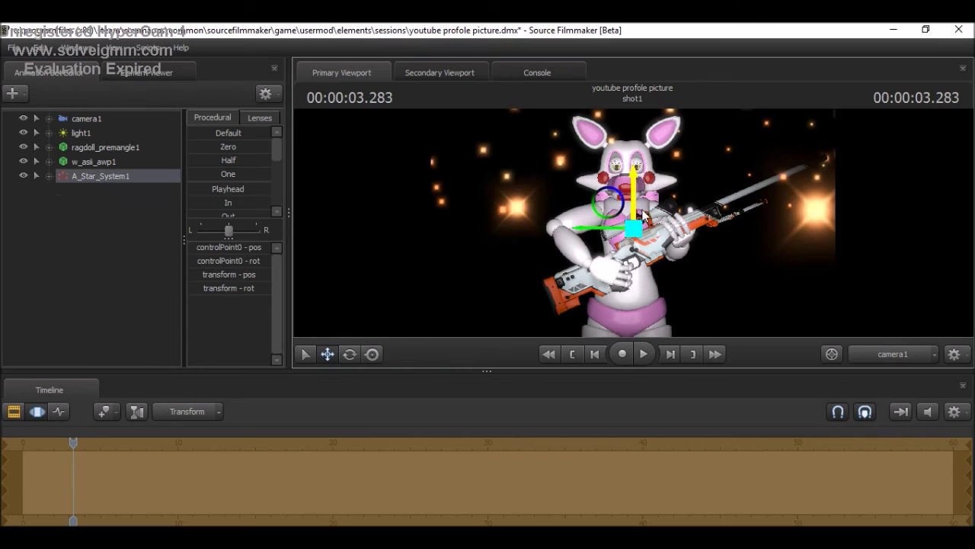
{"action": "left_click_drag", "start_coordinate": [73, 450], "coordinate": [24, 455]}
Add the tram_light_particles particle system from env_light_fx.pcf to the scene.
{"action": "right_click", "coordinate": [114, 221]}
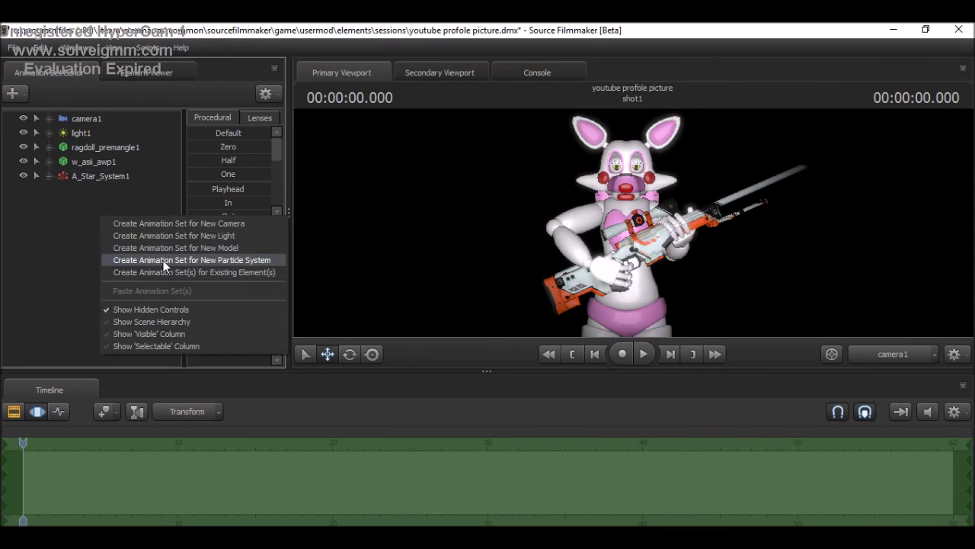
{"action": "left_click", "coordinate": [224, 257]}
{"action": "left_click", "coordinate": [496, 298]}
{"action": "left_click", "coordinate": [681, 395]}
{"action": "left_click", "coordinate": [552, 251]}
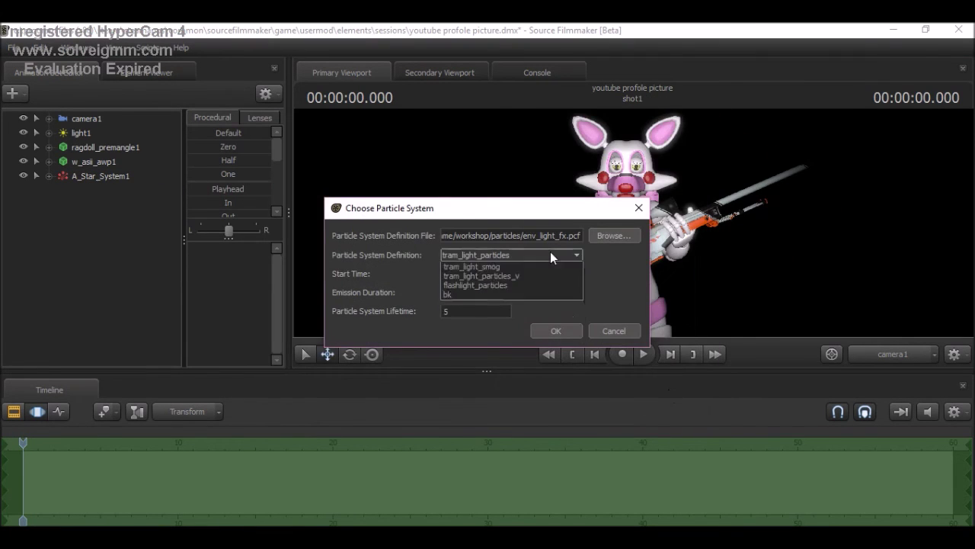
{"action": "left_click", "coordinate": [549, 333]}
Scrub the playhead to about 2.033 s to preview the light particles and undo adding them.
{"action": "left_click", "coordinate": [76, 445]}
{"action": "left_click_drag", "start_coordinate": [79, 444], "coordinate": [36, 453]}
{"action": "key", "text": "ctrl+z"}
{"action": "key", "text": "space"}
Add the star_wall particle system from pardicles.pcf to the scene.
{"action": "right_click", "coordinate": [88, 245]}
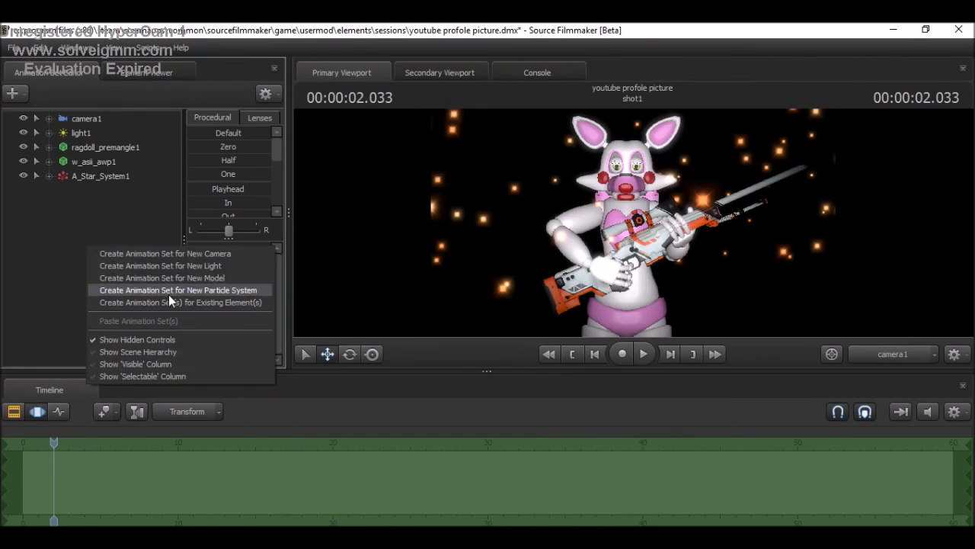
{"action": "left_click", "coordinate": [168, 294]}
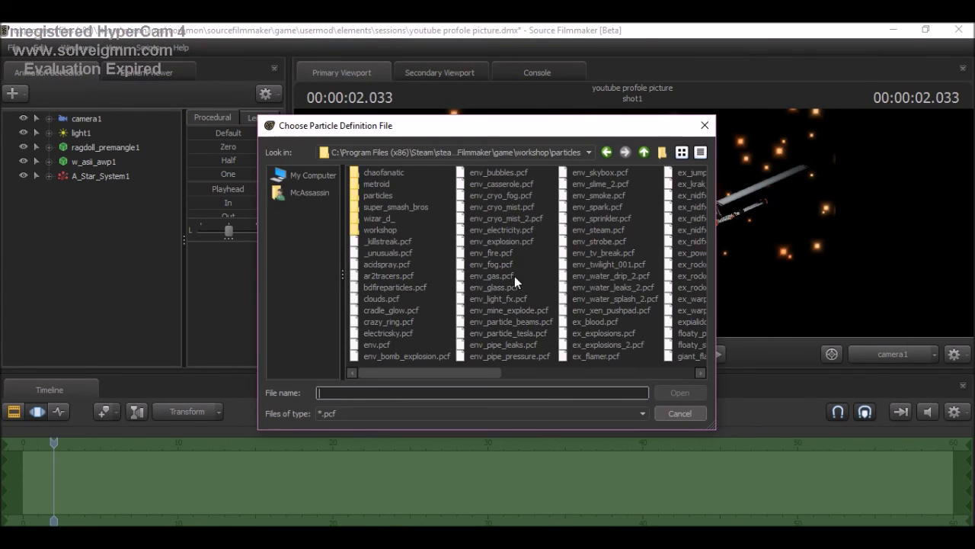
{"action": "left_click", "coordinate": [508, 372]}
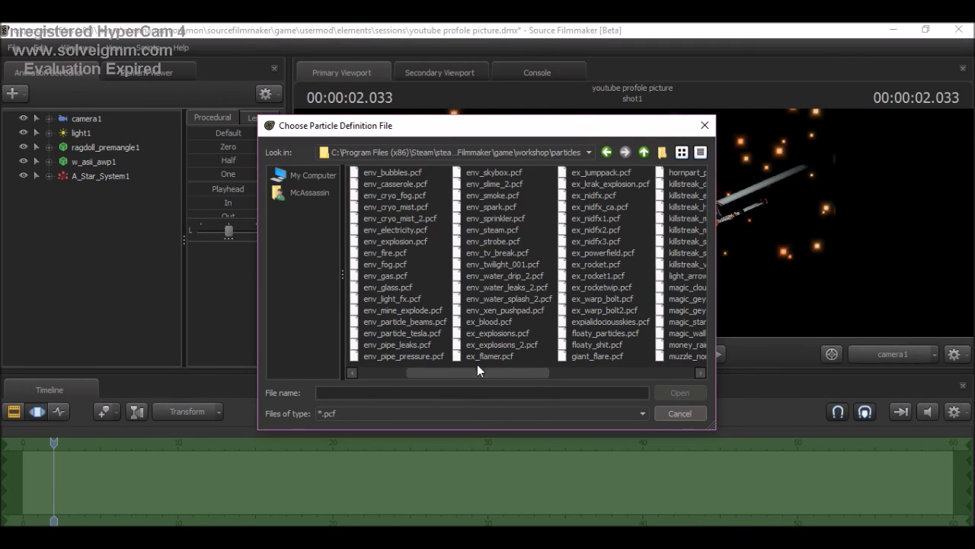
{"action": "scroll", "coordinate": [492, 369], "scroll_direction": "down", "scroll_amount": 1}
{"action": "scroll", "coordinate": [522, 377], "scroll_direction": "down", "scroll_amount": 1}
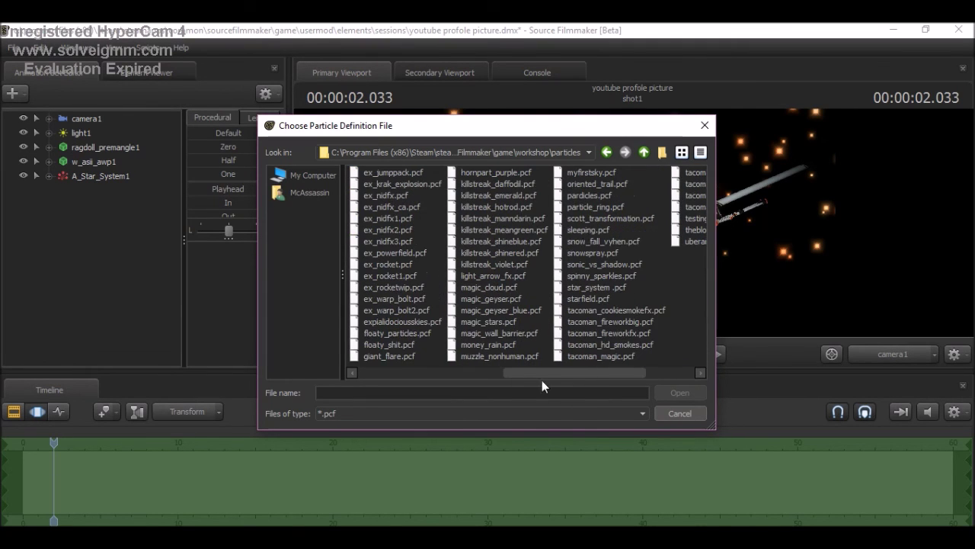
{"action": "left_click", "coordinate": [609, 196]}
{"action": "double_click", "coordinate": [613, 198]}
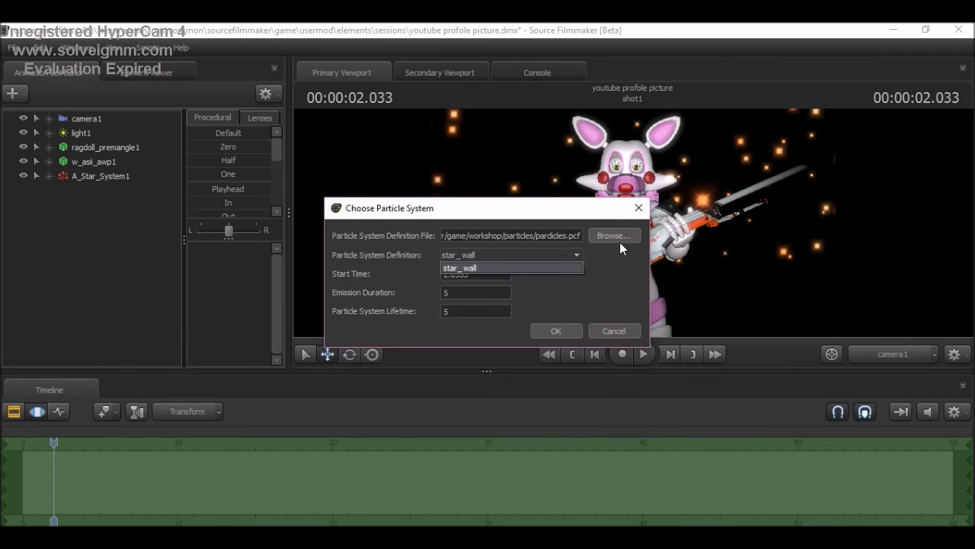
{"action": "key", "text": "Return"}
Move the playhead to 3.000 s to check the star wall effect and remove that particle system.
{"action": "left_click_drag", "start_coordinate": [74, 437], "coordinate": [91, 196]}
{"action": "left_click", "coordinate": [91, 191]}
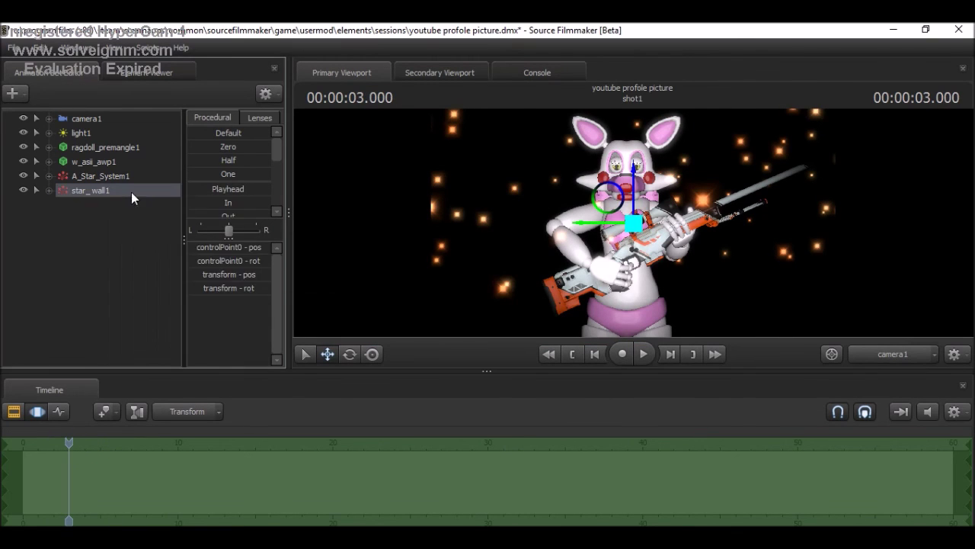
{"action": "double_click", "coordinate": [133, 192]}
{"action": "left_click", "coordinate": [673, 508]}
{"action": "left_click", "coordinate": [90, 230]}
{"action": "key", "text": "Delete"}
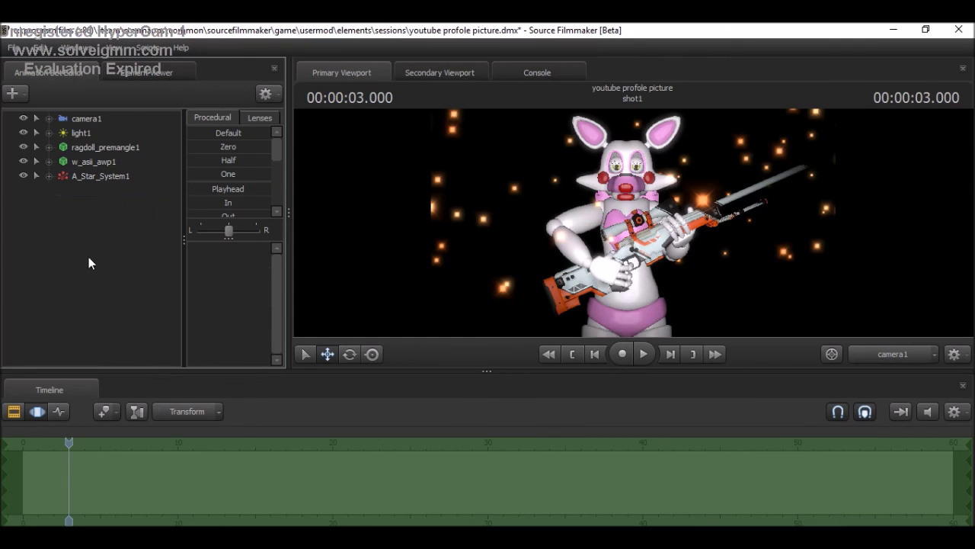
Save the session and set up a poster export in JPEG format.
{"action": "left_click", "coordinate": [14, 48]}
{"action": "left_click", "coordinate": [23, 84]}
{"action": "left_click", "coordinate": [13, 48]}
{"action": "mouse_move", "coordinate": [31, 192]}
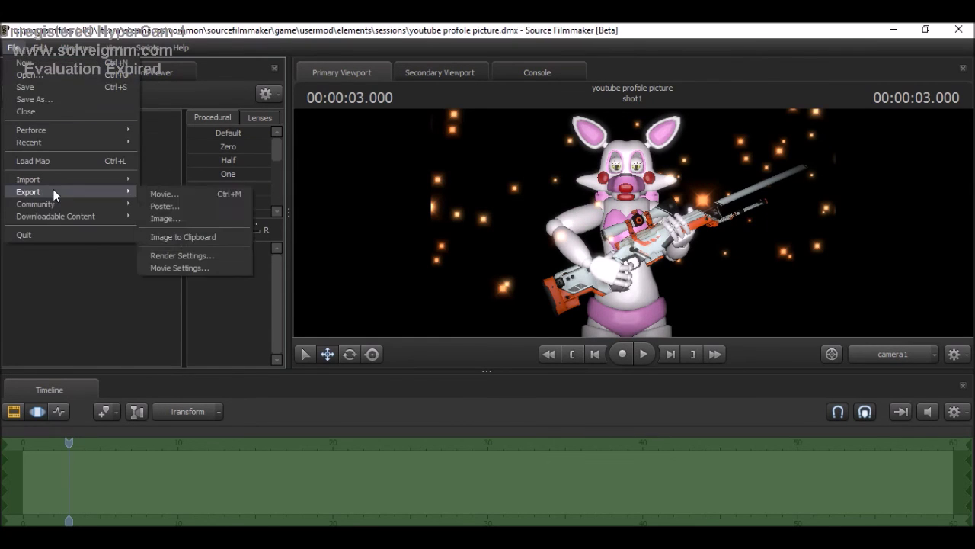
{"action": "left_click", "coordinate": [168, 205]}
{"action": "left_click", "coordinate": [377, 249]}
{"action": "left_click", "coordinate": [373, 272]}
Switch to File Explorer and check the dimensions of the fox picture on the Desktop.
{"action": "key", "text": "super+e"}
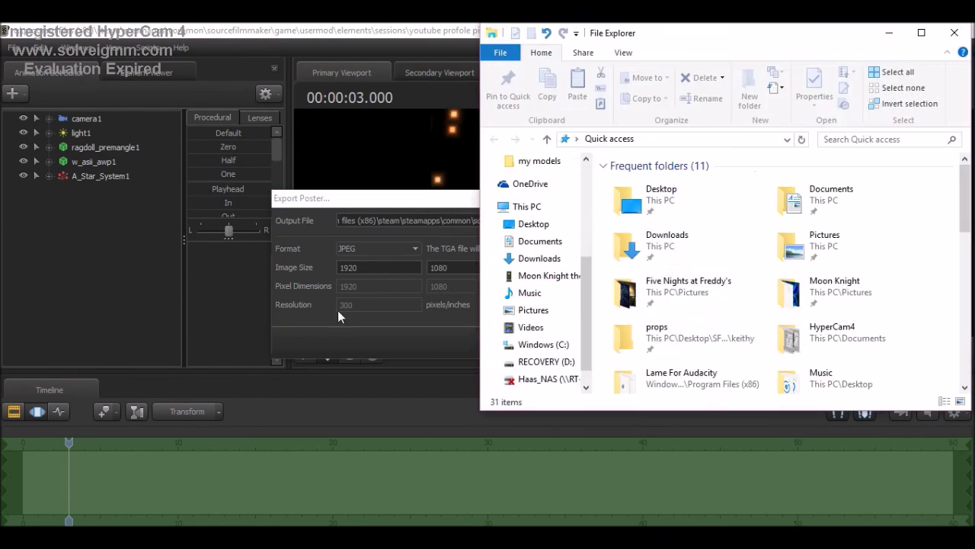
{"action": "double_click", "coordinate": [685, 218]}
{"action": "scroll", "coordinate": [798, 200], "scroll_direction": "up", "scroll_amount": 2, "text": "ctrl"}
{"action": "scroll", "coordinate": [657, 351], "scroll_direction": "down", "scroll_amount": 5}
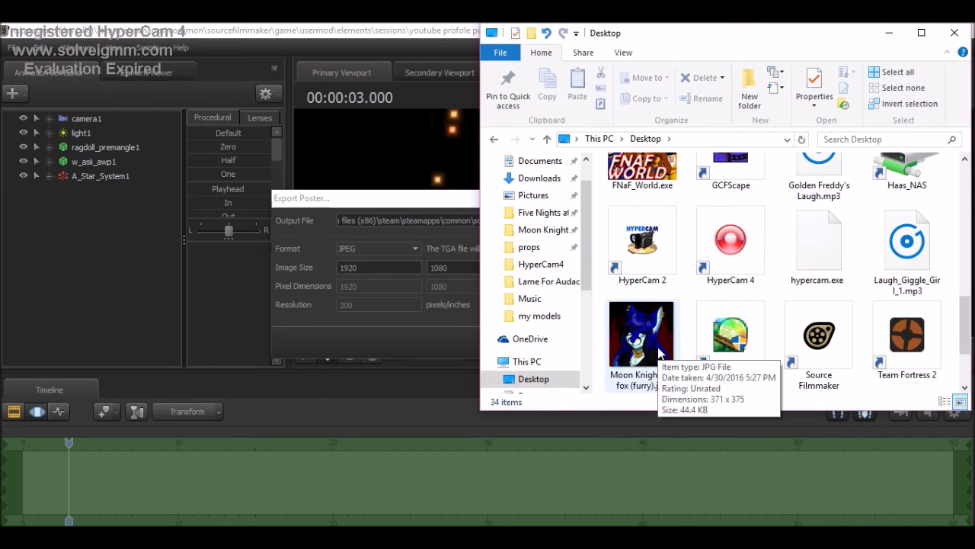
Set the poster's image width and height to 375 pixels and export it.
{"action": "double_click", "coordinate": [343, 268]}
{"action": "type", "text": "375"}
{"action": "key", "text": "Tab"}
{"action": "type", "text": "375"}
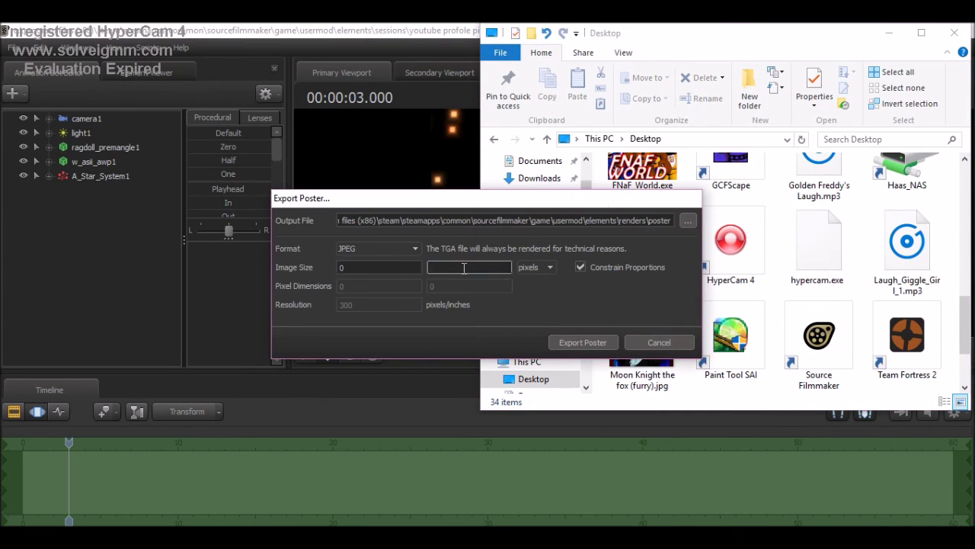
{"action": "key", "text": "shift+Tab"}
{"action": "type", "text": "375"}
{"action": "key", "text": "Tab"}
{"action": "type", "text": "375"}
{"action": "left_click", "coordinate": [577, 344]}
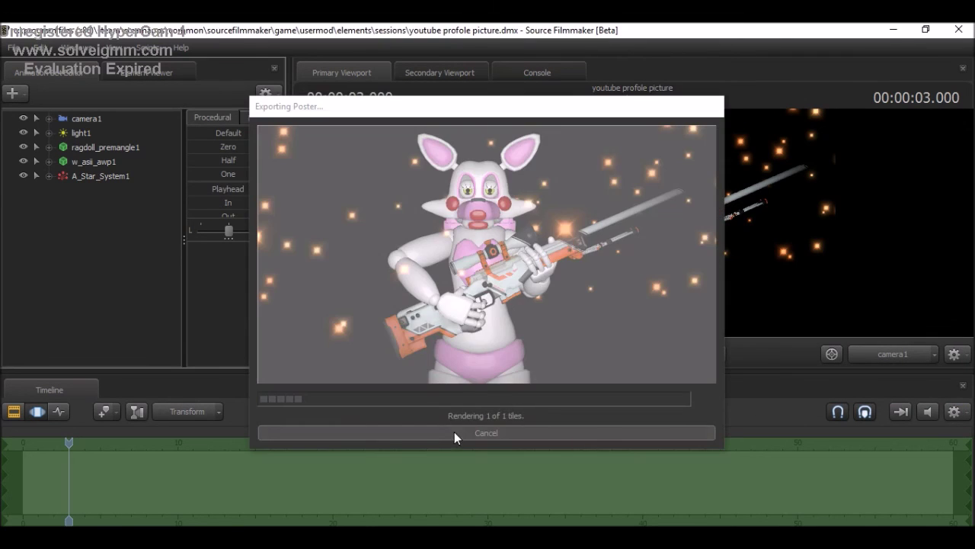
{"action": "left_click", "coordinate": [13, 48]}
{"action": "mouse_move", "coordinate": [85, 200]}
{"action": "left_click", "coordinate": [171, 220]}
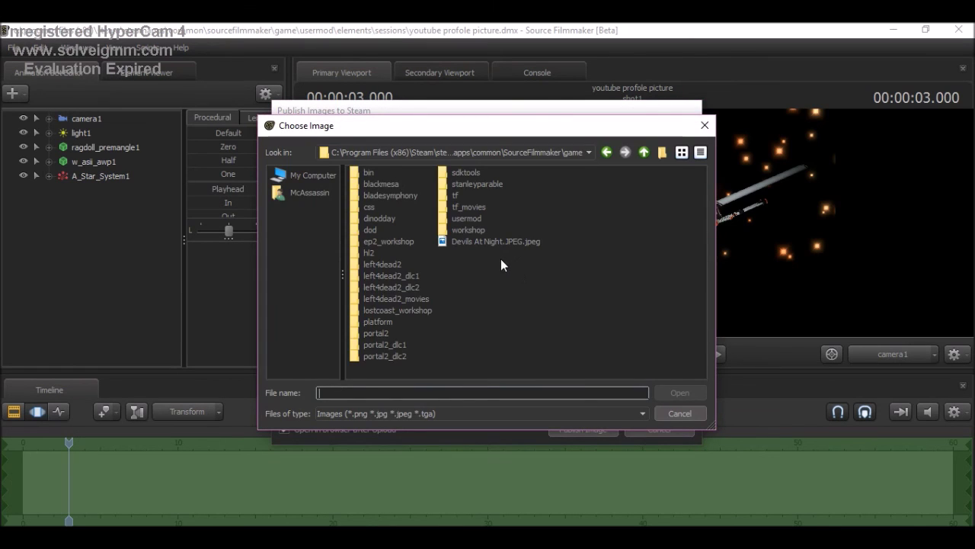
{"action": "left_click", "coordinate": [705, 125]}
{"action": "left_click", "coordinate": [653, 431]}
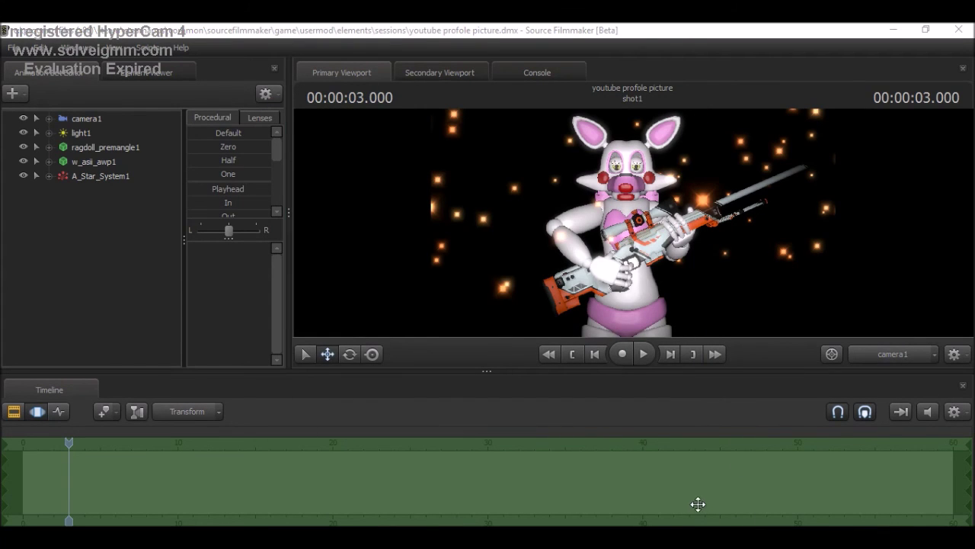